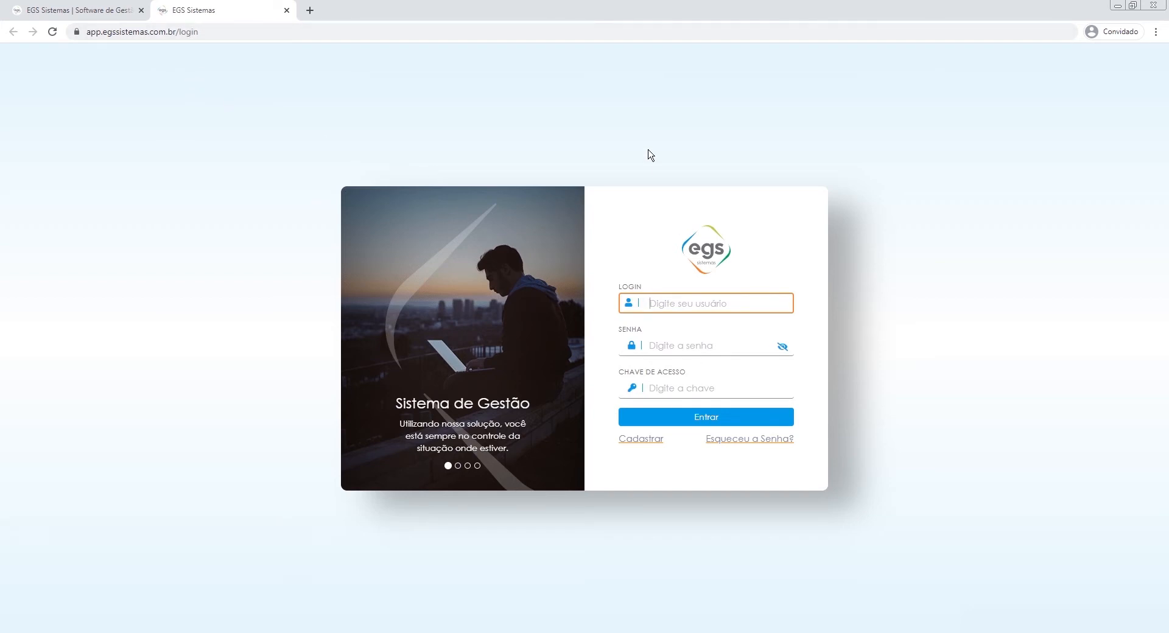
# Log in to EGS Sistemas as admin, entering the account password and the access key.
pyautogui.click(15, 10)
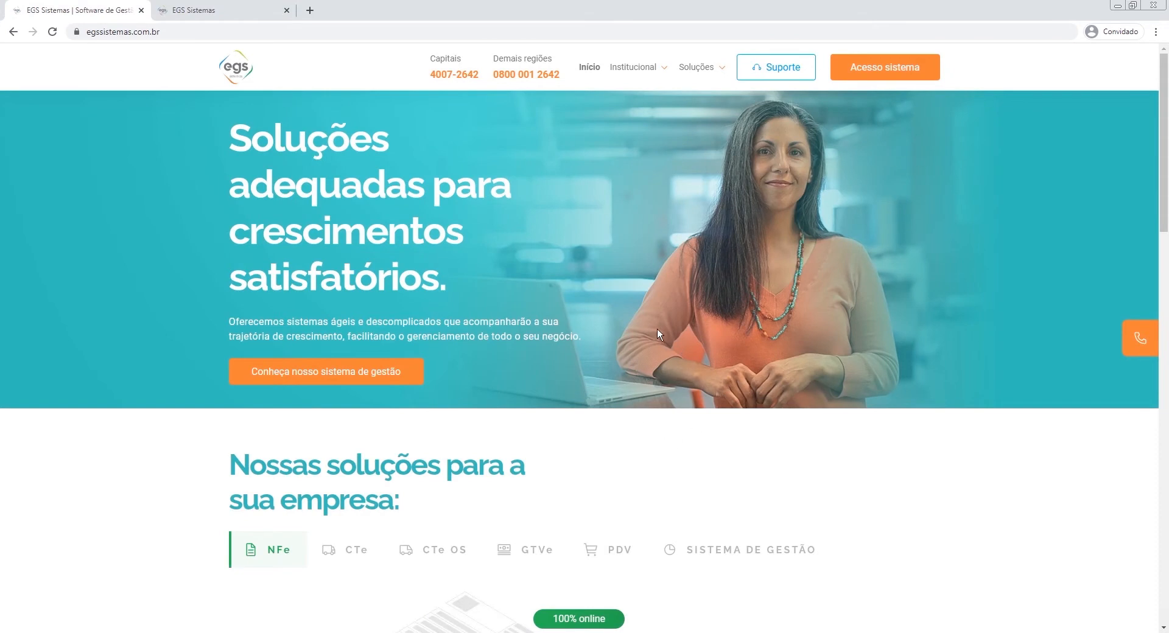
pyautogui.click(224, 10)
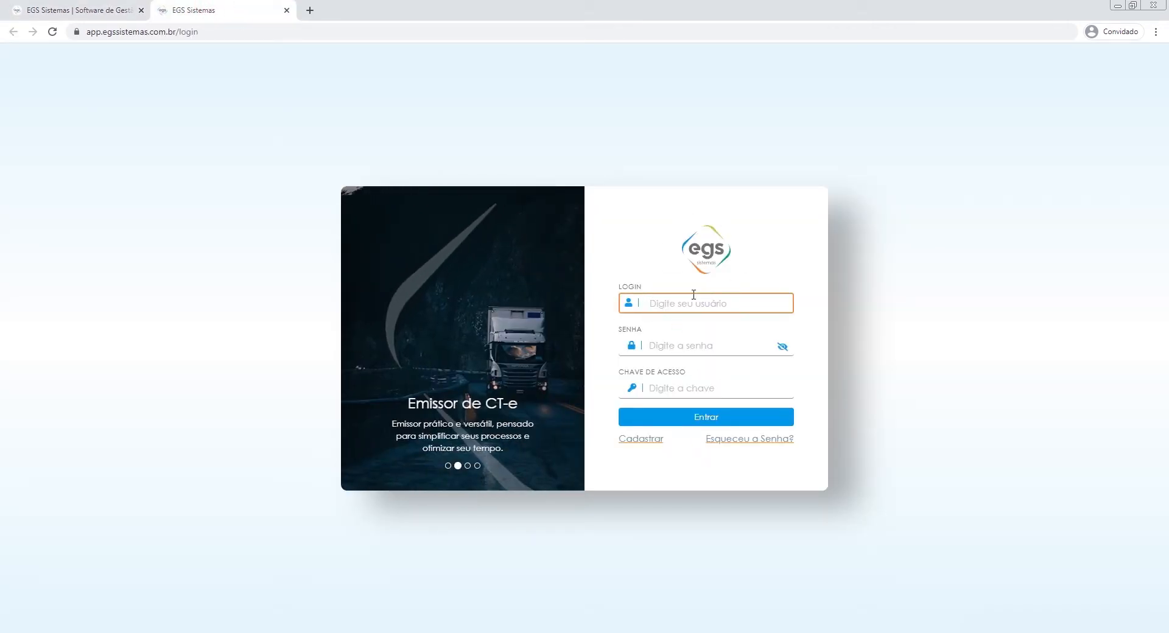
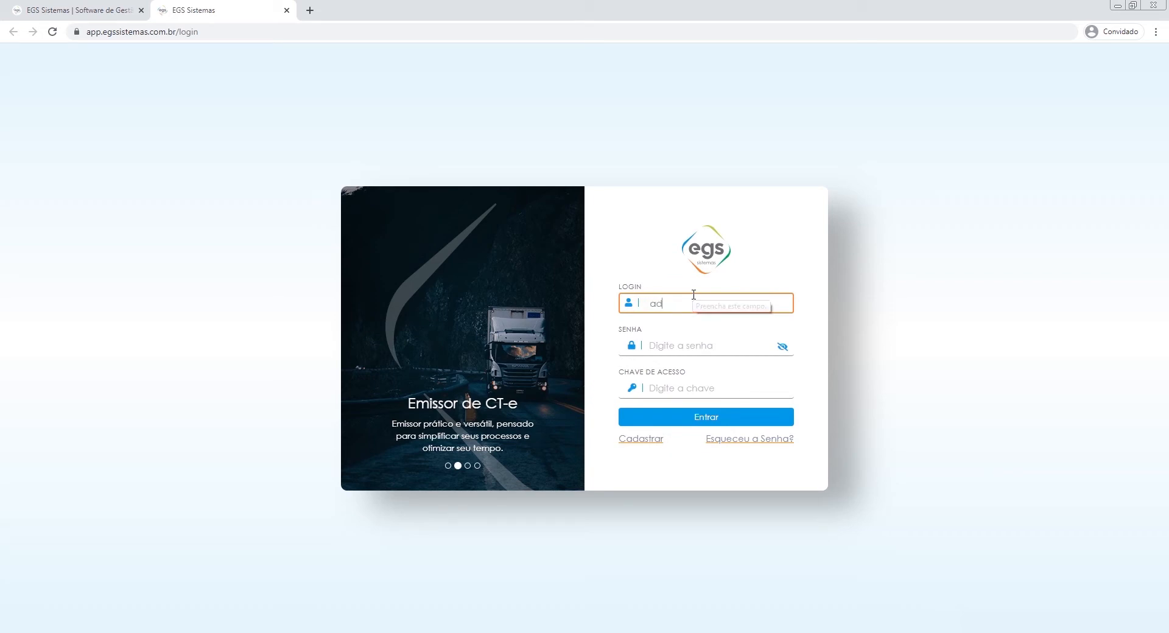
pyautogui.press('Tab')
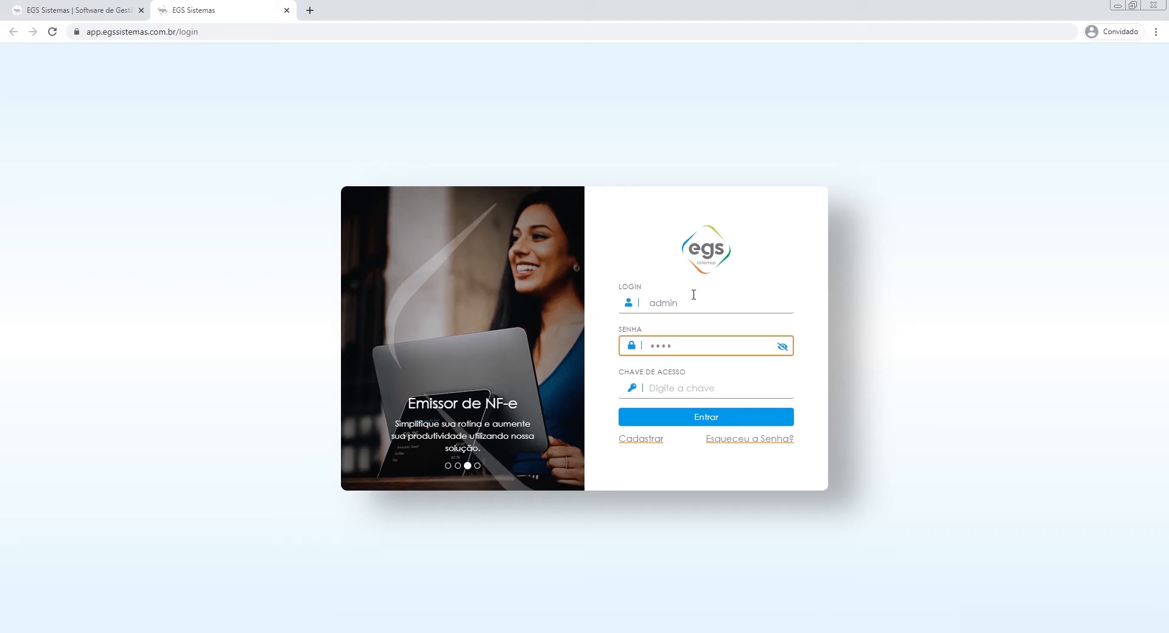
pyautogui.press('Tab')
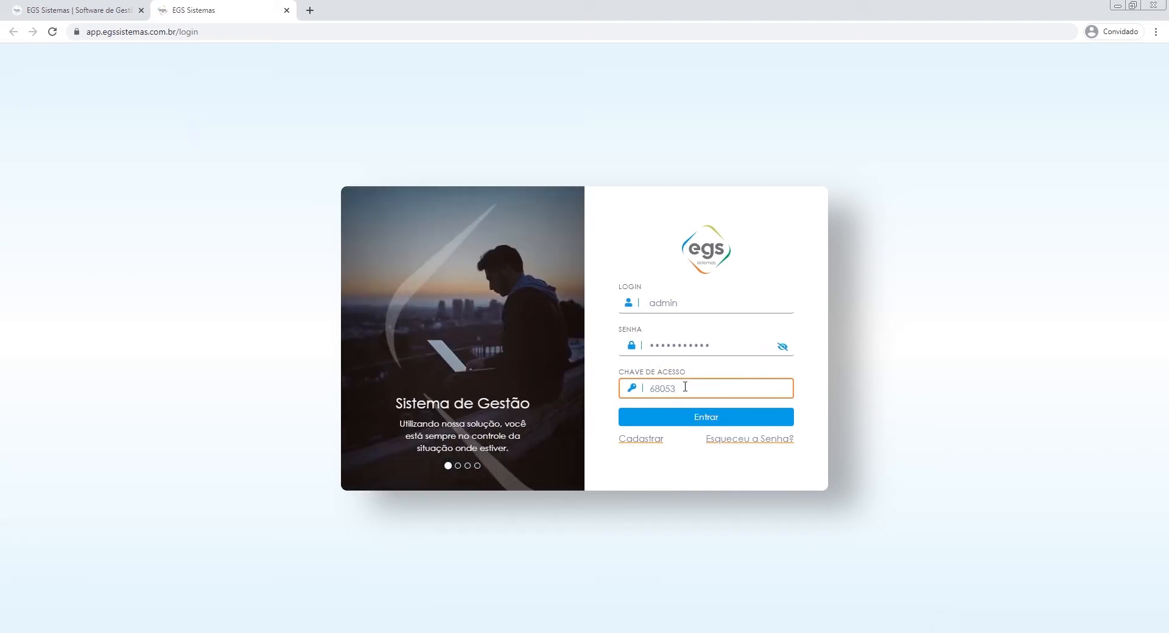
pyautogui.click(707, 419)
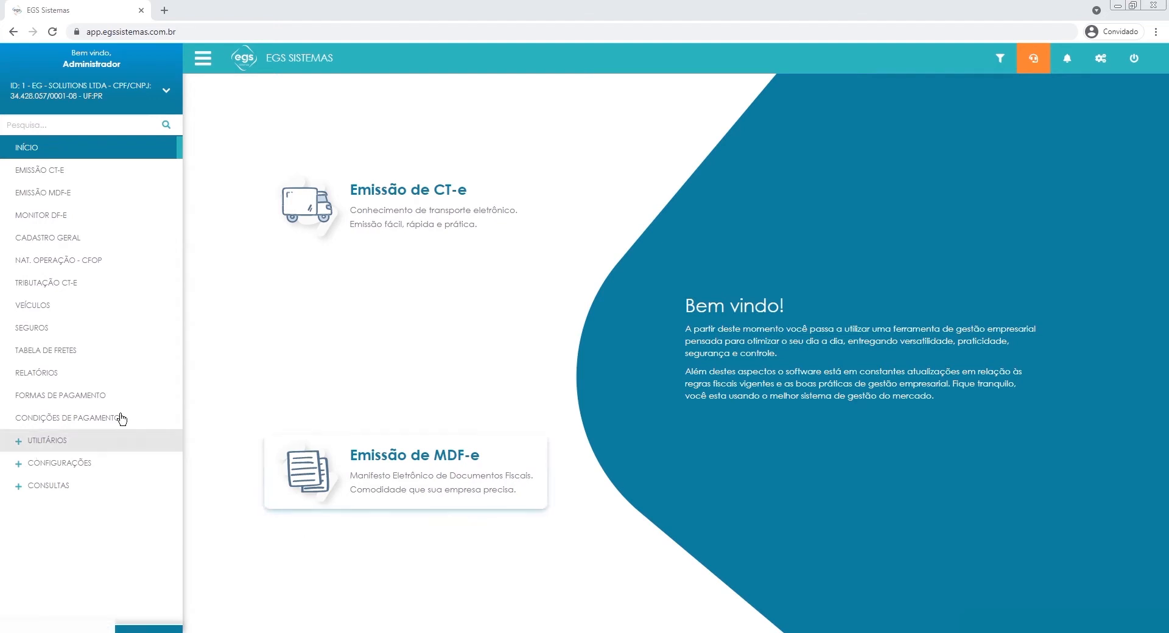
# Look through the entries grouped under Utilitários, Configurações and Consultas, leaving all three groups collapsed.
pyautogui.click(18, 443)
pyautogui.scroll(-2, 54, 496)
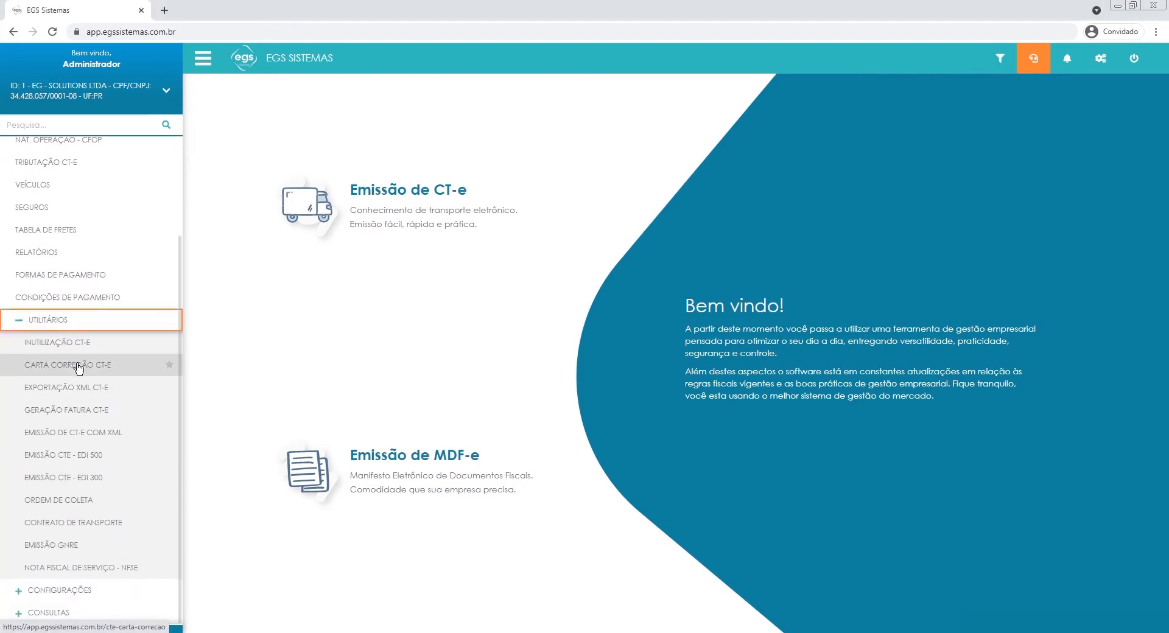
pyautogui.click(15, 321)
pyautogui.click(19, 469)
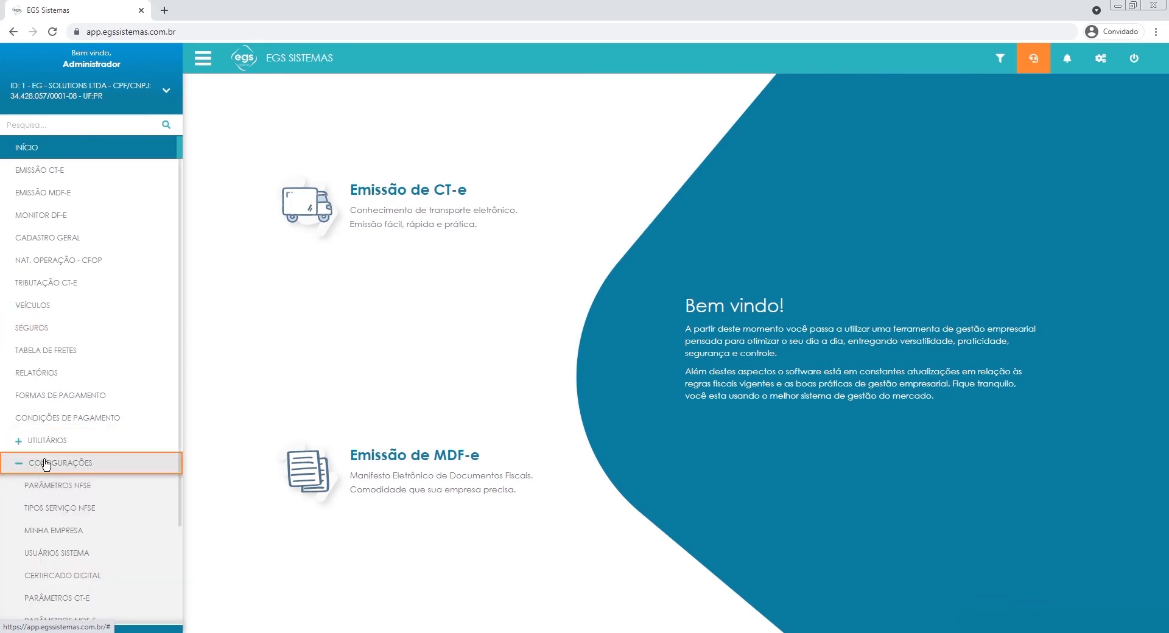
pyautogui.scroll(-2, 73, 505)
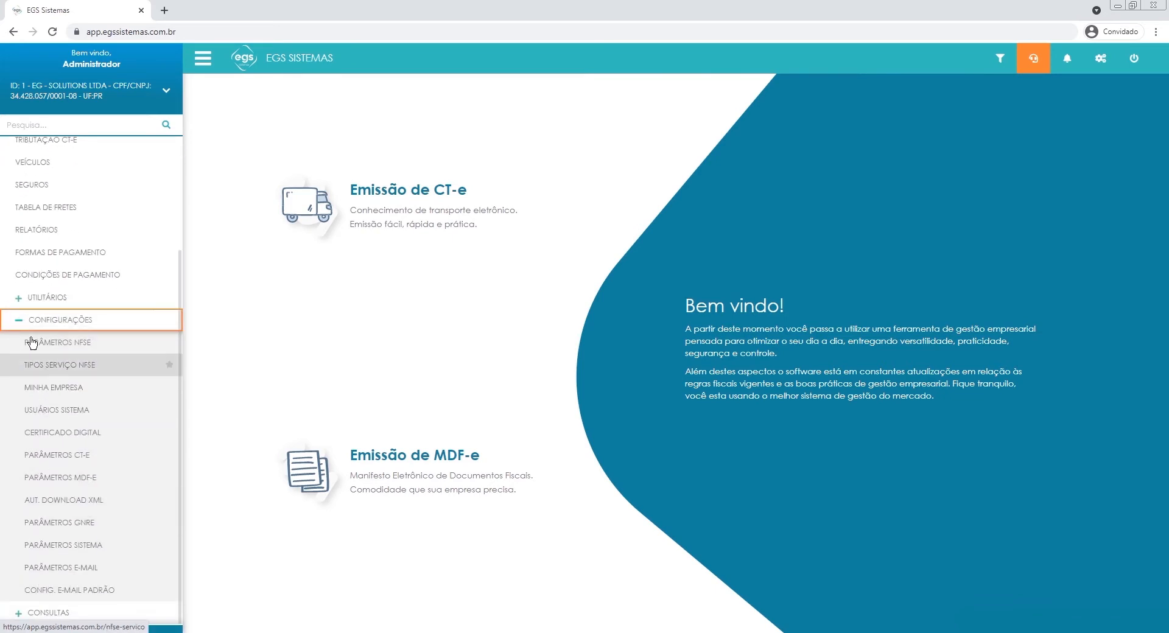
pyautogui.click(19, 321)
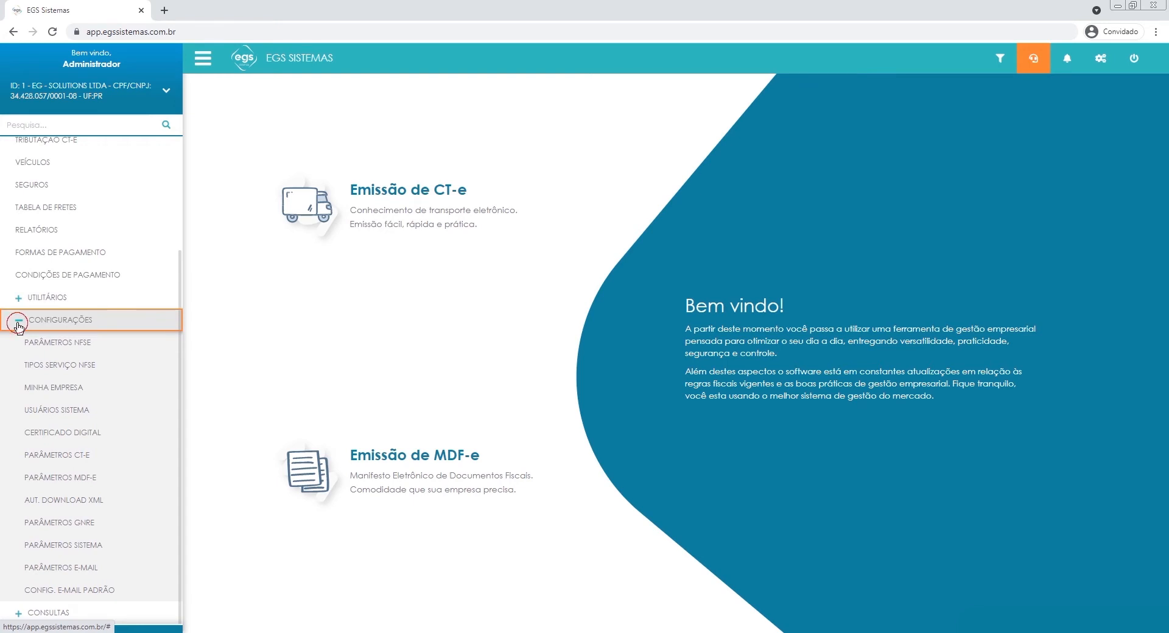
pyautogui.click(14, 487)
pyautogui.click(13, 487)
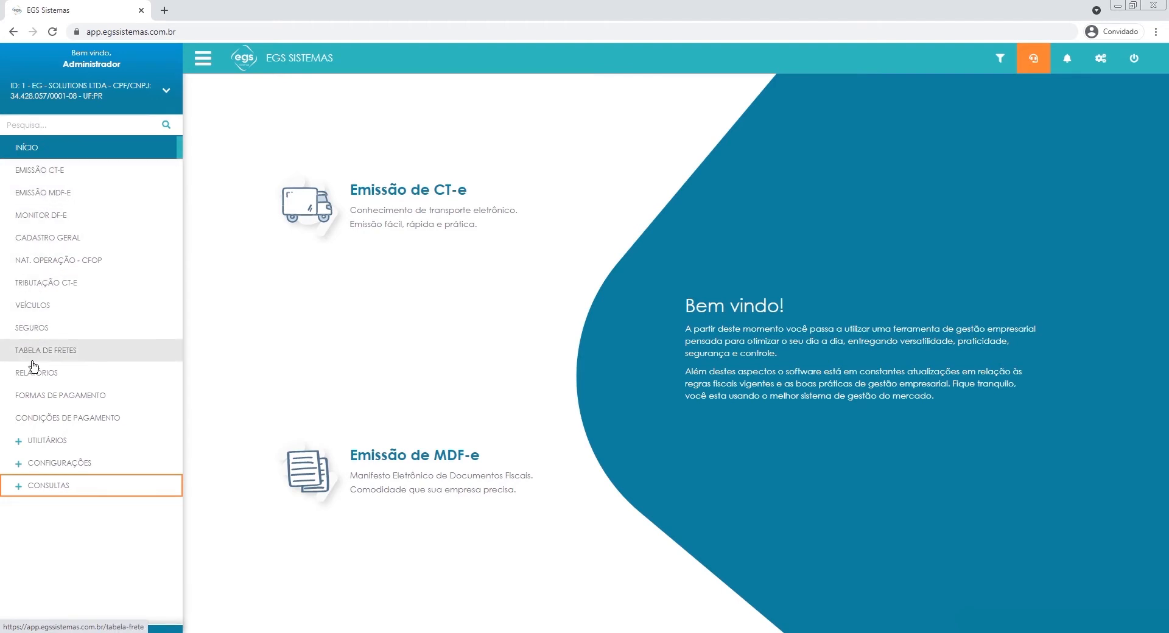
# Mark Minha Empresa under Configurações as a favourite, remove it from the favourites again and collapse the group.
pyautogui.click(58, 470)
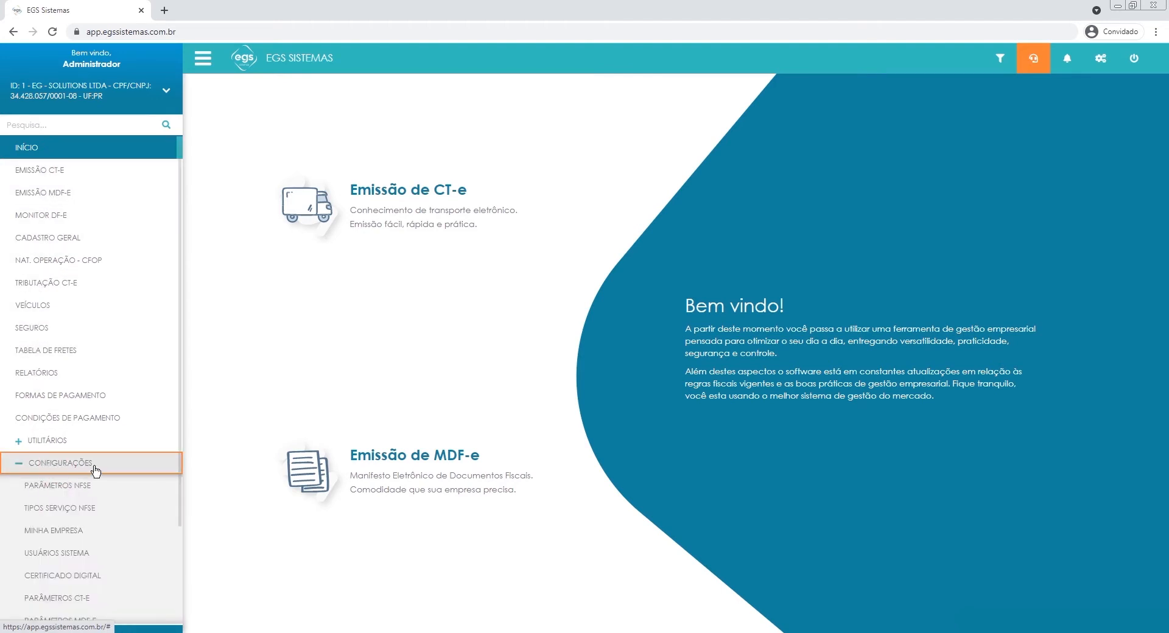
pyautogui.scroll(-1, 97, 472)
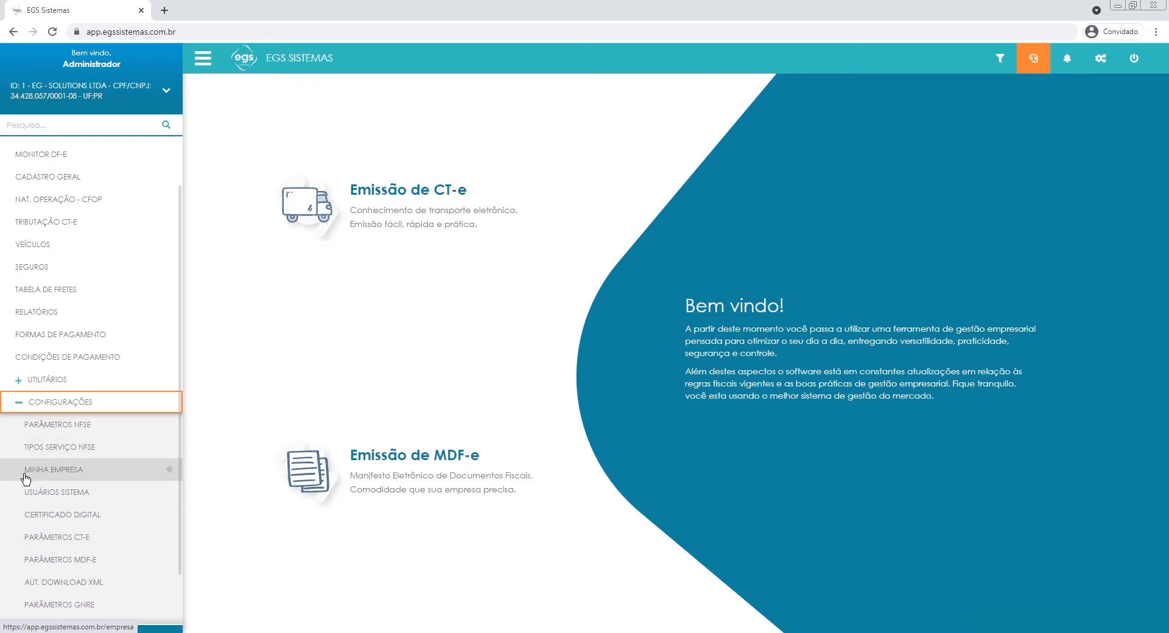
pyautogui.click(169, 471)
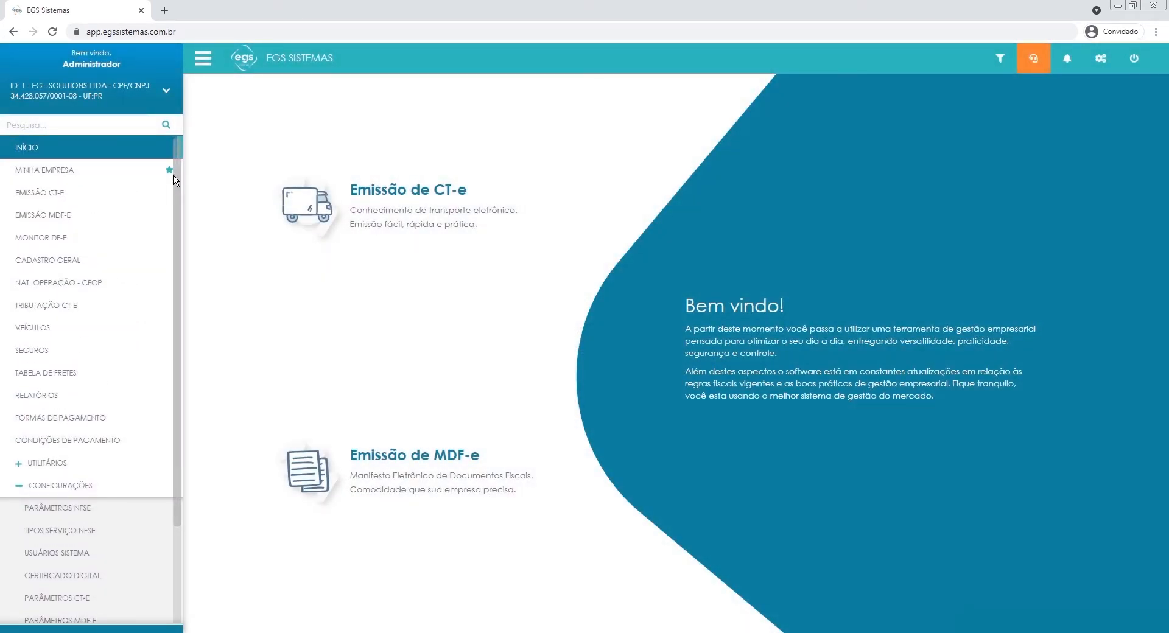
pyautogui.click(169, 176)
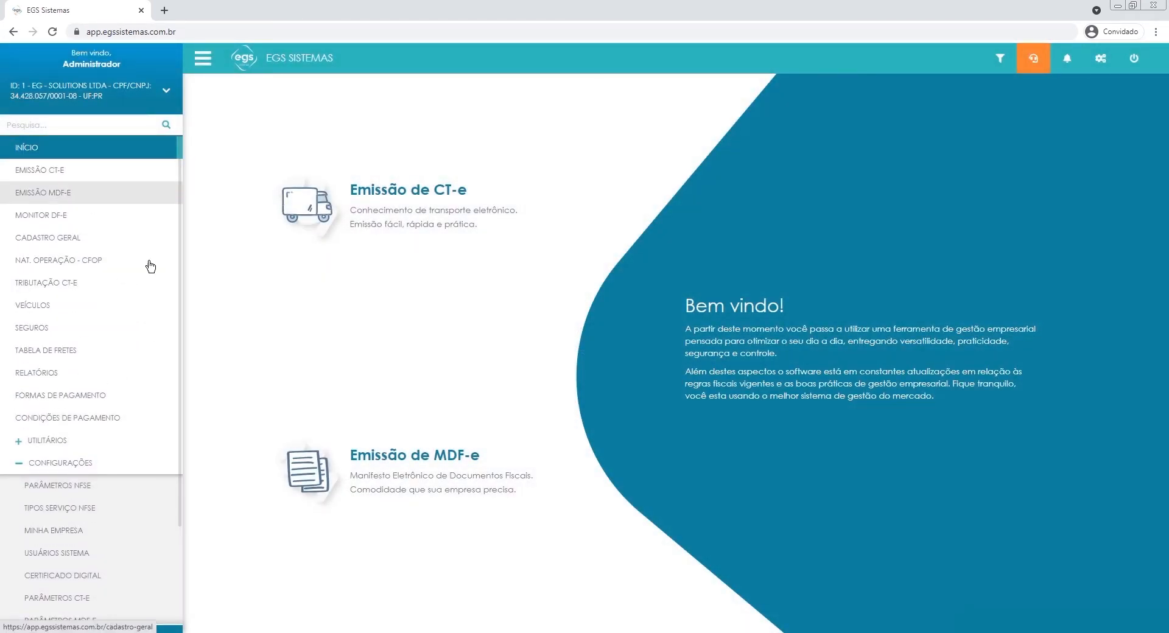
pyautogui.click(79, 462)
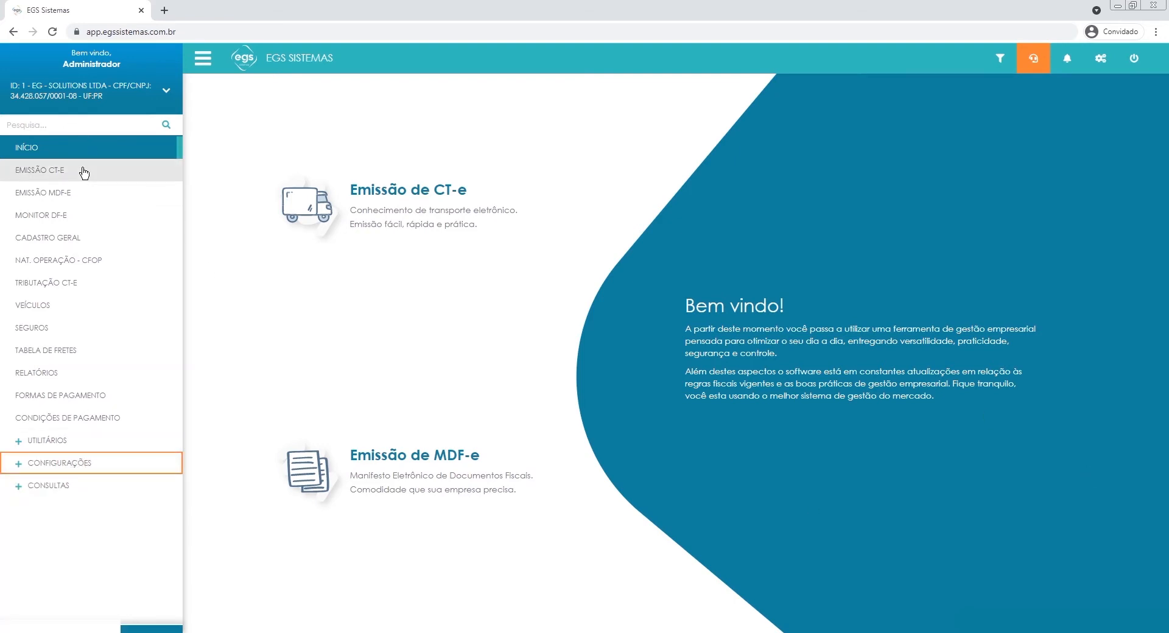
# Search the navigation entries for "minha" and clear the search.
pyautogui.click(84, 123)
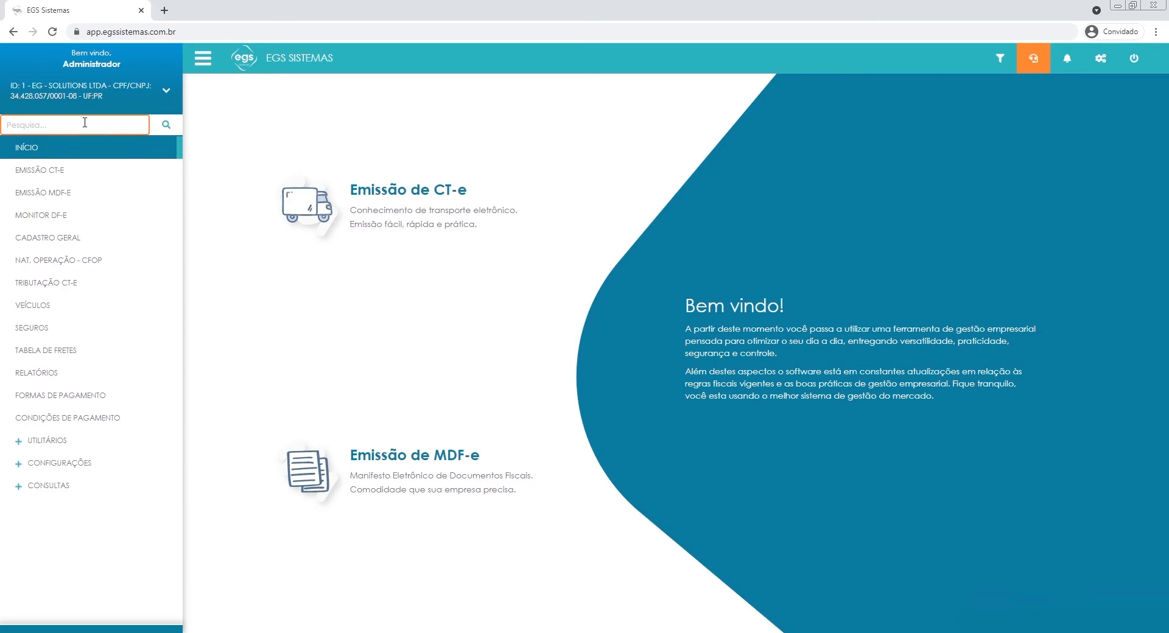
pyautogui.write('minha')
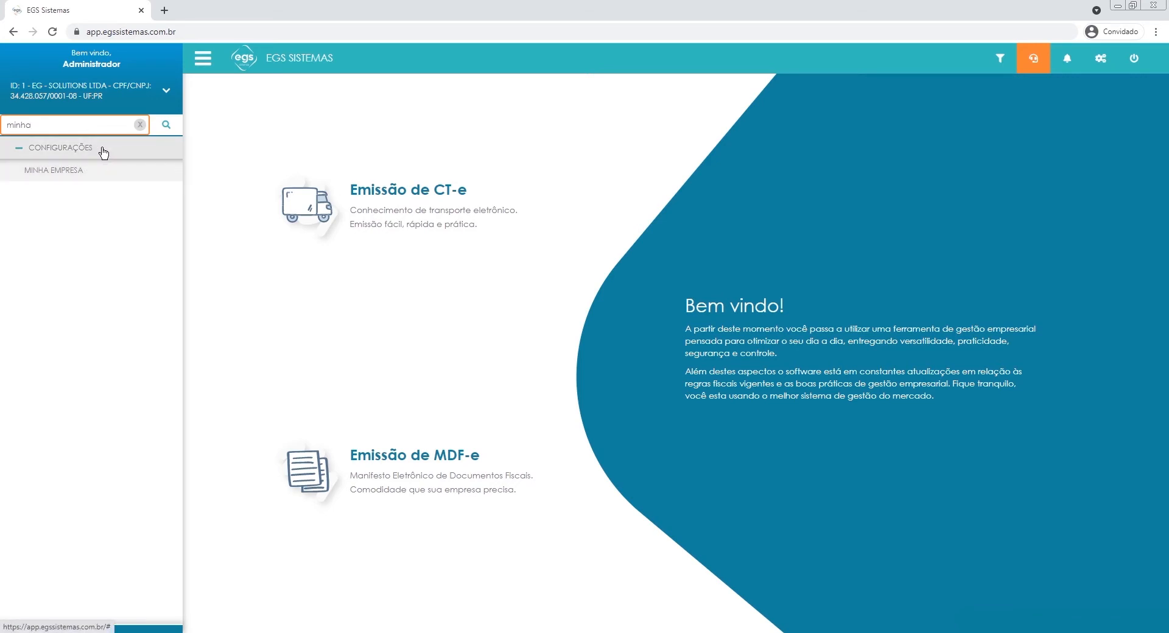
pyautogui.click(139, 125)
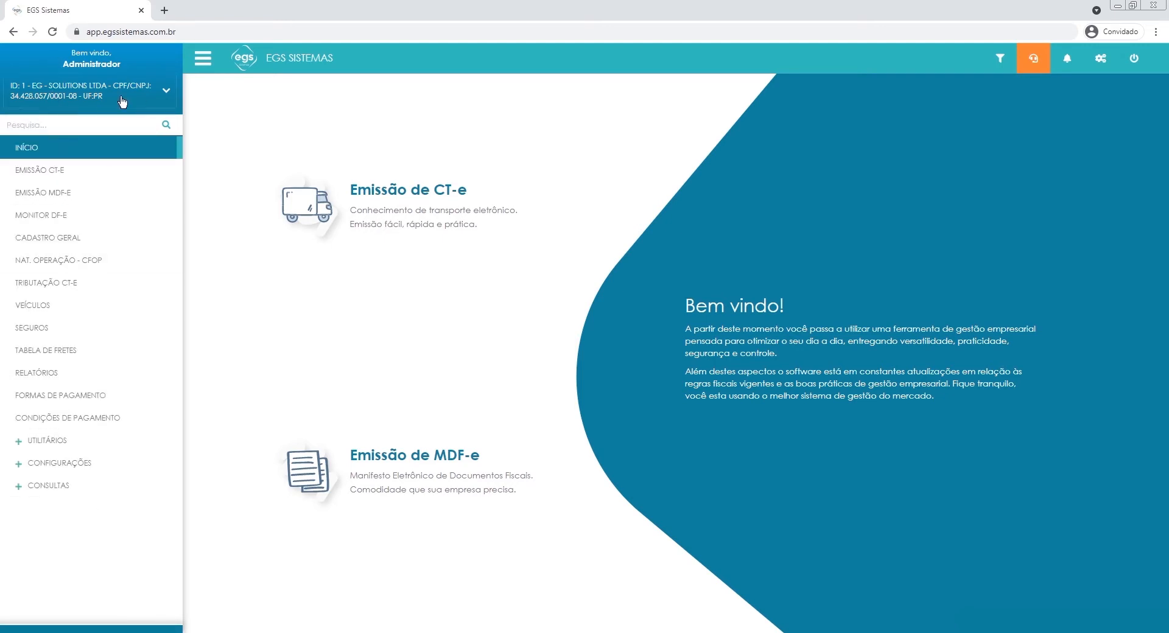
# Choose EG - SOLUTIONS LTDA as the working company.
pyautogui.click(85, 89)
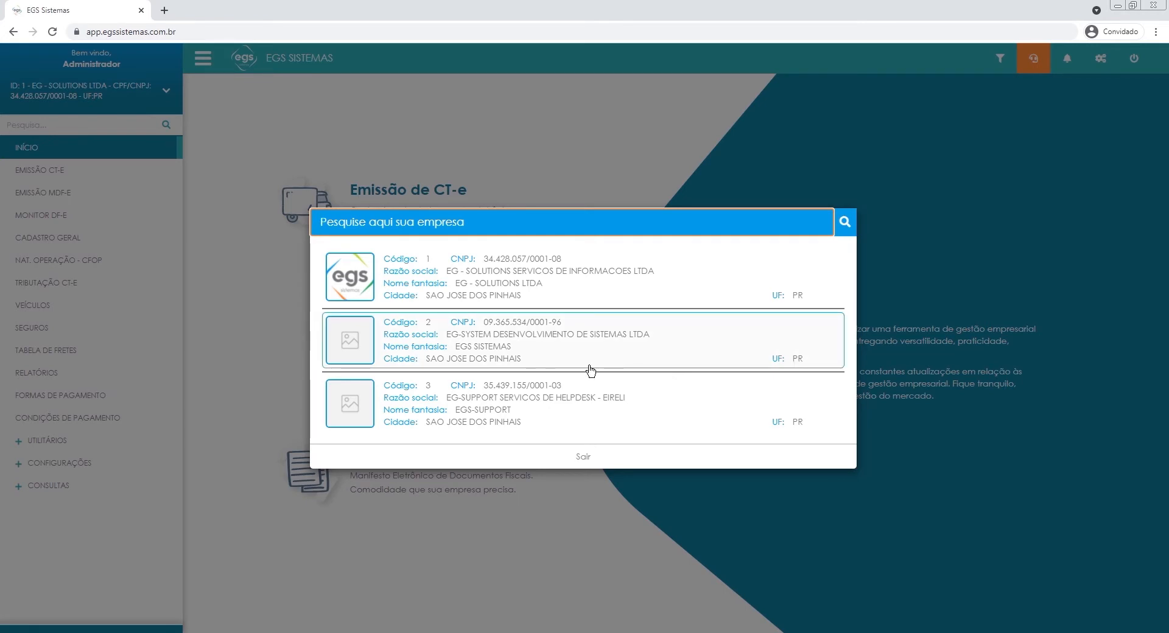
pyautogui.click(453, 282)
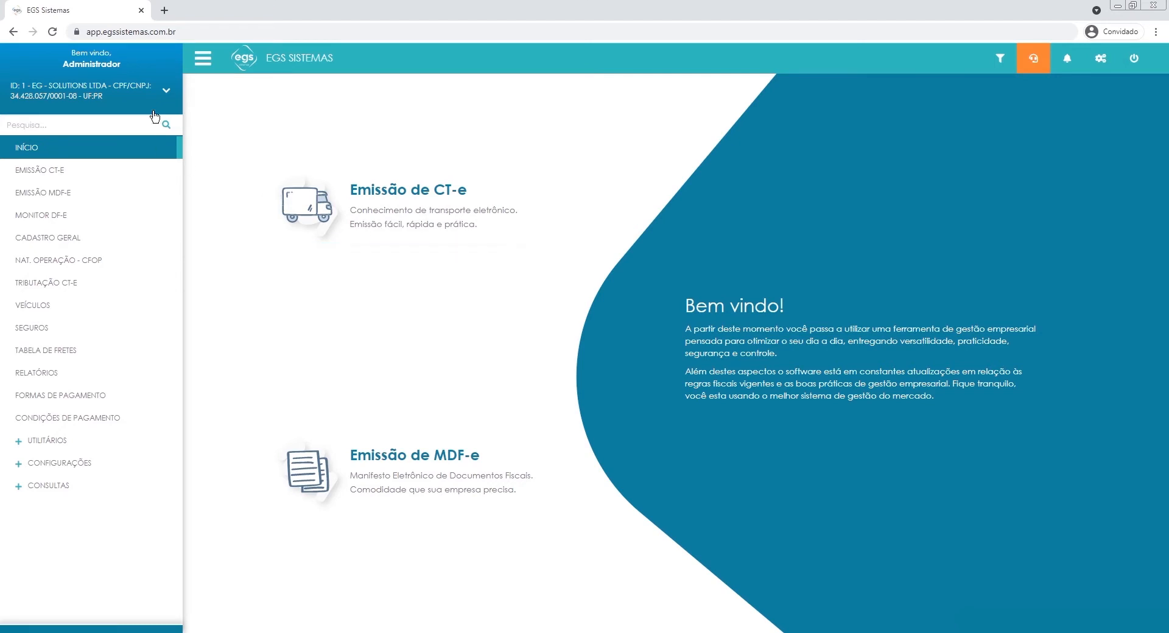
# View the Emissão CT-e page with the navigation both shown and hidden, and return to the home page.
pyautogui.click(195, 72)
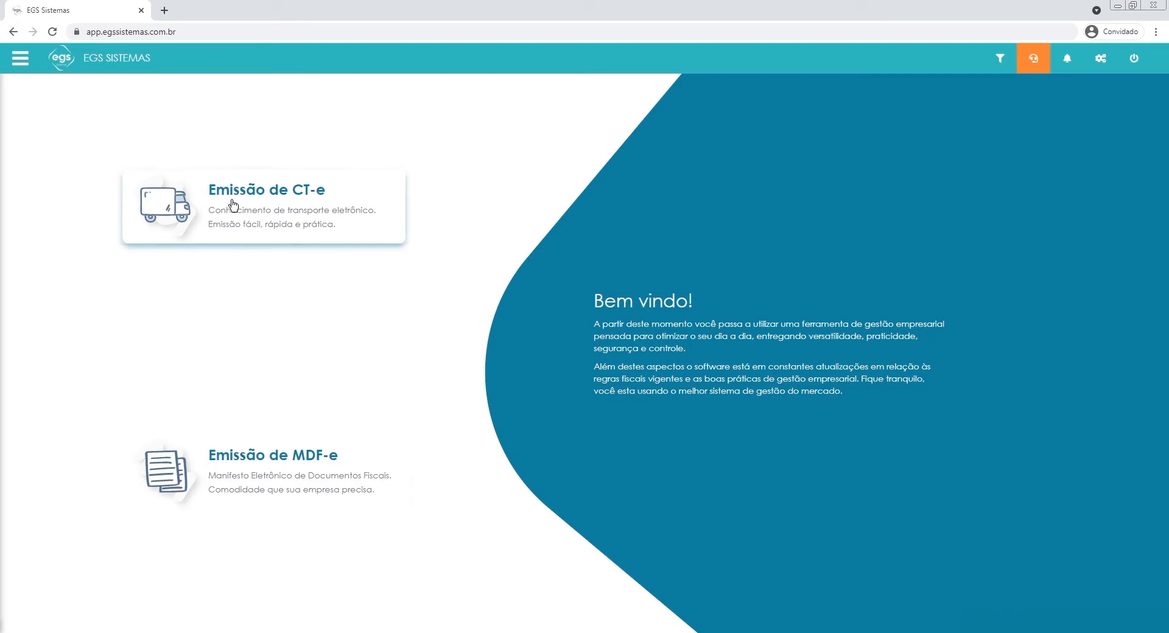
pyautogui.click(274, 208)
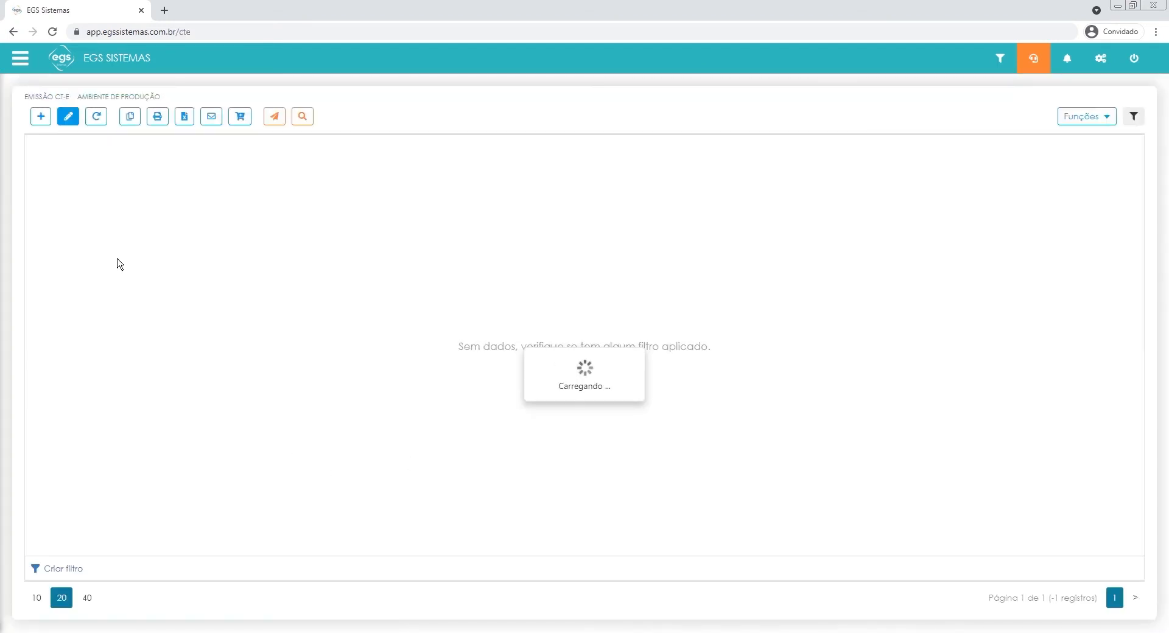
pyautogui.click(20, 58)
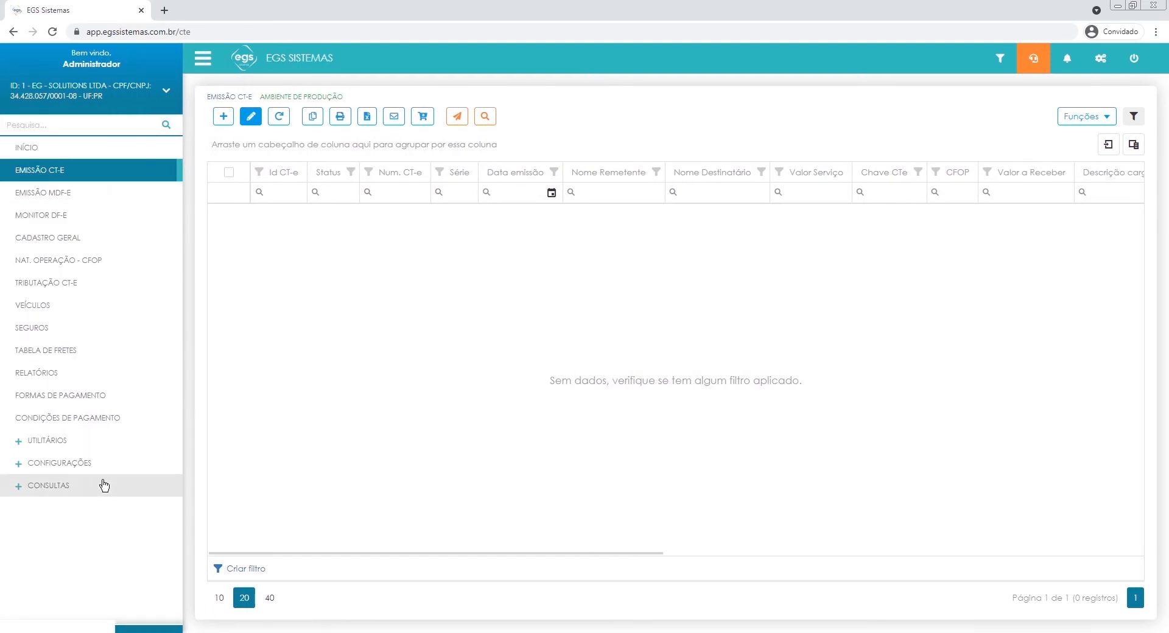
pyautogui.click(203, 58)
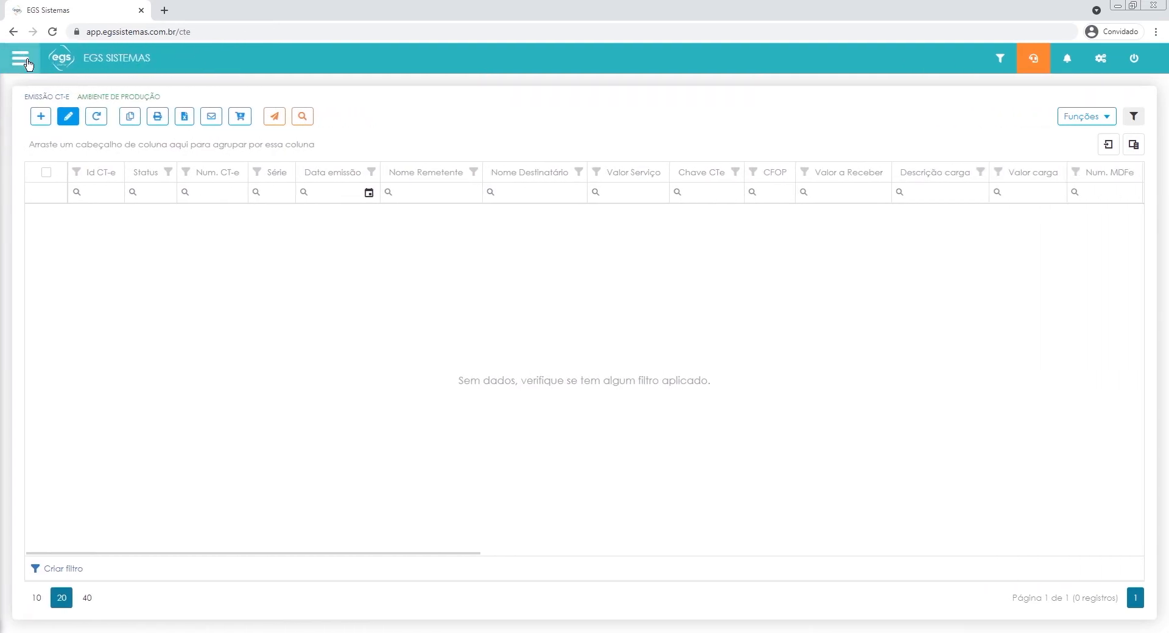
pyautogui.click(64, 59)
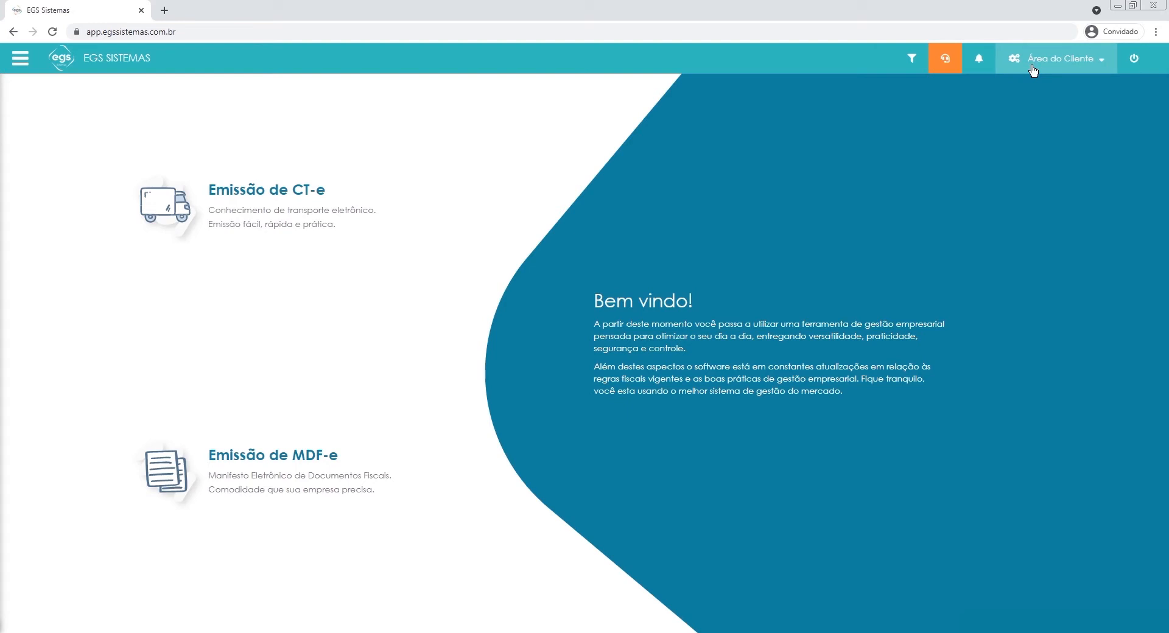
# View the invoices and plan information in the Área do Cliente portal and close it.
pyautogui.click(1033, 72)
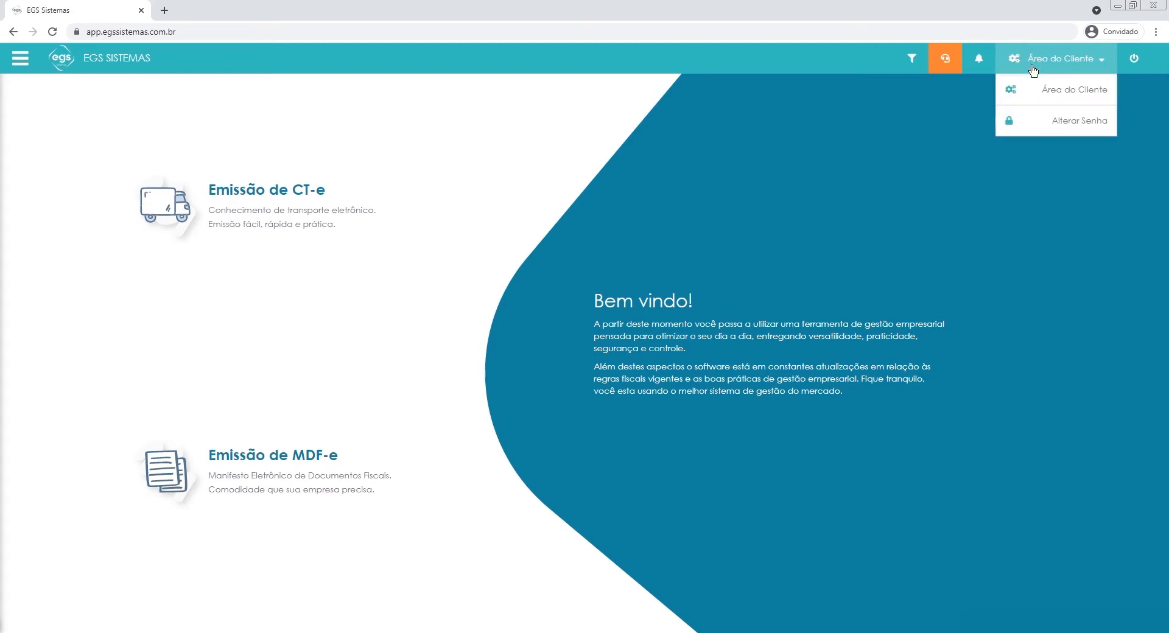
pyautogui.click(1076, 85)
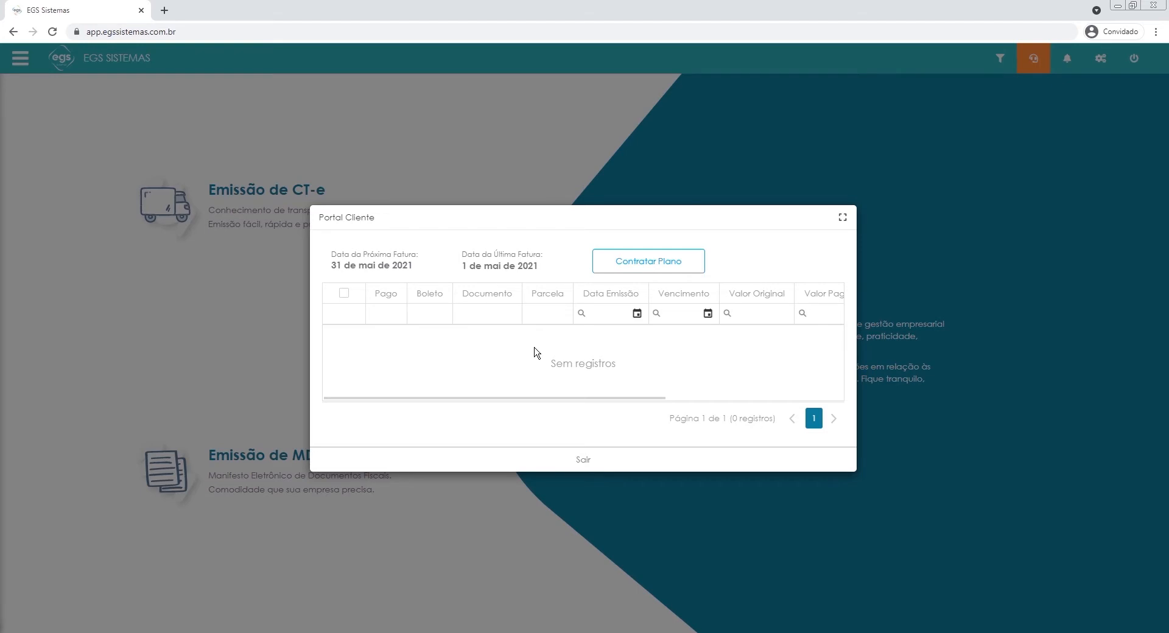
pyautogui.click(599, 467)
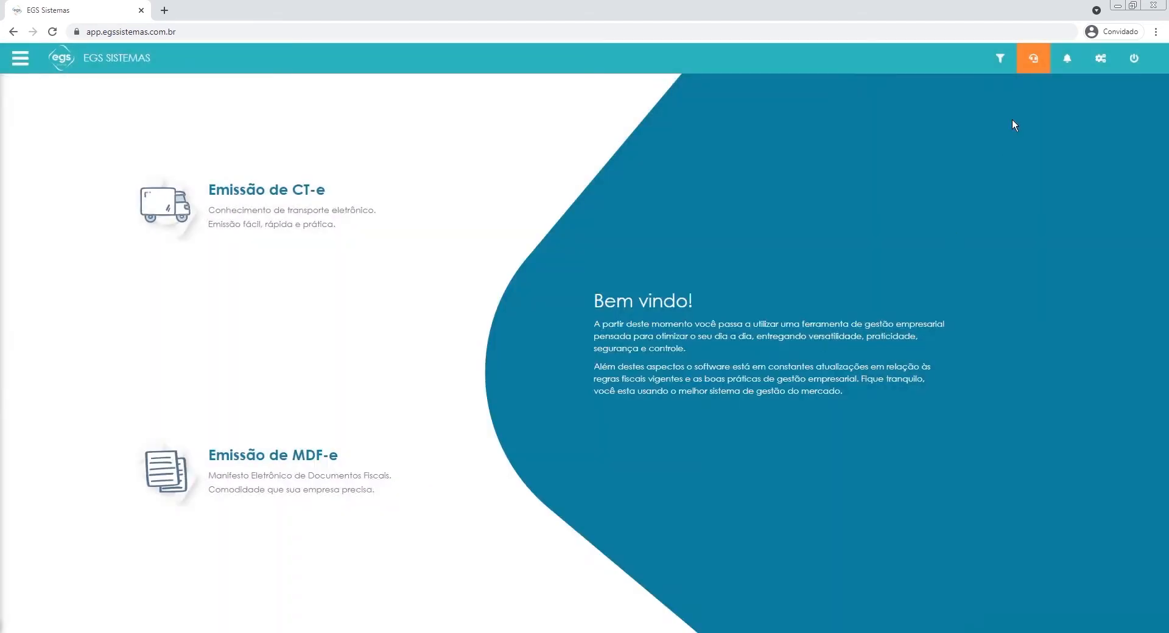
# View the Alterar Senha form and leave it without saving a new password.
pyautogui.click(1089, 66)
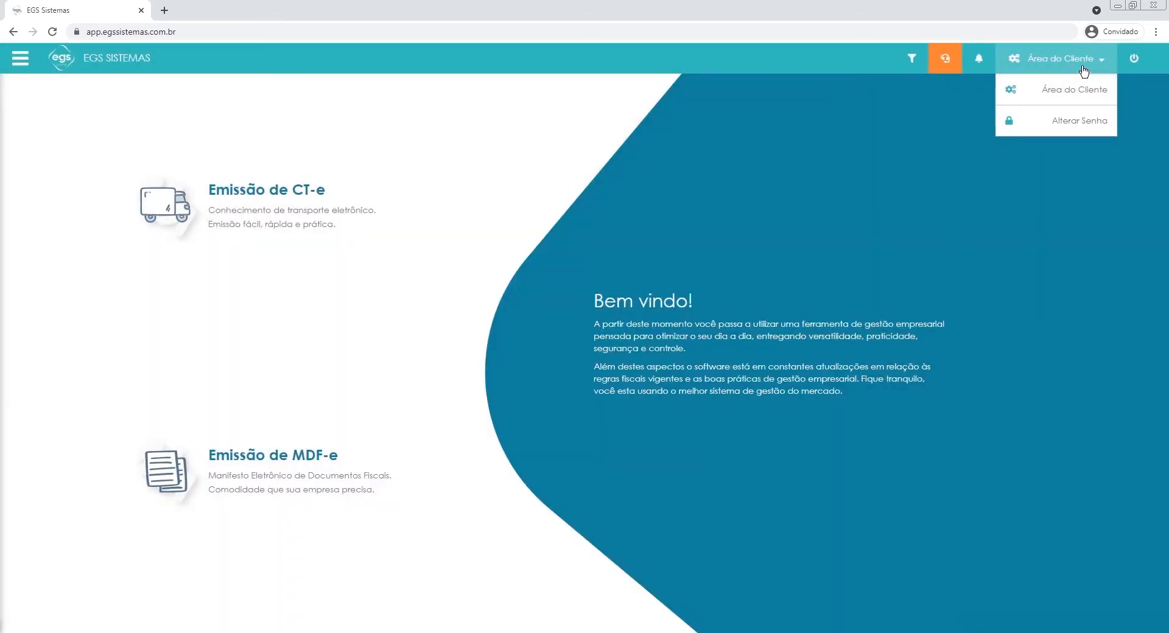
pyautogui.click(1047, 121)
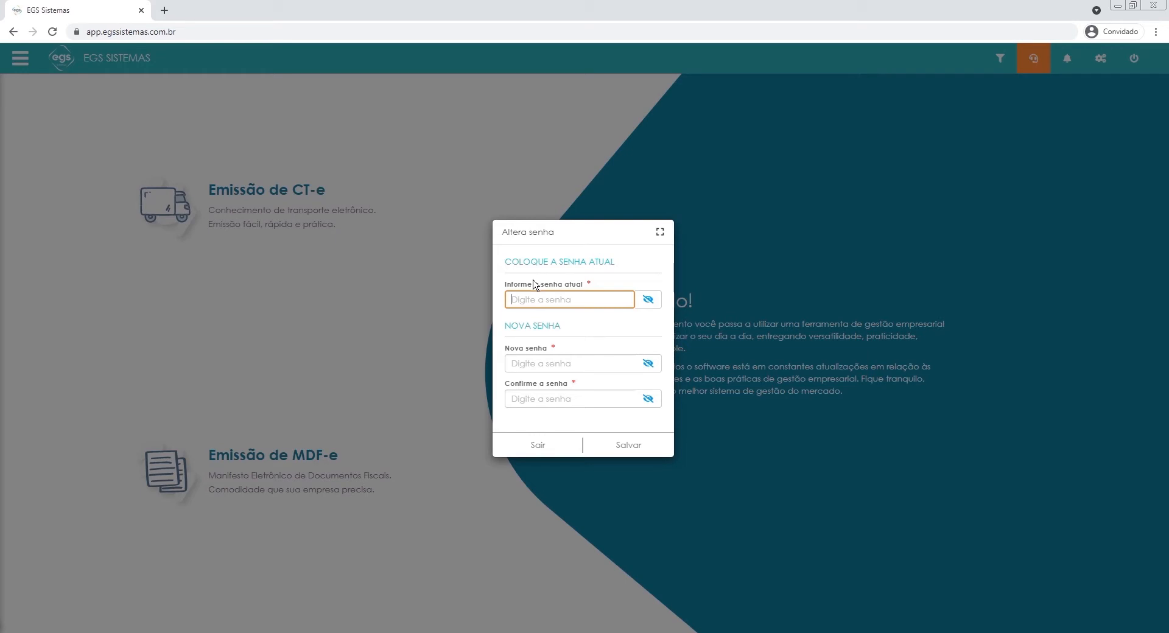
pyautogui.click(564, 453)
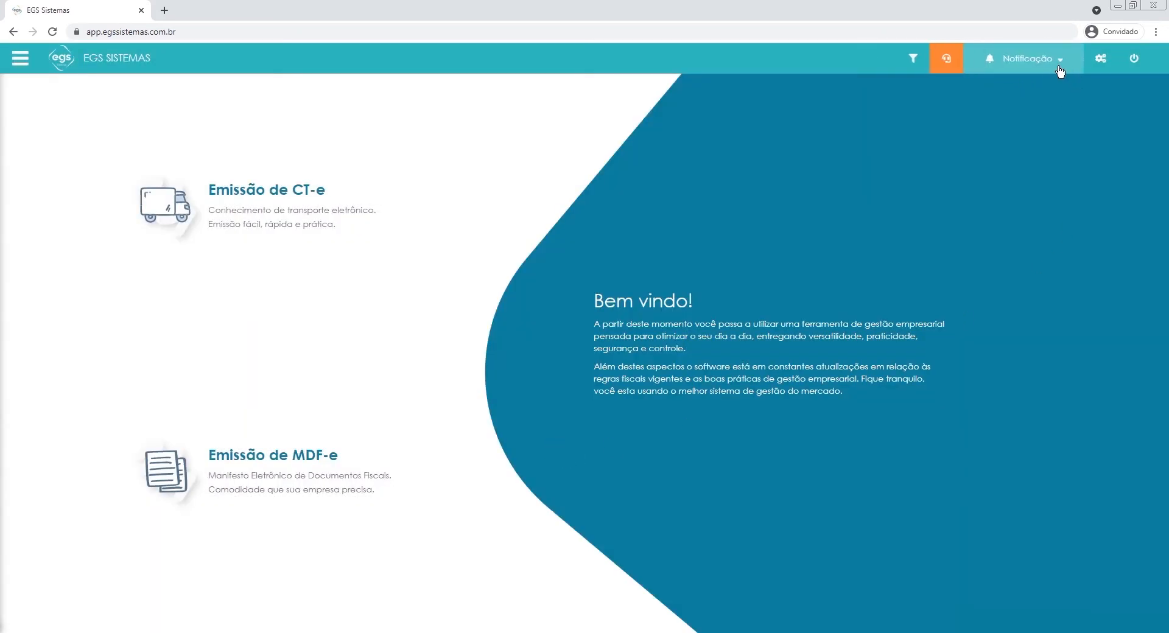
# Check the notification options and open the Suporte Técnico chat.
pyautogui.click(1057, 65)
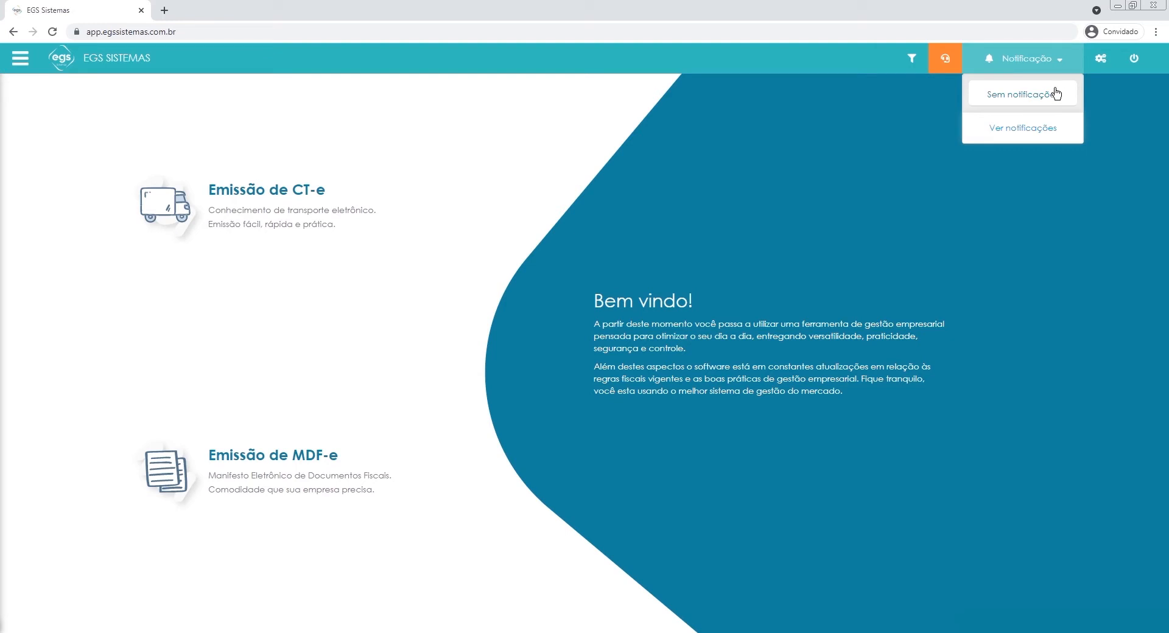
pyautogui.click(1062, 62)
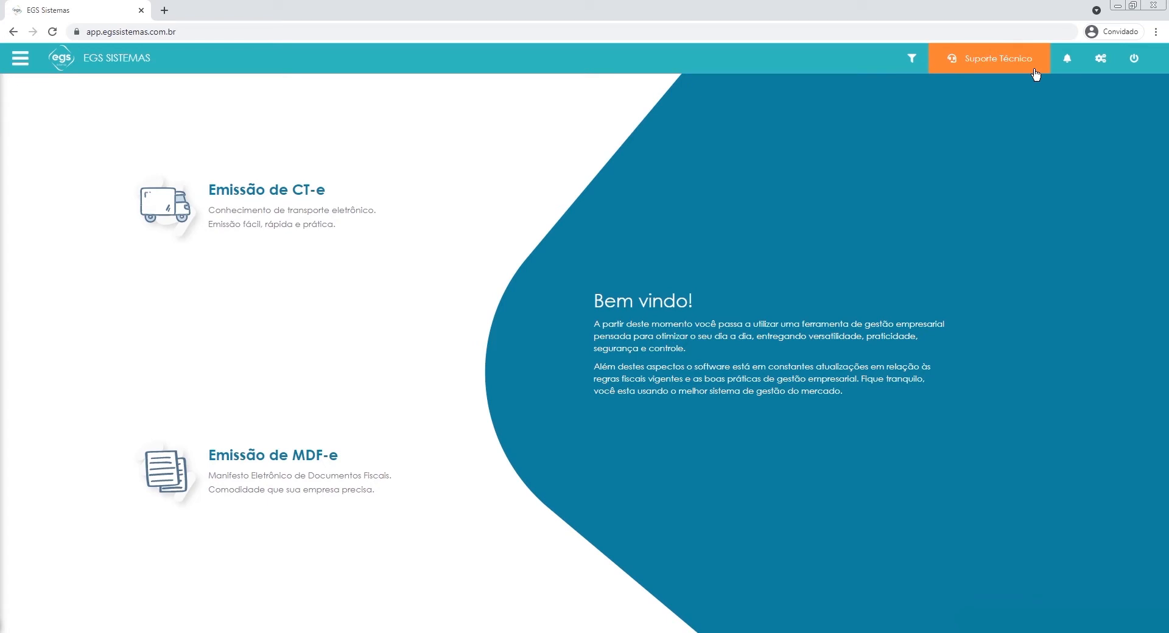
pyautogui.click(1000, 69)
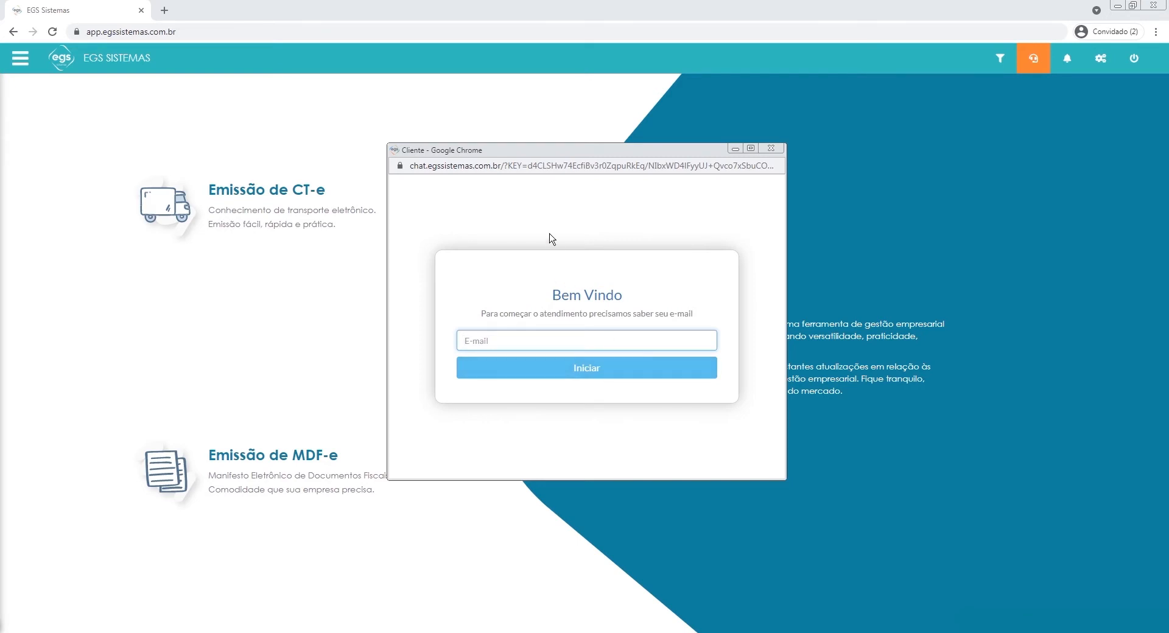
# Close the support chat and save 28/11/2019 as the start date of the period filter.
pyautogui.click(770, 147)
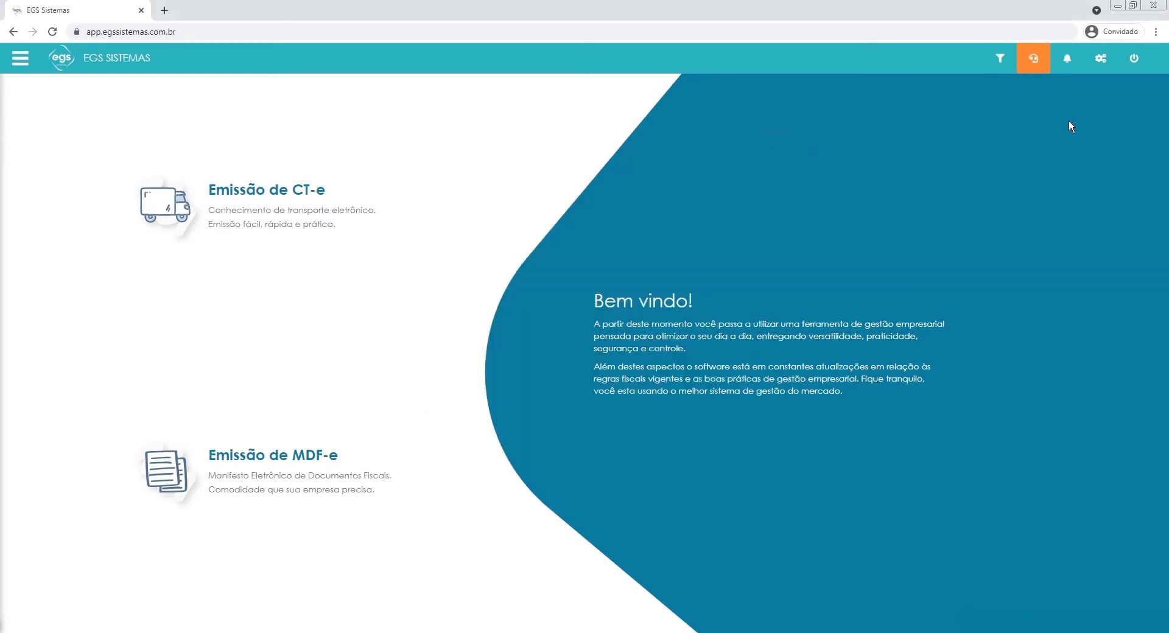
pyautogui.click(992, 65)
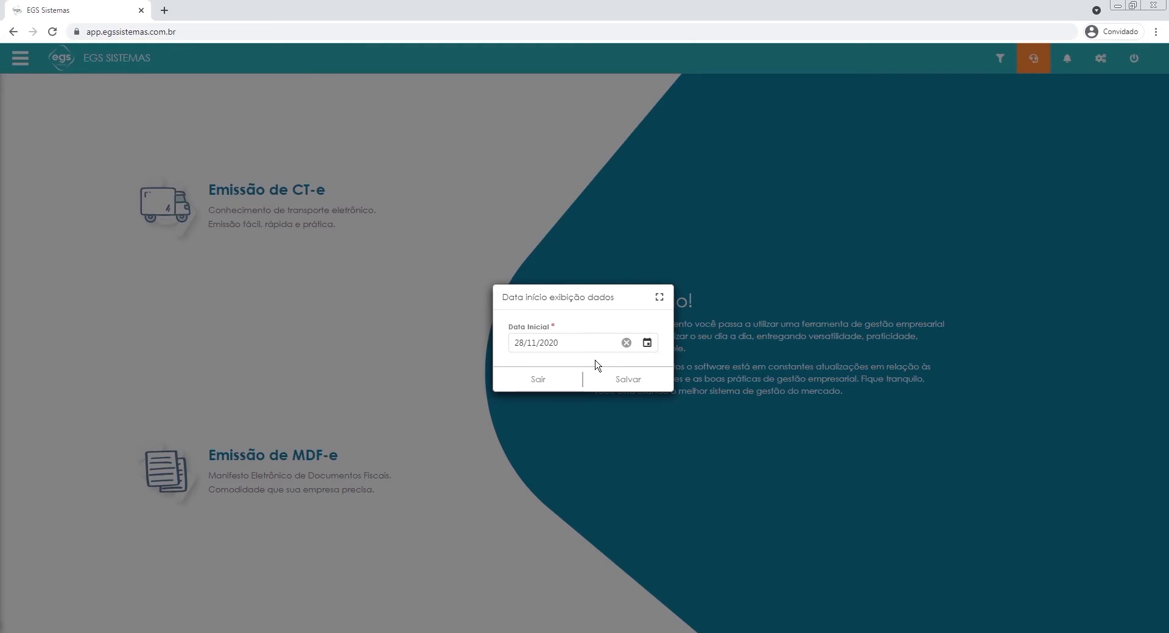
pyautogui.click(574, 343)
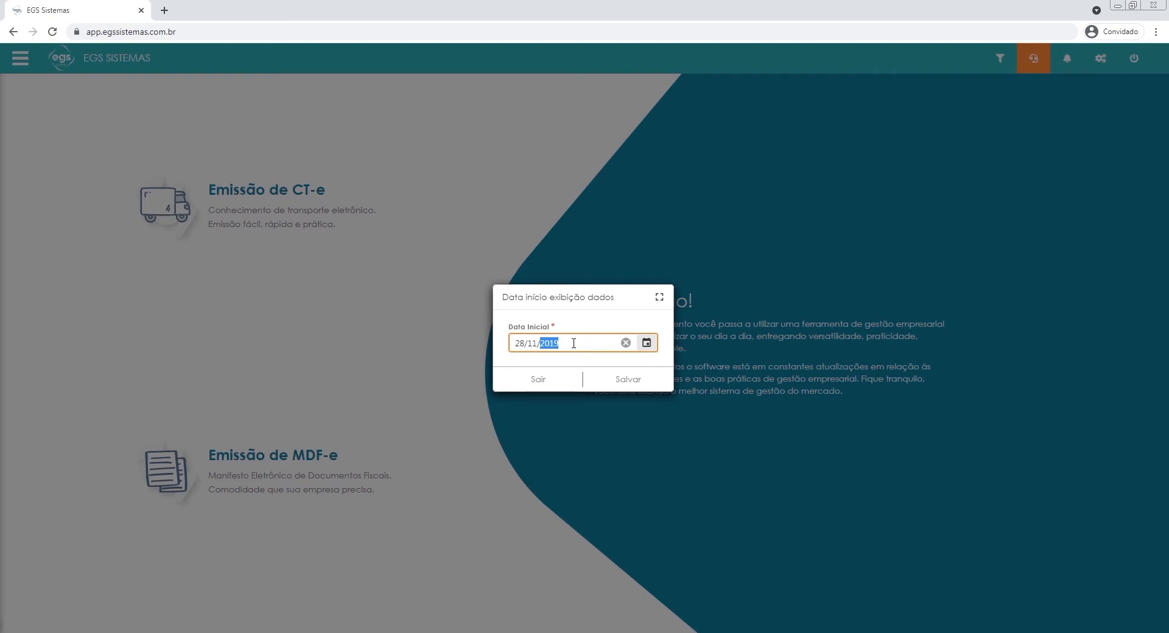
pyautogui.click(623, 379)
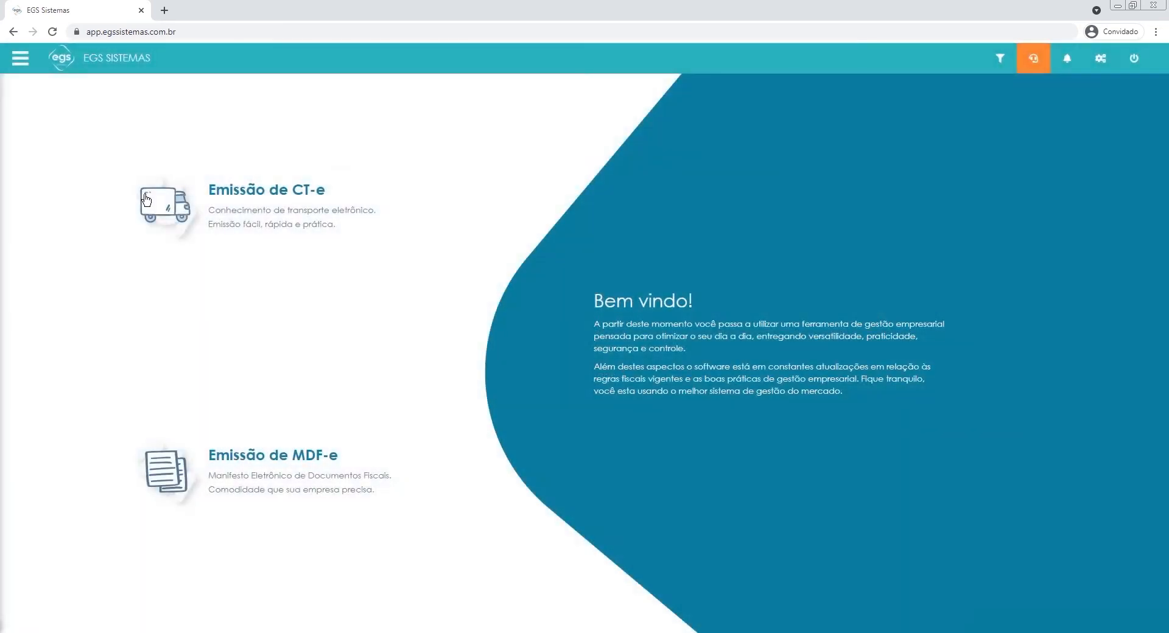
# On the Emissão CT-e page, set the period filter's start date to 28/11/2020 and return to the home page.
pyautogui.click(224, 203)
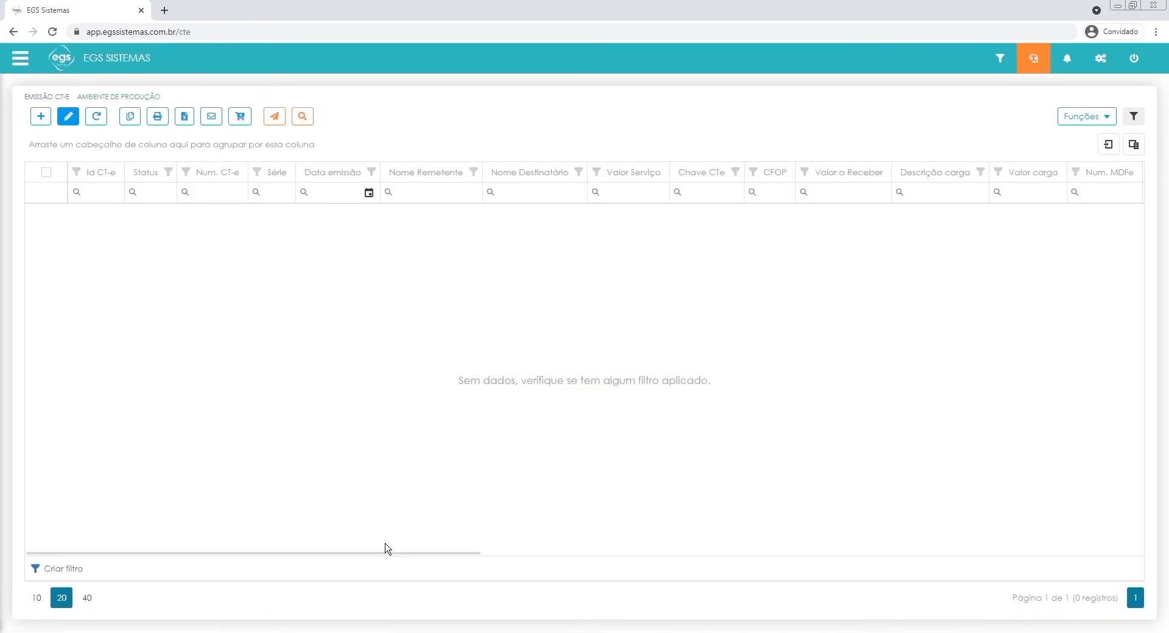
pyautogui.click(989, 63)
pyautogui.doubleClick(551, 344)
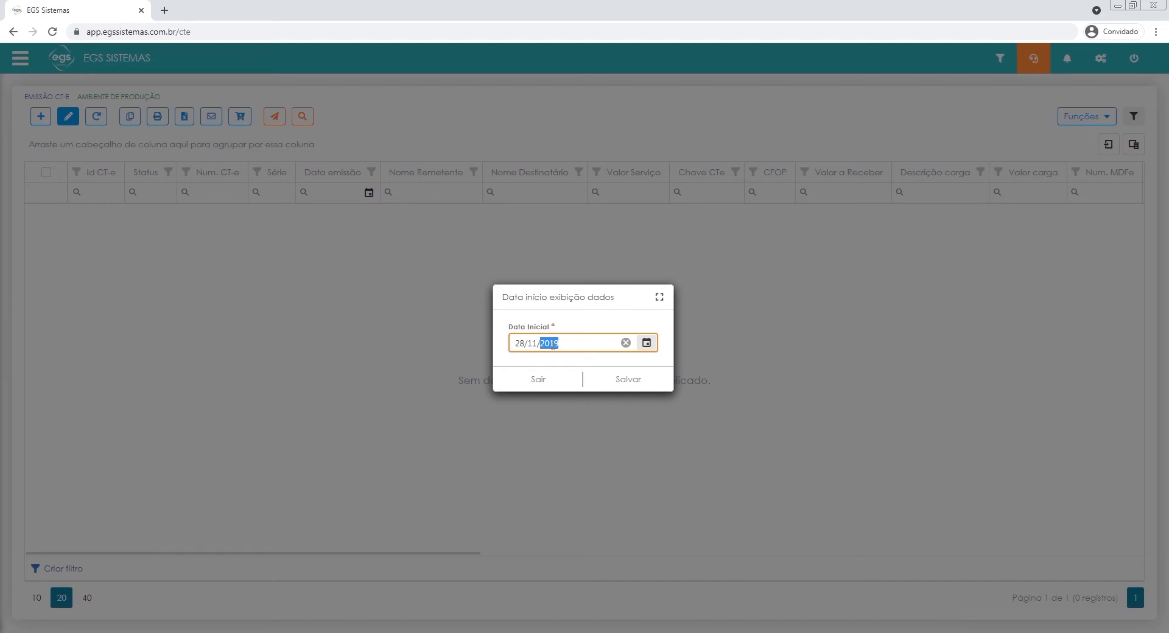
pyautogui.write('2020')
pyautogui.click(632, 381)
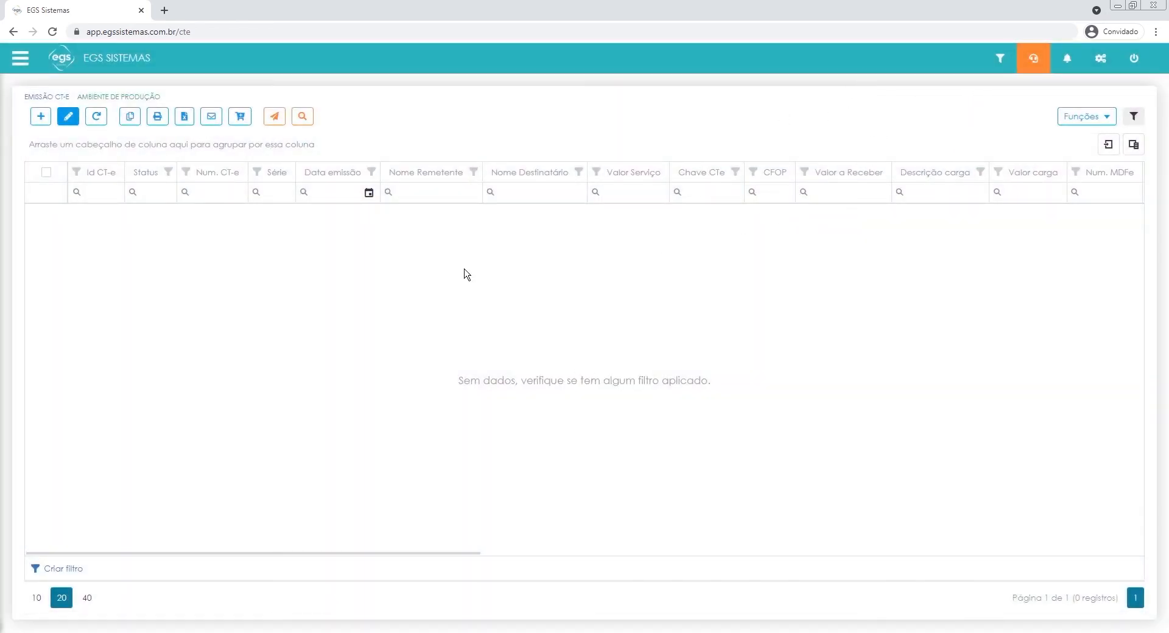
pyautogui.click(60, 60)
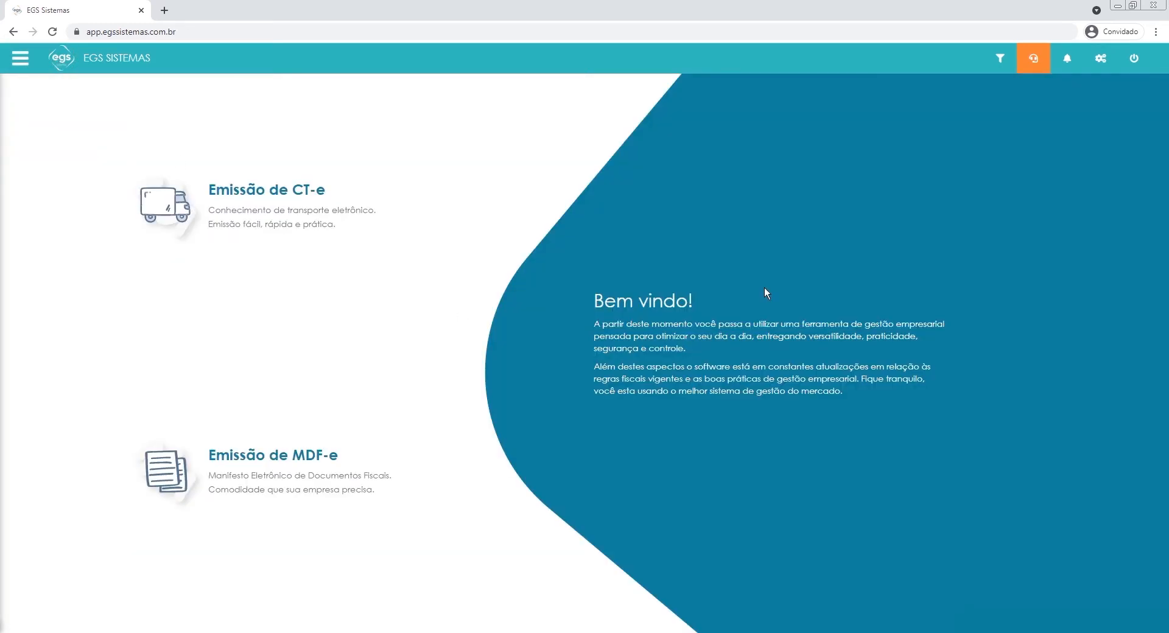
# Open the EG - SOLUTIONS LTDA record for editing from the Minha Empresa settings.
pyautogui.click(22, 59)
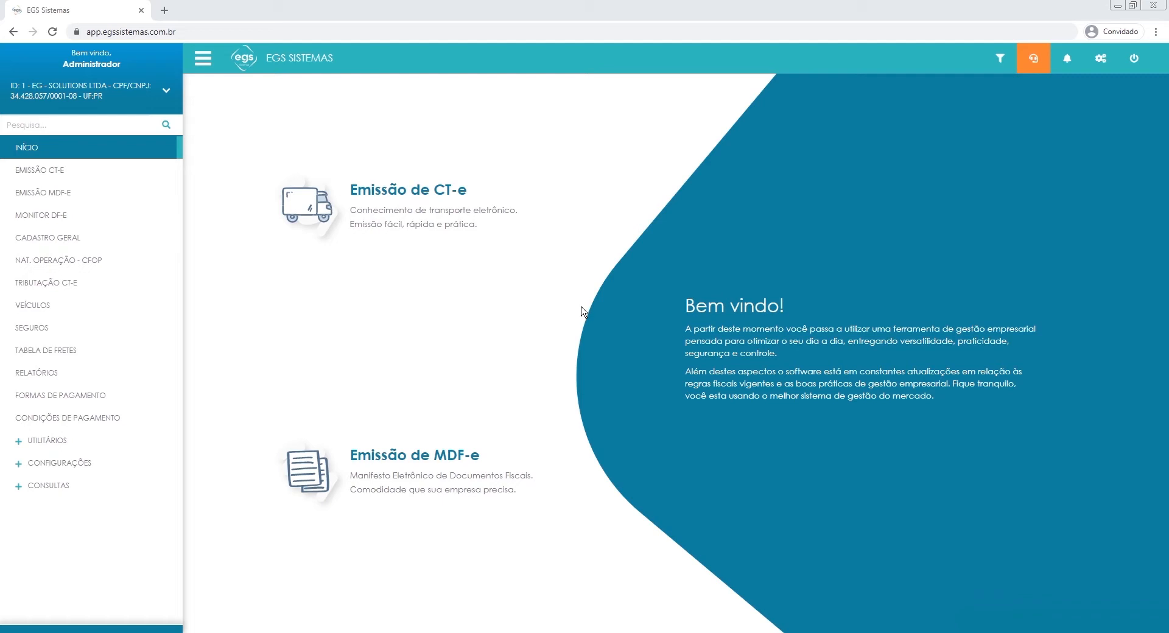
pyautogui.click(61, 464)
pyautogui.click(46, 533)
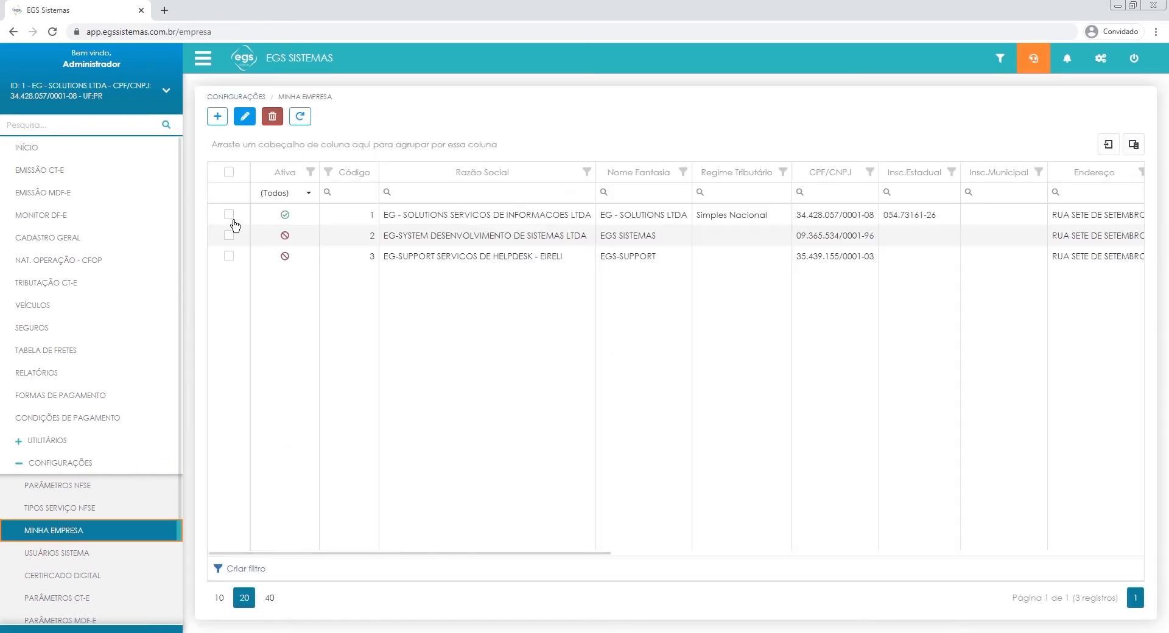
pyautogui.click(229, 216)
pyautogui.click(244, 116)
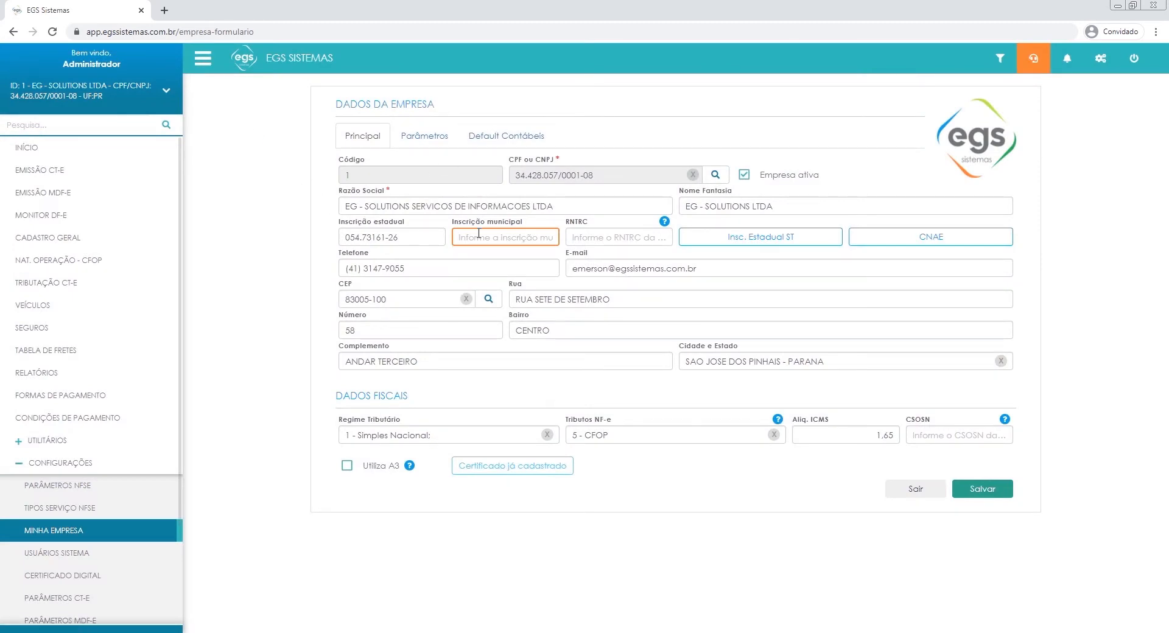
# Enter the company's RNTRC registration number and save the company data.
pyautogui.moveTo(561, 219); pyautogui.dragTo(598, 220)
pyautogui.click(554, 229)
pyautogui.click(621, 236)
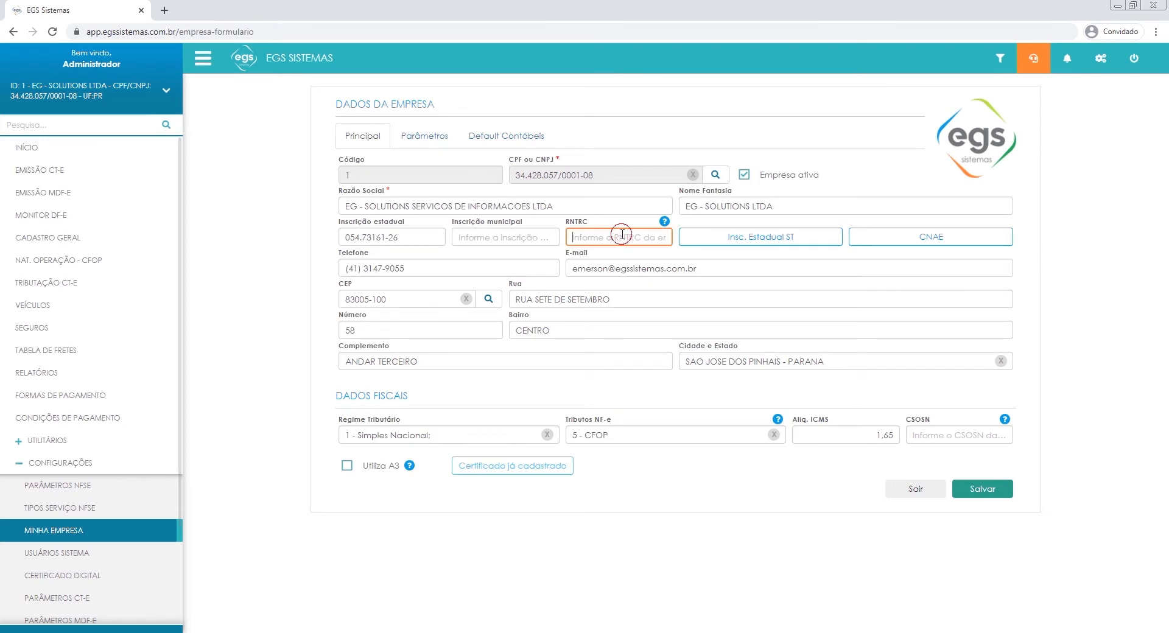
pyautogui.write('12345678')
pyautogui.click(437, 381)
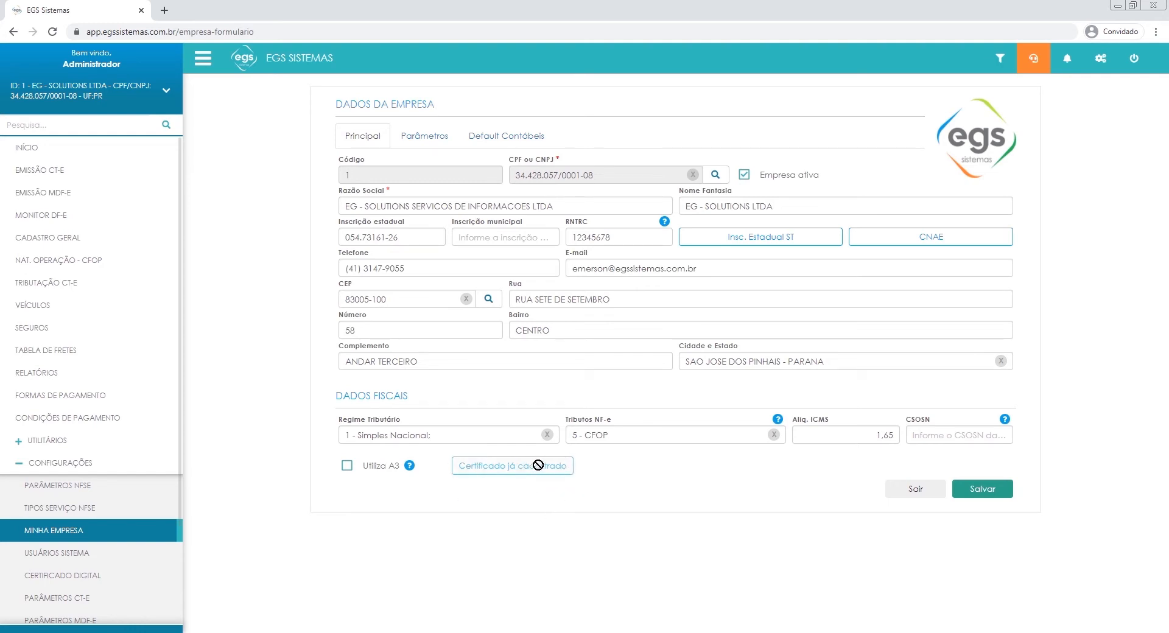
pyautogui.click(475, 488)
pyautogui.click(981, 490)
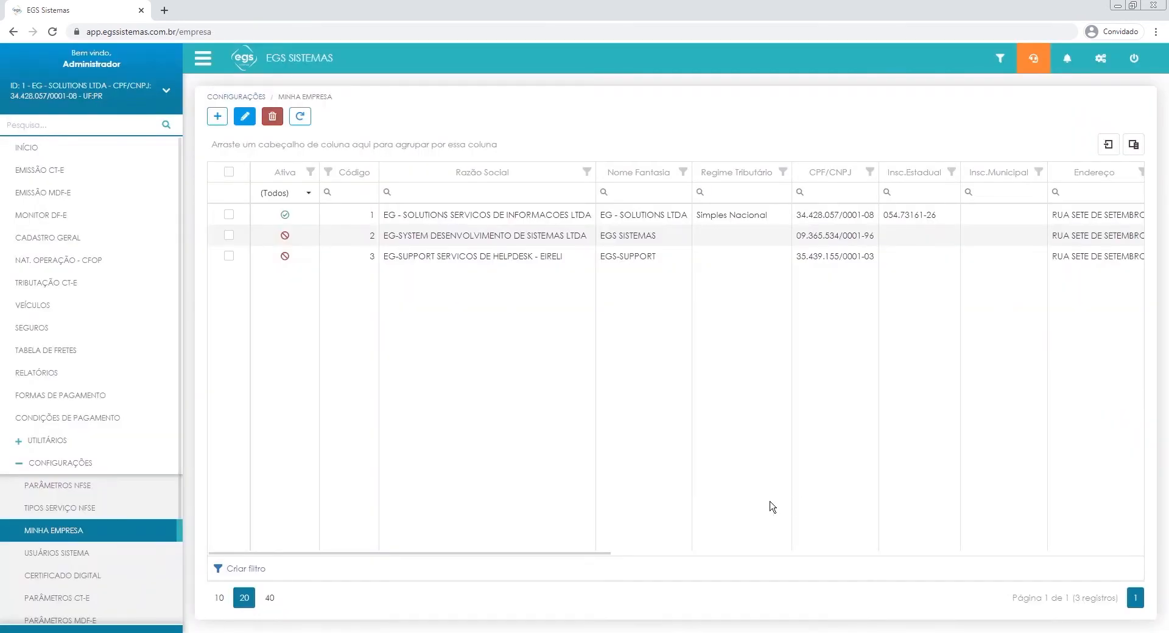
pyautogui.click(698, 422)
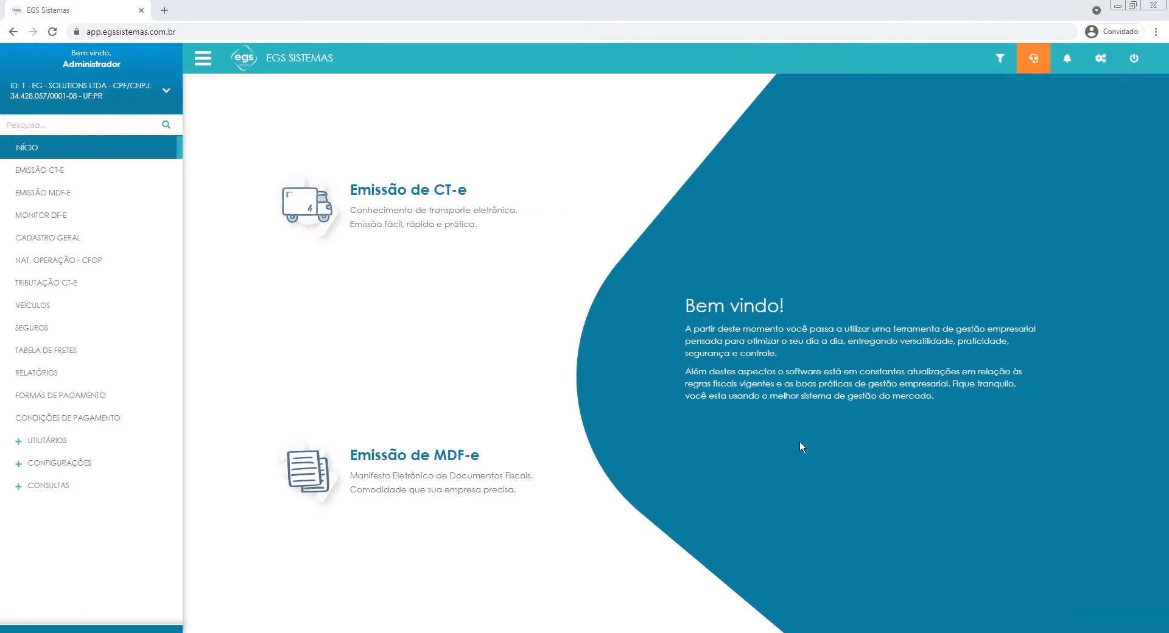
# Reopen the EG - SOLUTIONS LTDA company record and toggle its Utiliza A3 option off.
pyautogui.click(107, 463)
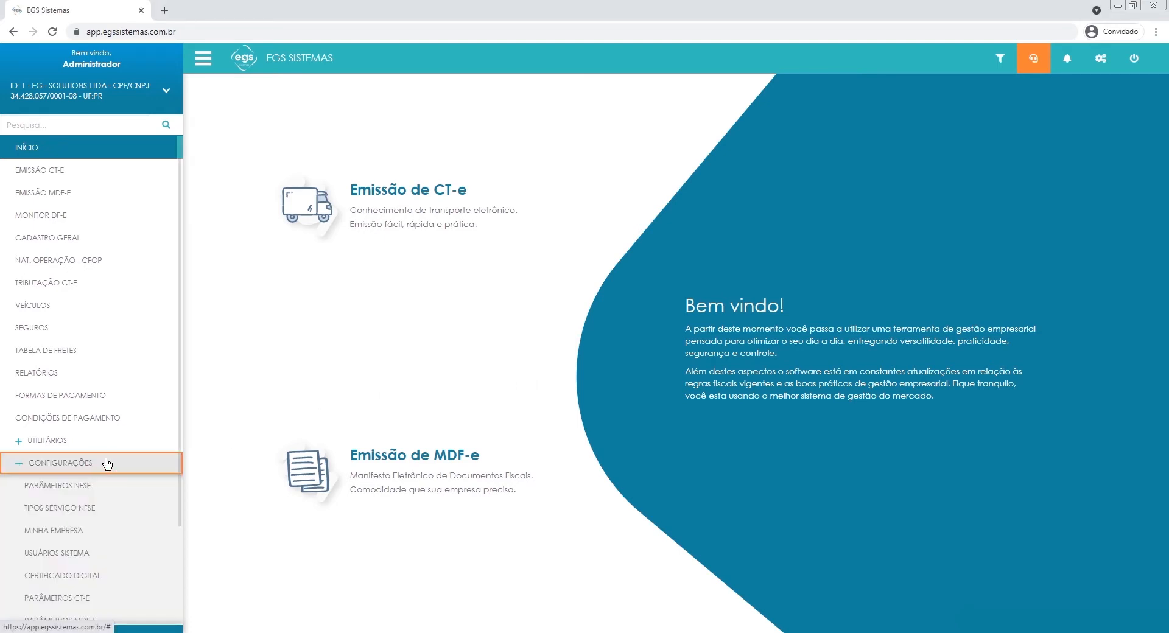
pyautogui.click(54, 531)
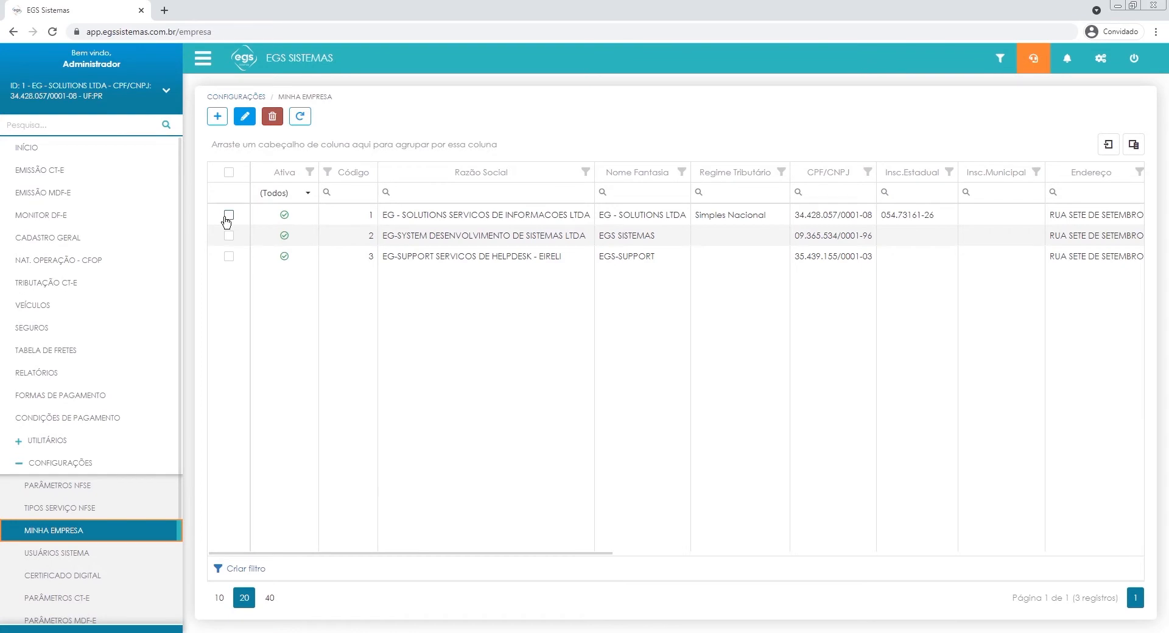
pyautogui.click(229, 215)
pyautogui.click(243, 117)
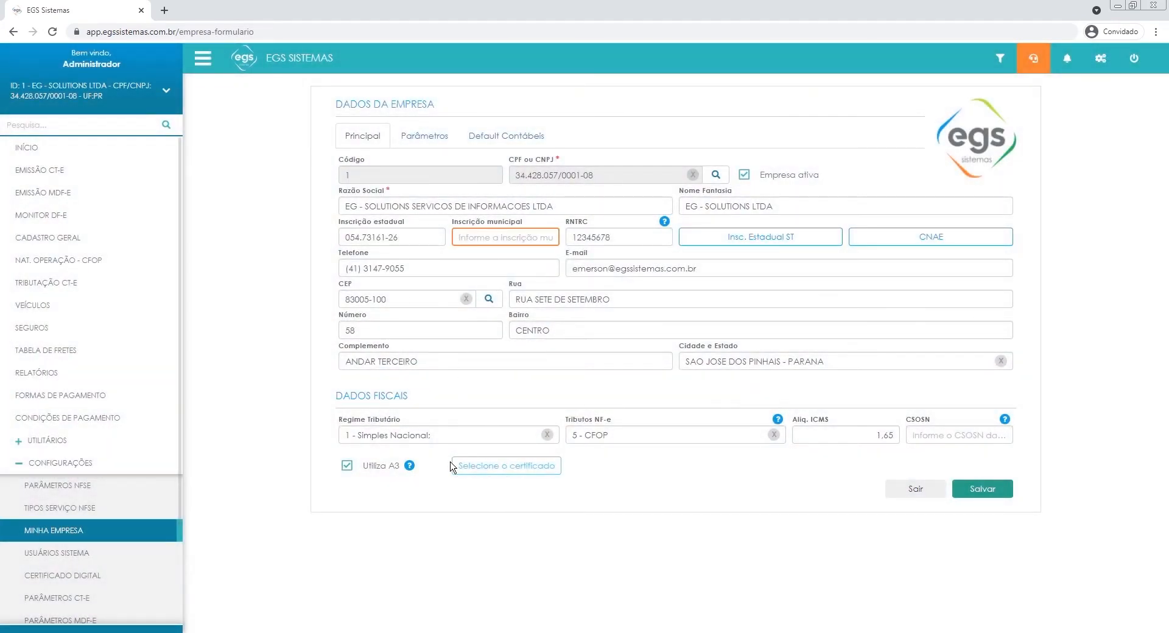
pyautogui.click(345, 467)
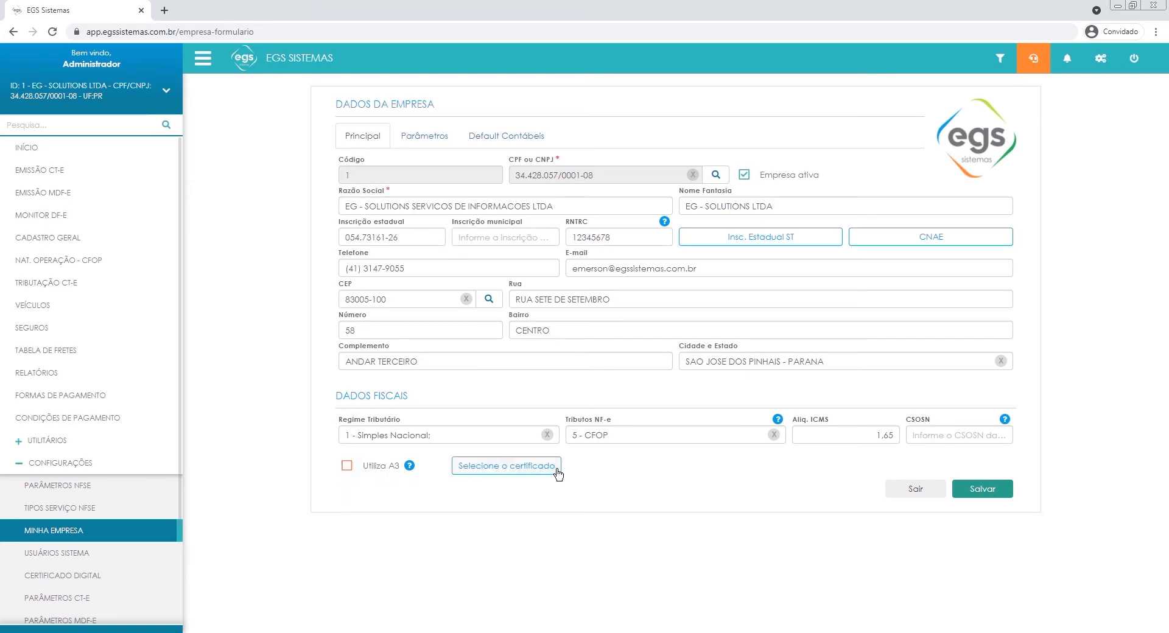
# View the company's certificate upload form, then leave it and the company record without saving.
pyautogui.click(515, 468)
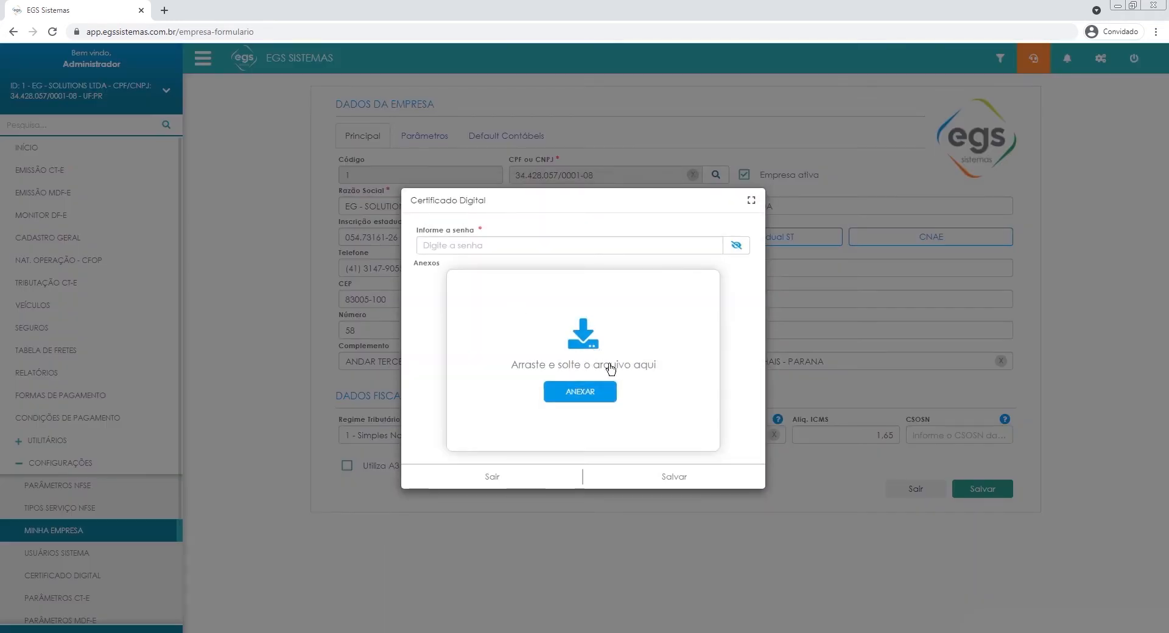
pyautogui.click(518, 244)
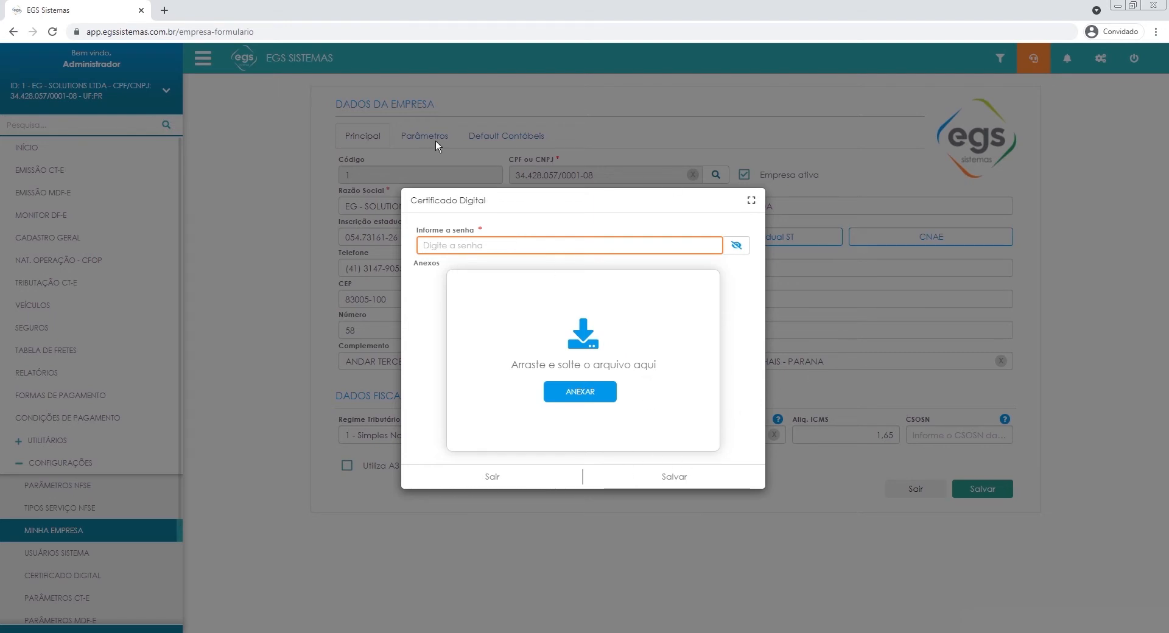
pyautogui.click(473, 477)
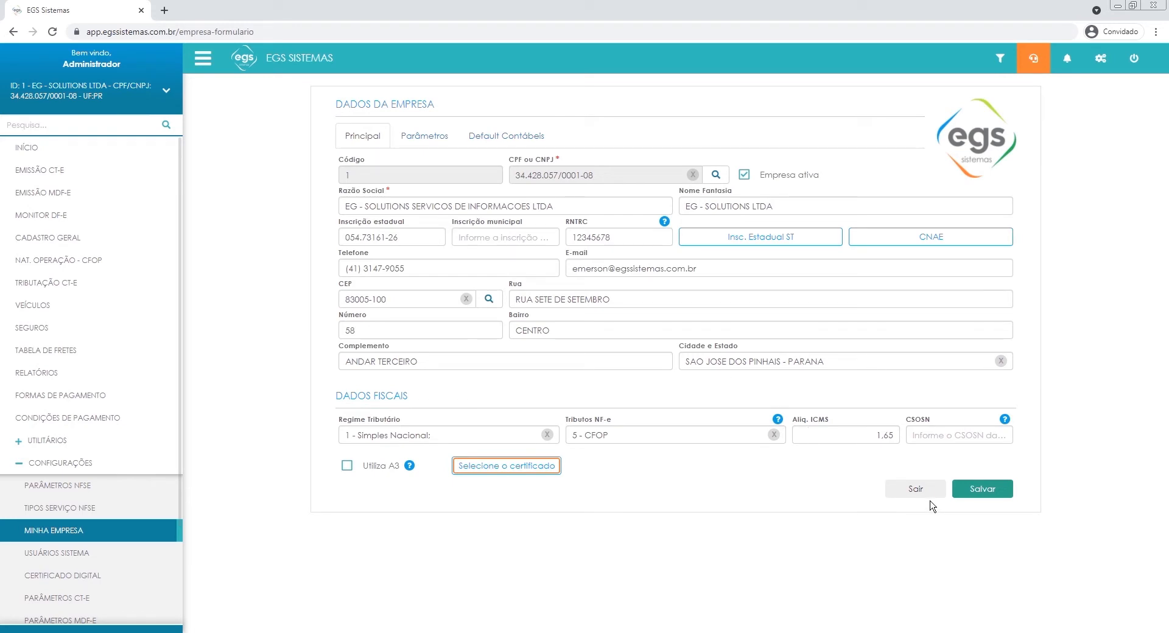
pyautogui.click(914, 490)
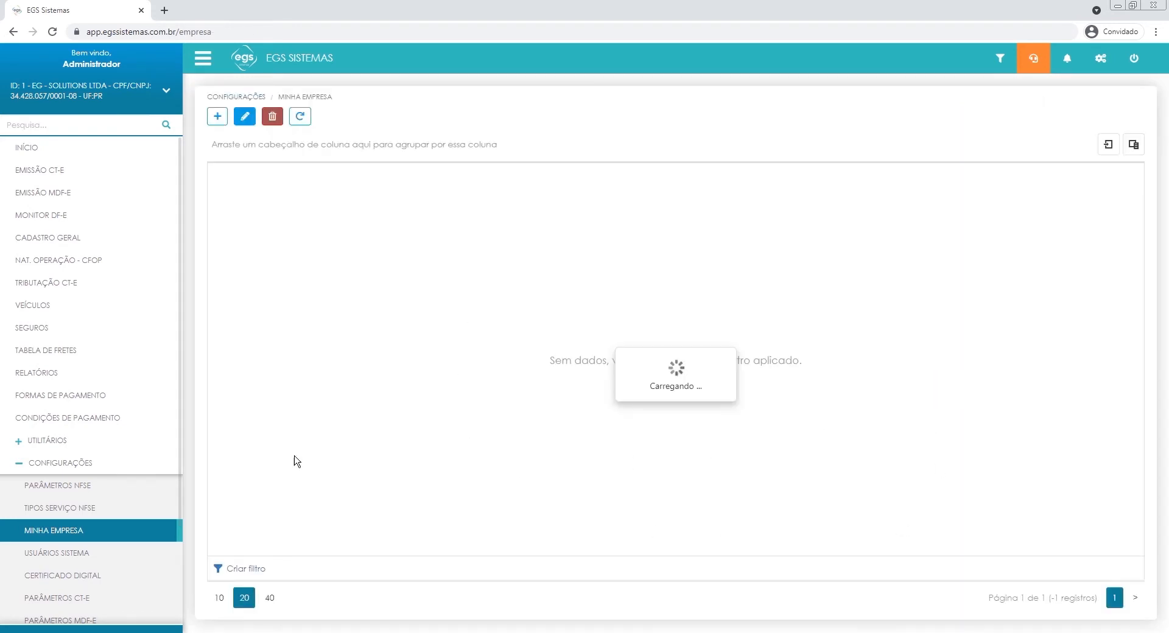
# Open the Certificado Digital settings, dismiss the A3 certificate notice and start adding a certificate.
pyautogui.scroll(-3, 78, 485)
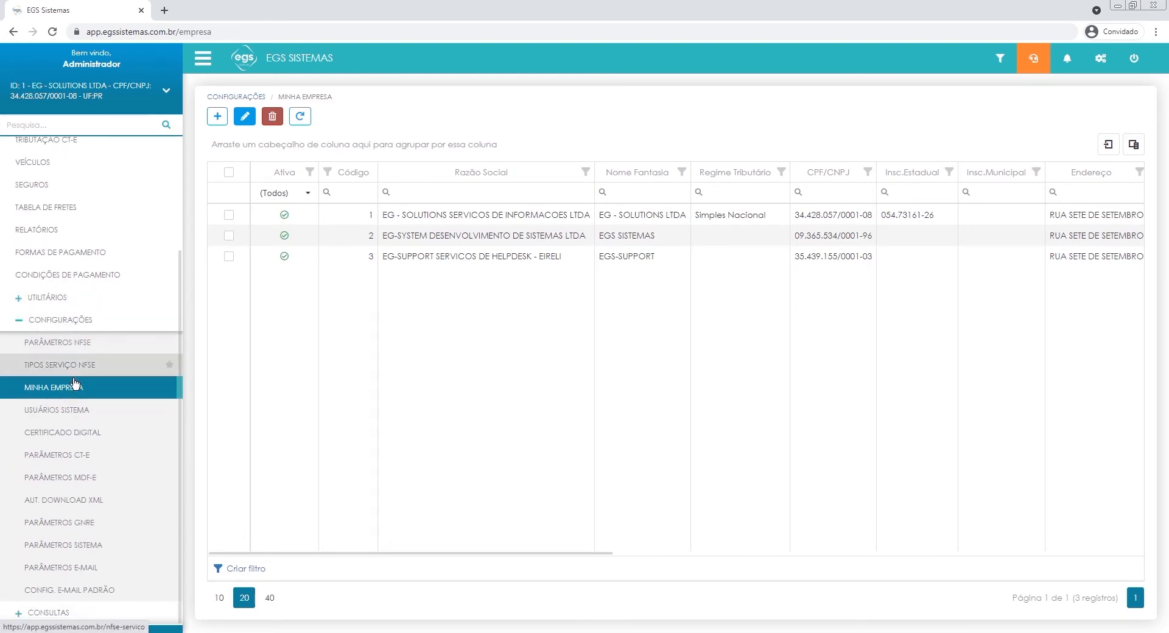
pyautogui.click(47, 433)
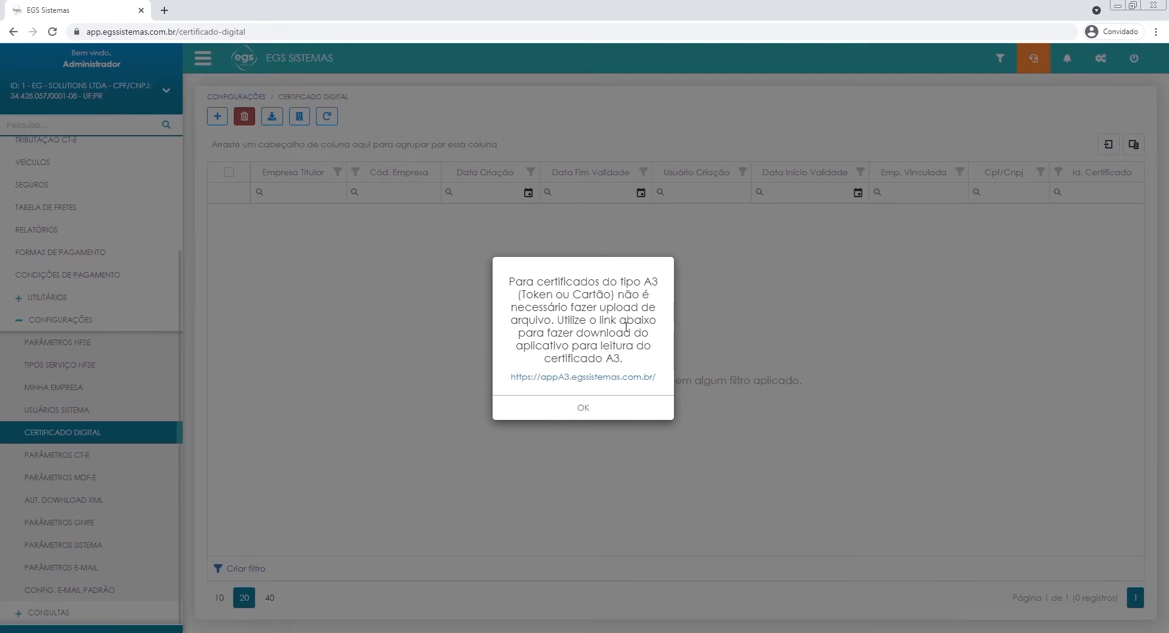
pyautogui.click(557, 405)
pyautogui.click(223, 114)
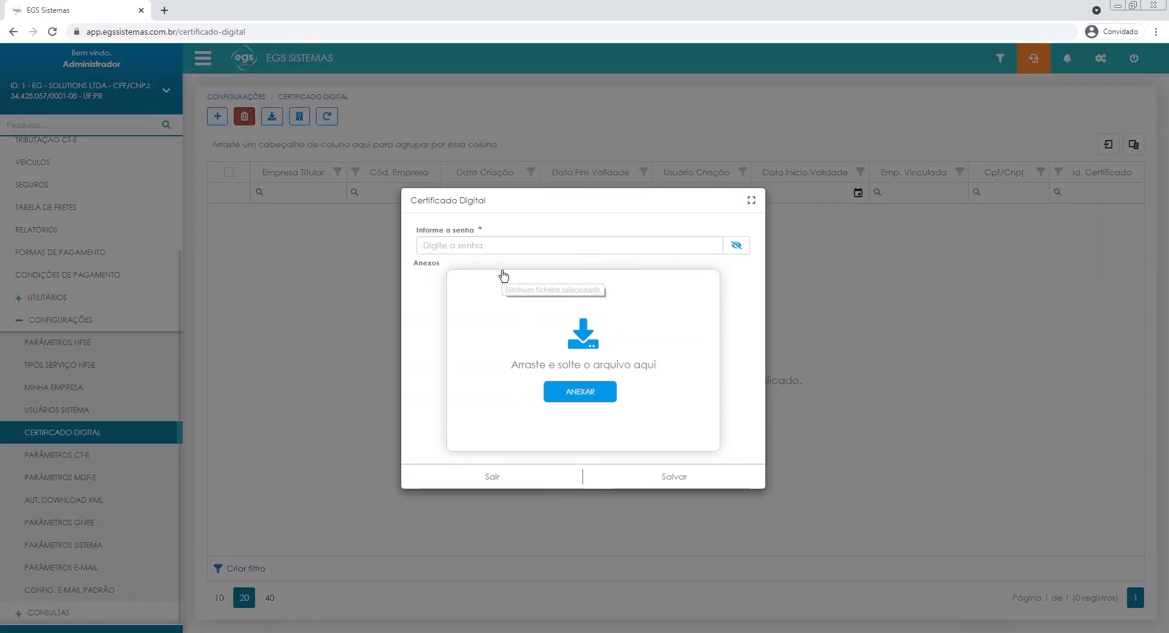
# View the file chooser for attaching a certificate, cancel it and leave the certificate form without saving.
pyautogui.click(588, 393)
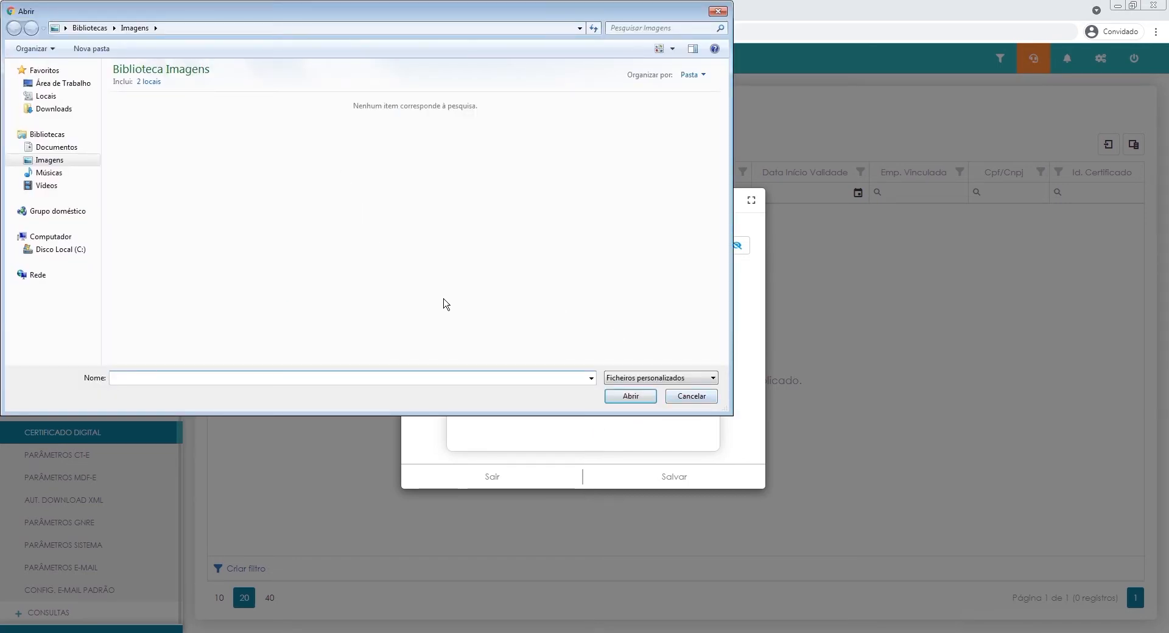
pyautogui.click(691, 396)
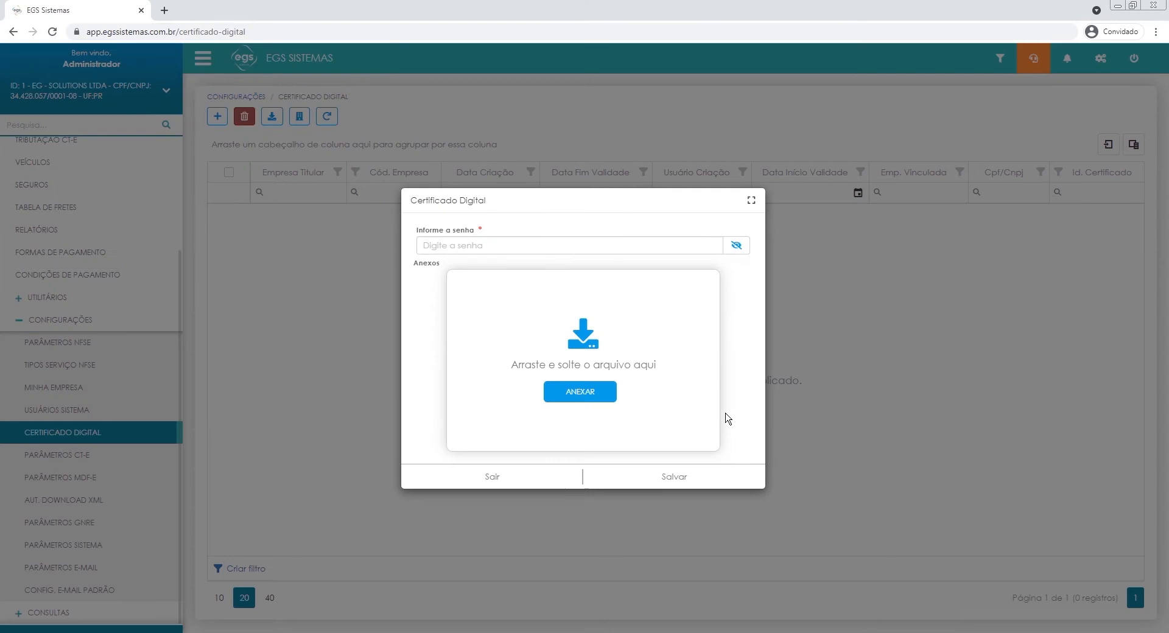
pyautogui.click(700, 420)
pyautogui.click(718, 11)
pyautogui.click(521, 478)
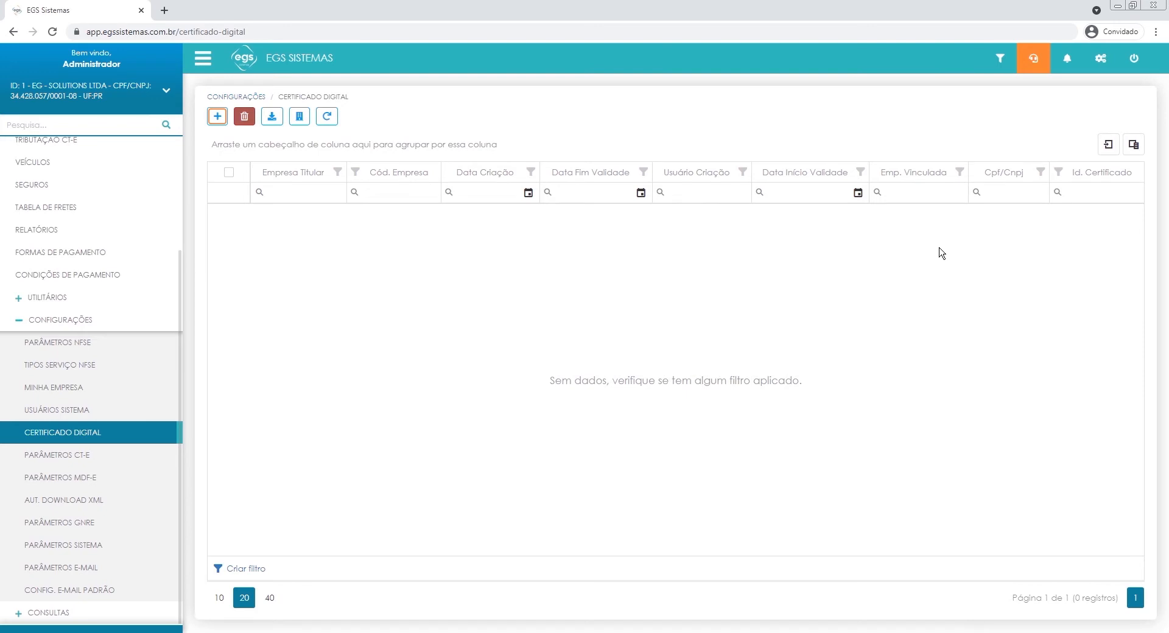
# Collapse the Configurações group and return to the home page.
pyautogui.click(63, 325)
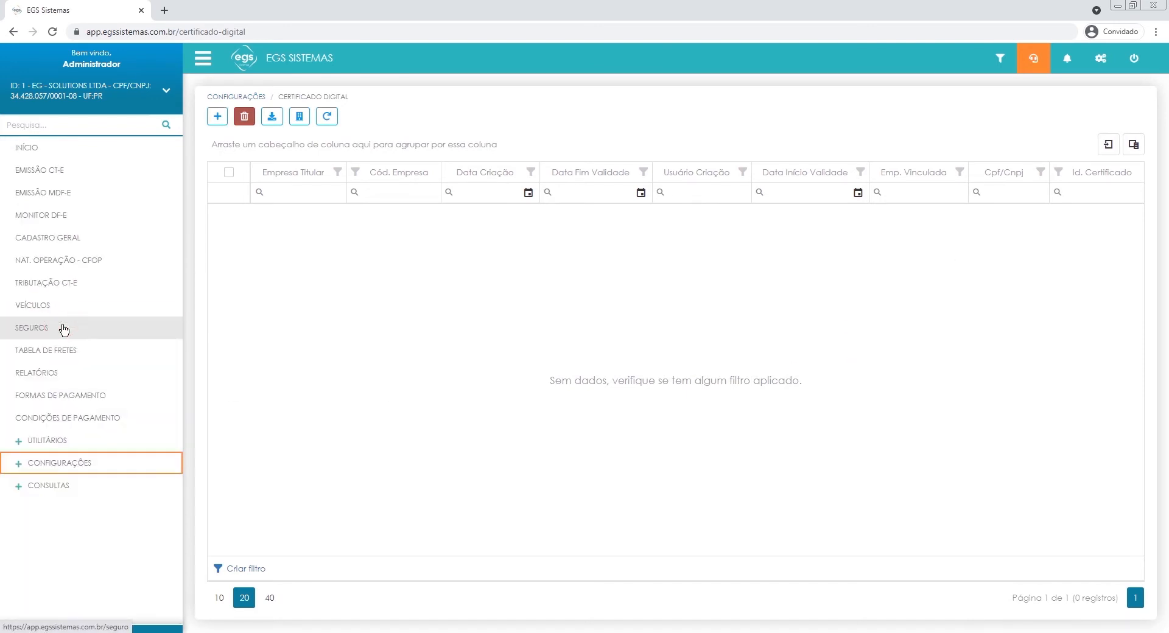
pyautogui.click(58, 149)
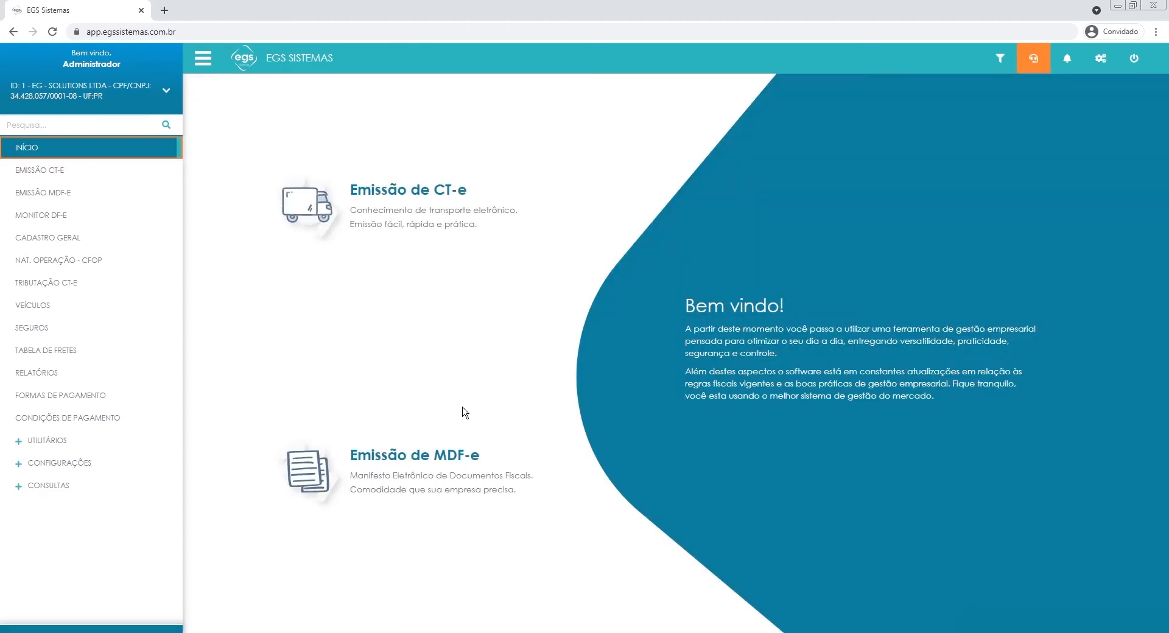
pyautogui.click(418, 300)
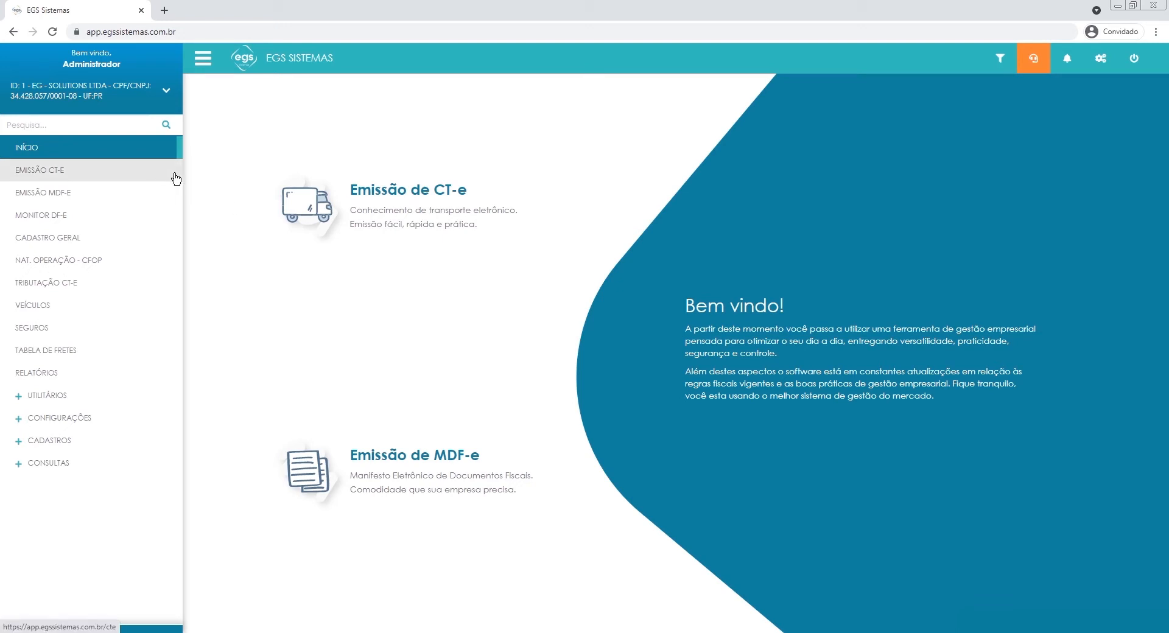
# Search the navigation for "cada", open Cadastro Geral and start a new record.
pyautogui.click(114, 124)
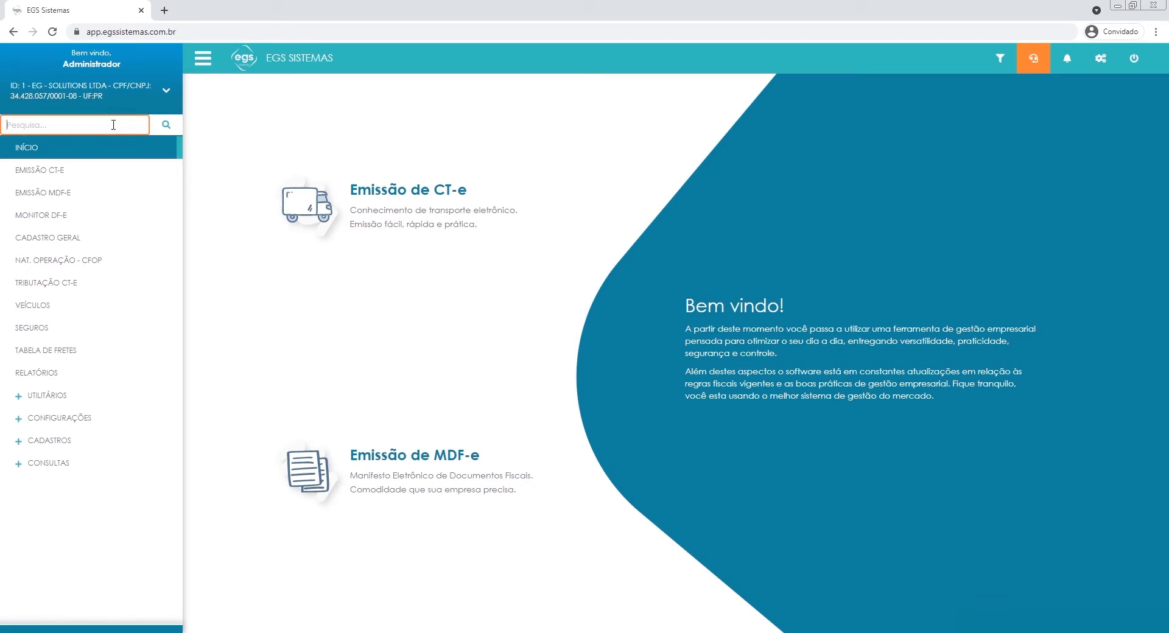
pyautogui.write('cada')
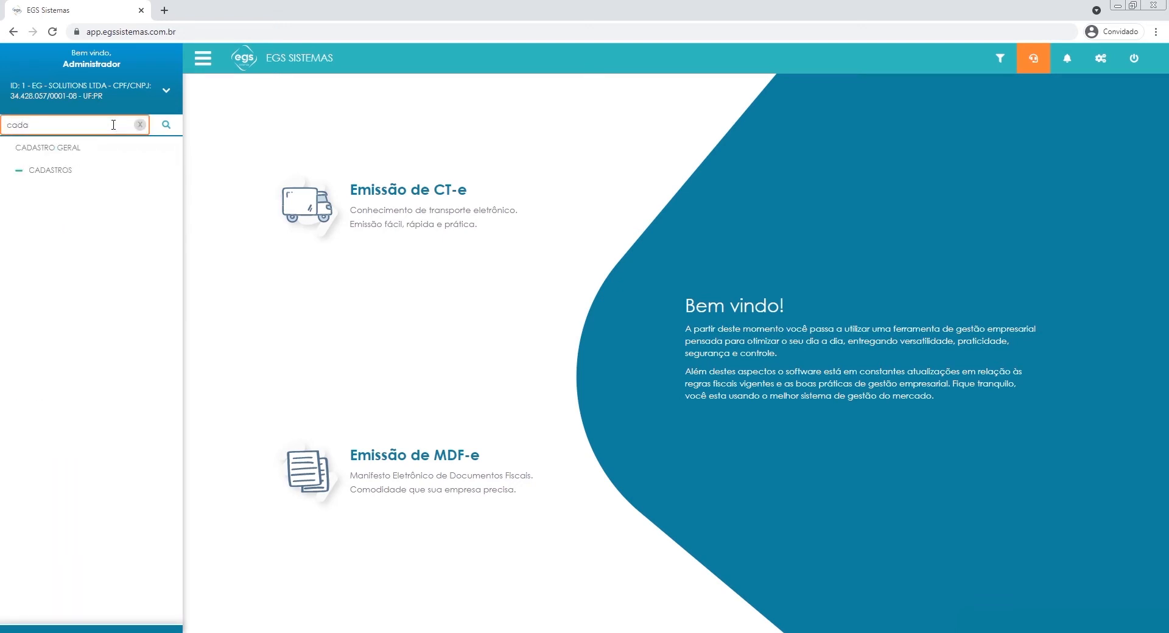
pyautogui.click(72, 156)
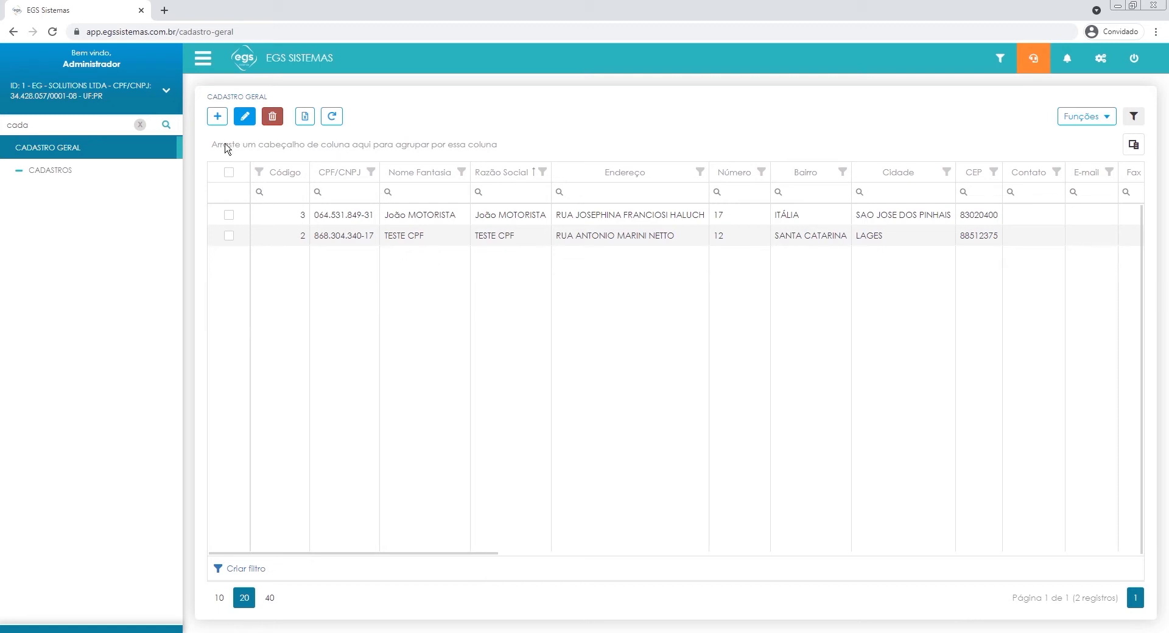
pyautogui.click(214, 118)
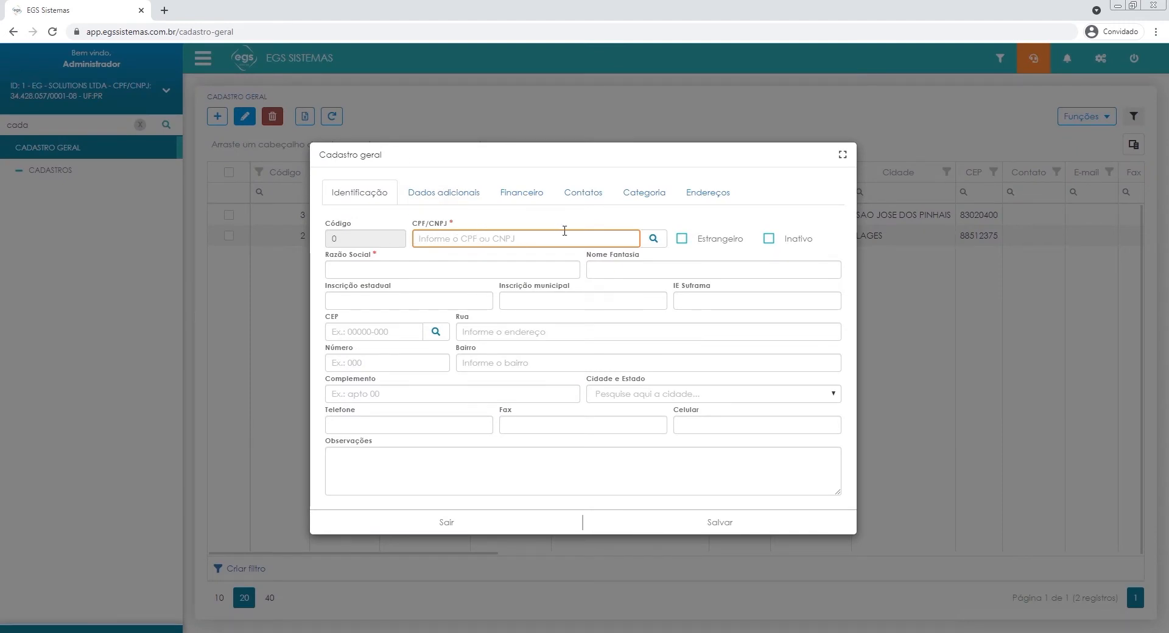
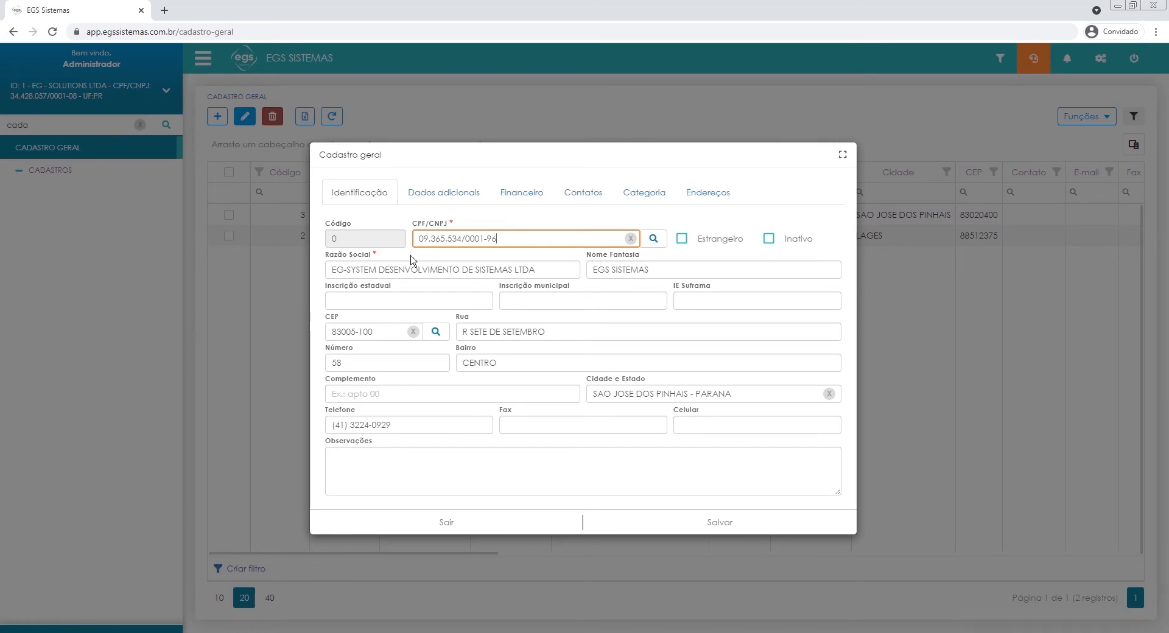
# Enter the company's CNPJ in the new general record to fill in its registration data.
pyautogui.click(501, 254)
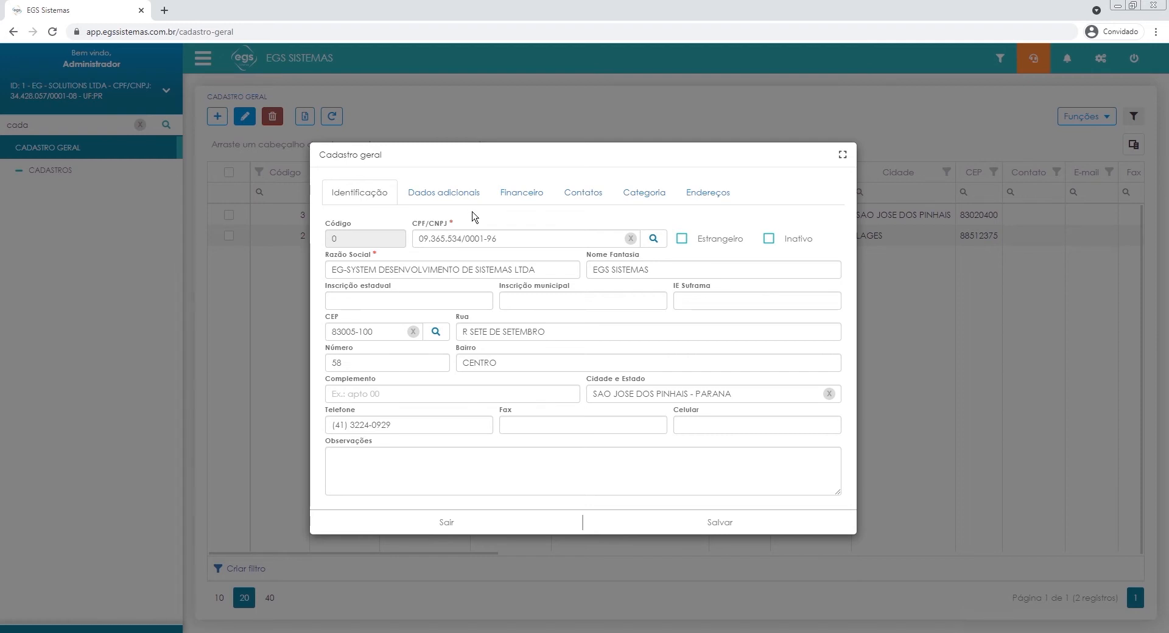
# Review the company record's Dados adicionais, Financeiro, Contatos, Categoria and Endereços sections and save the record.
pyautogui.click(434, 197)
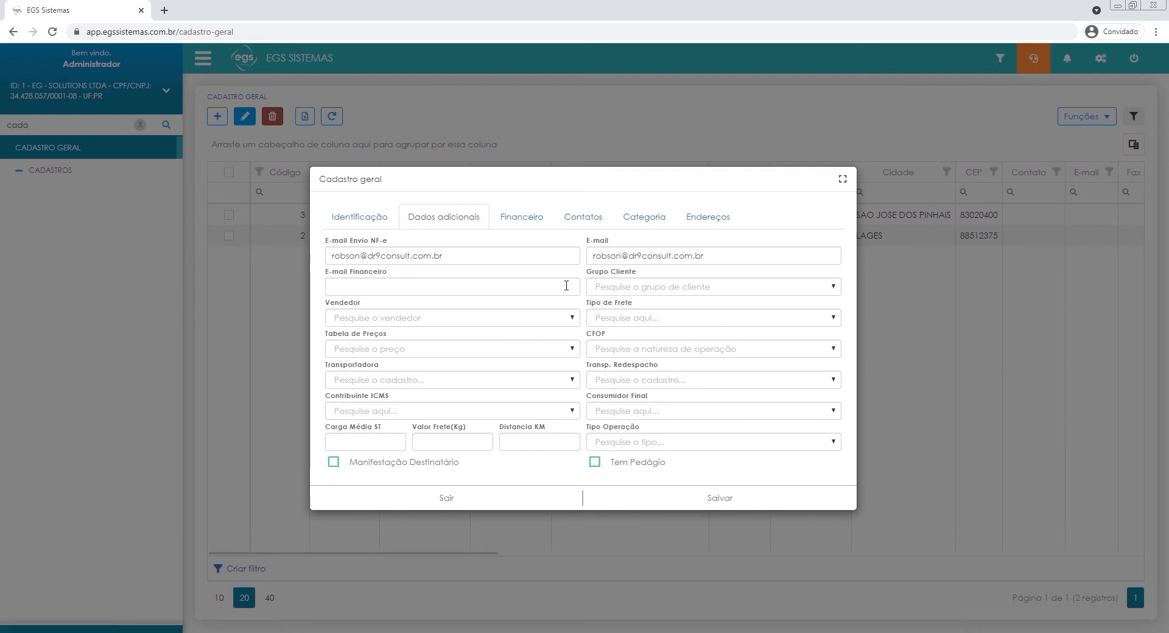
pyautogui.click(540, 214)
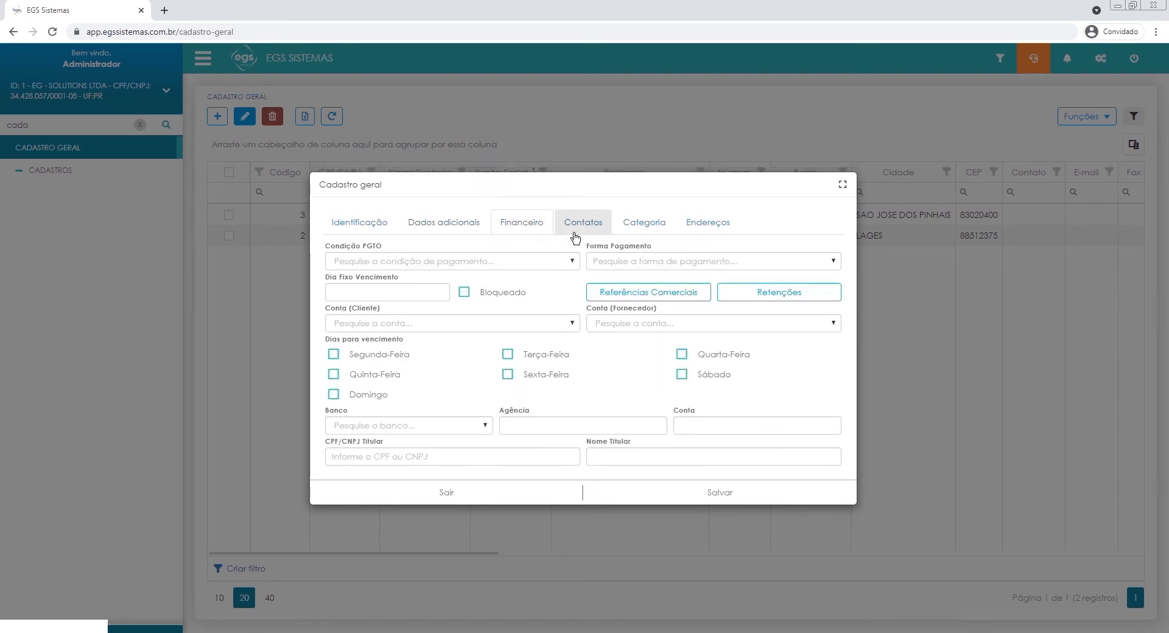
pyautogui.click(600, 225)
pyautogui.click(622, 239)
pyautogui.click(683, 229)
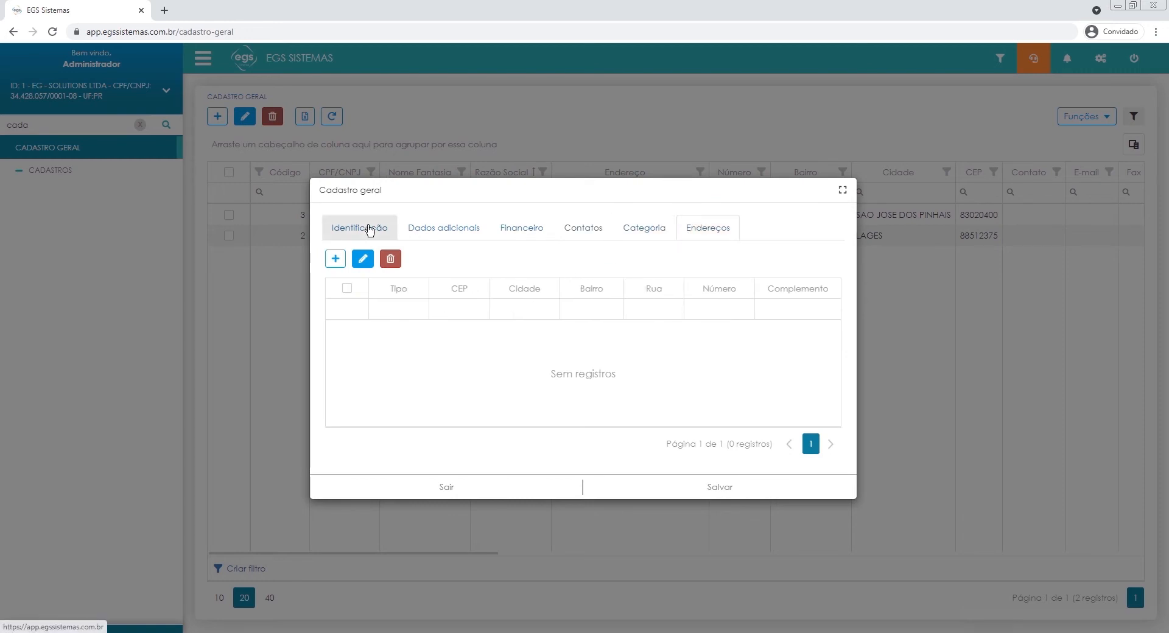
pyautogui.click(369, 229)
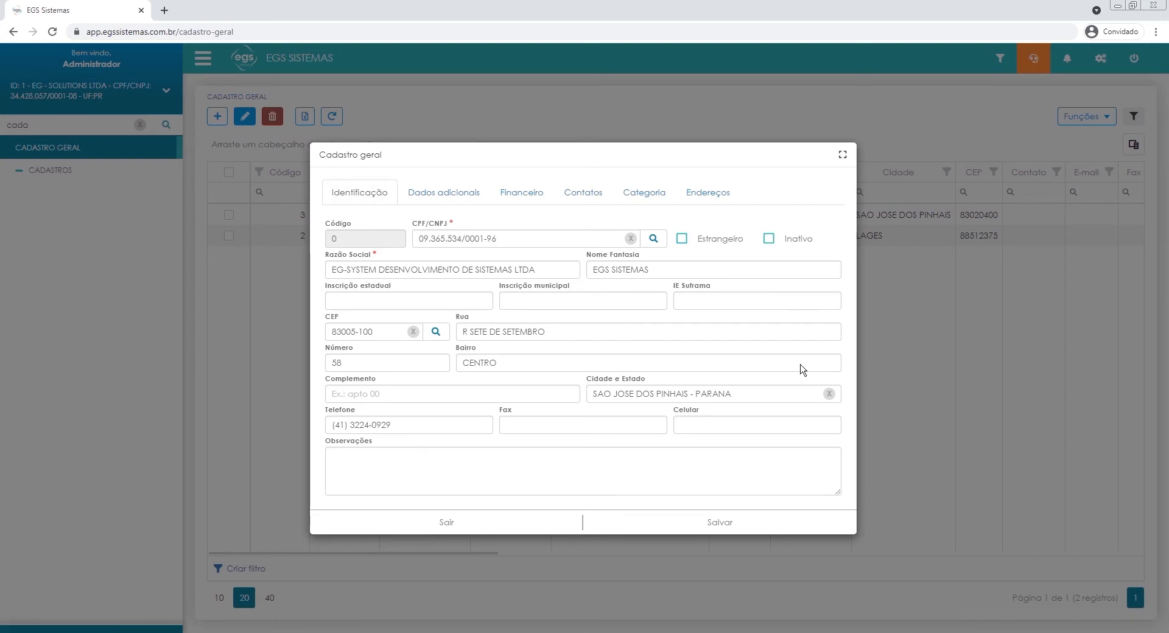
pyautogui.click(729, 521)
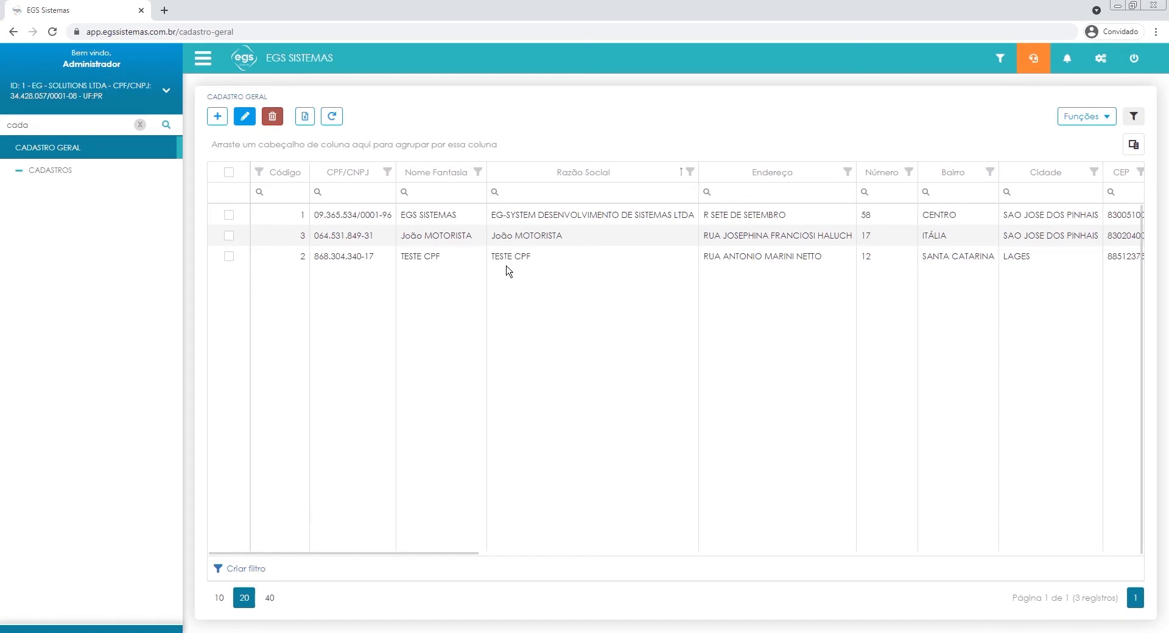
# Open the driver's record, code 3, for editing and inspect its CPF/CNPJ field.
pyautogui.click(227, 237)
pyautogui.click(250, 118)
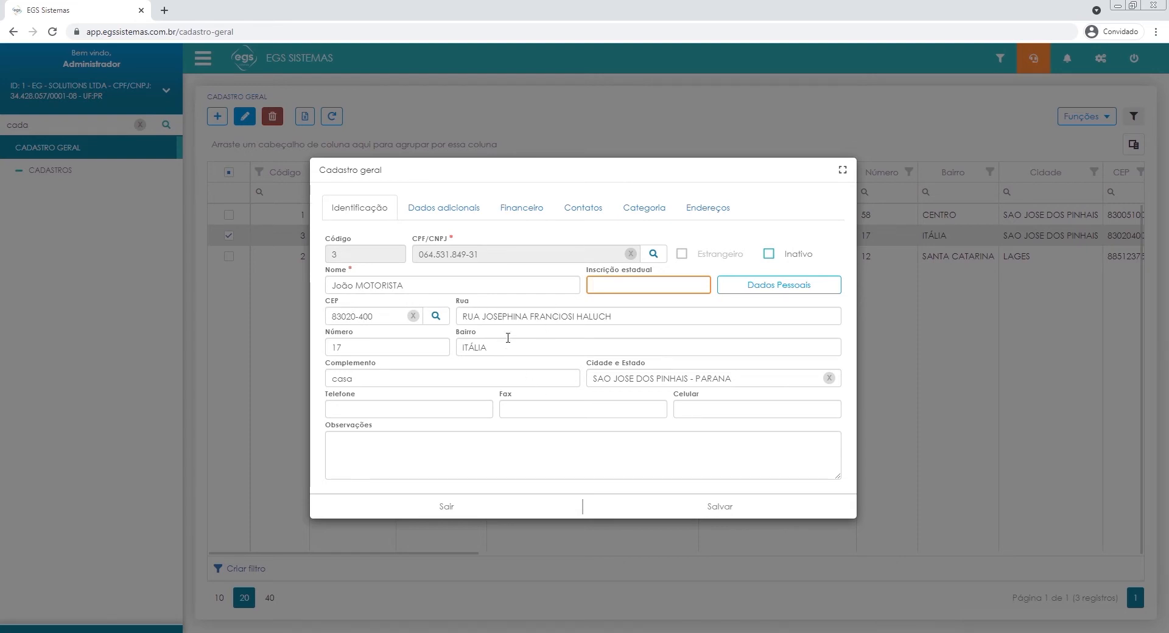
pyautogui.doubleClick(448, 259)
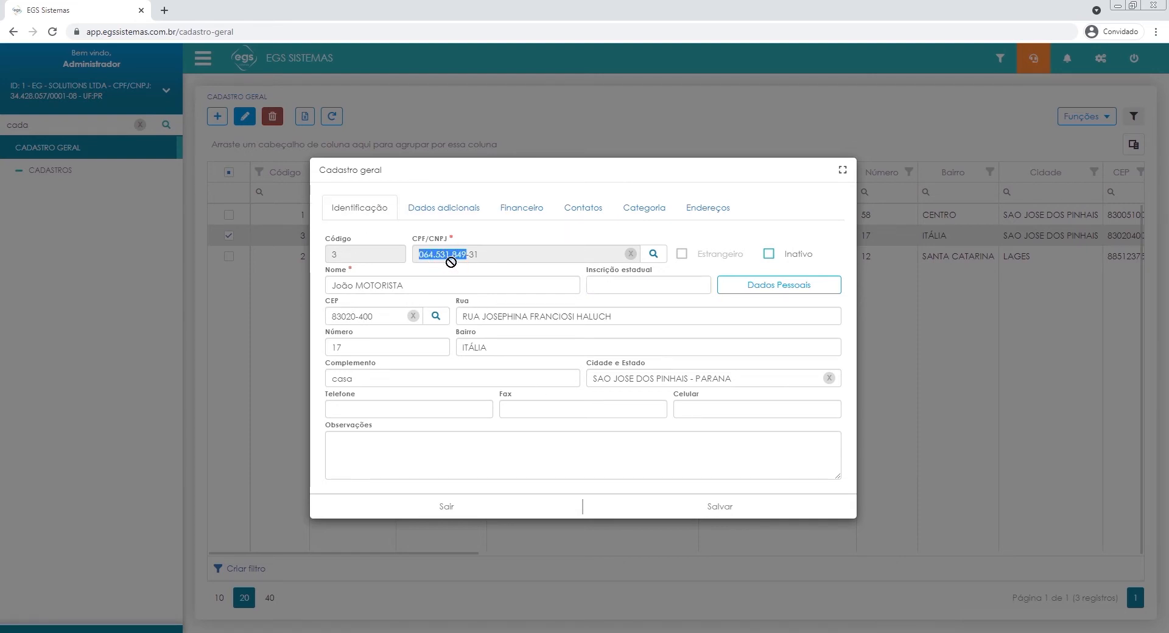
pyautogui.click(458, 254)
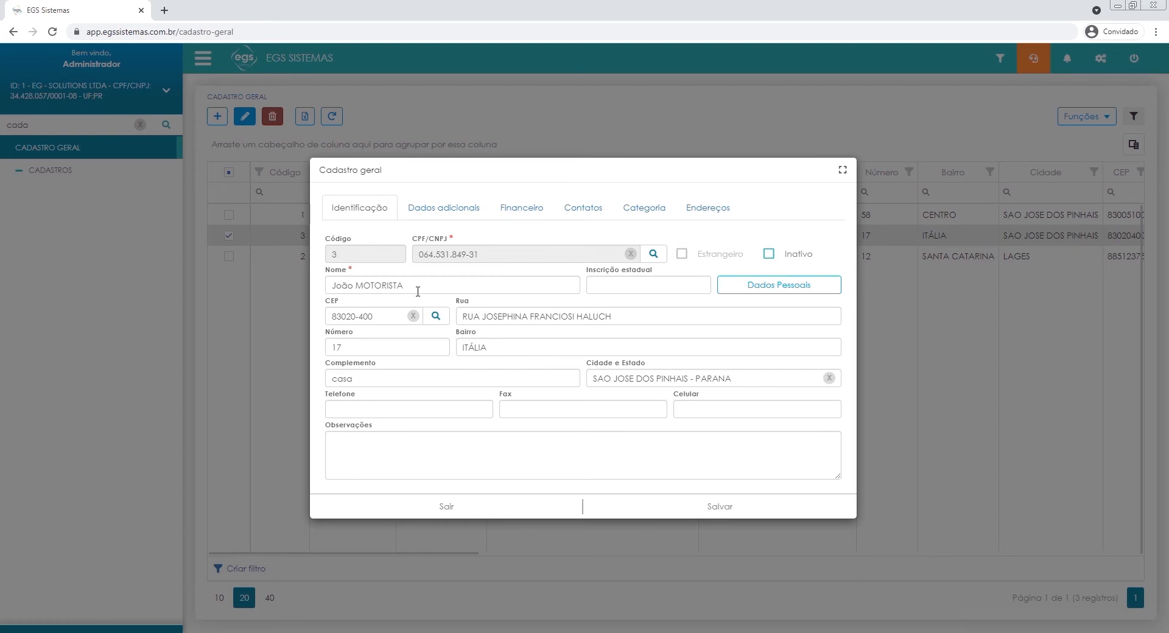
# Review the driver record's additional data, financial, contact, category and address sections, return to Identificação and save it.
pyautogui.click(444, 208)
pyautogui.click(522, 209)
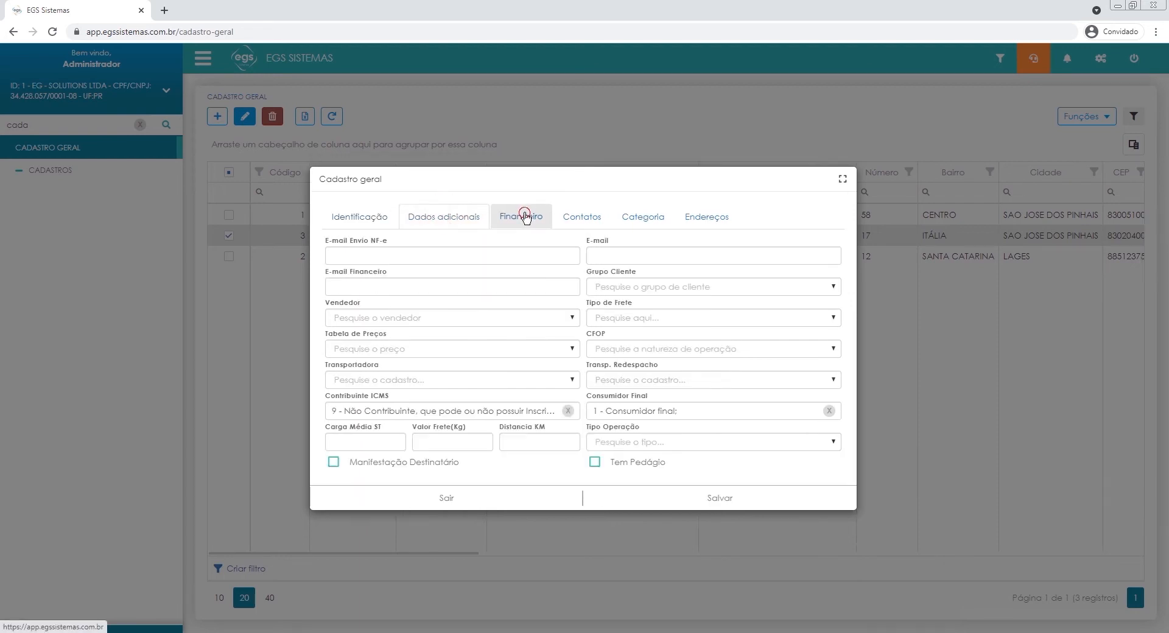
pyautogui.click(575, 224)
pyautogui.click(644, 225)
pyautogui.click(727, 228)
pyautogui.click(659, 236)
pyautogui.click(583, 232)
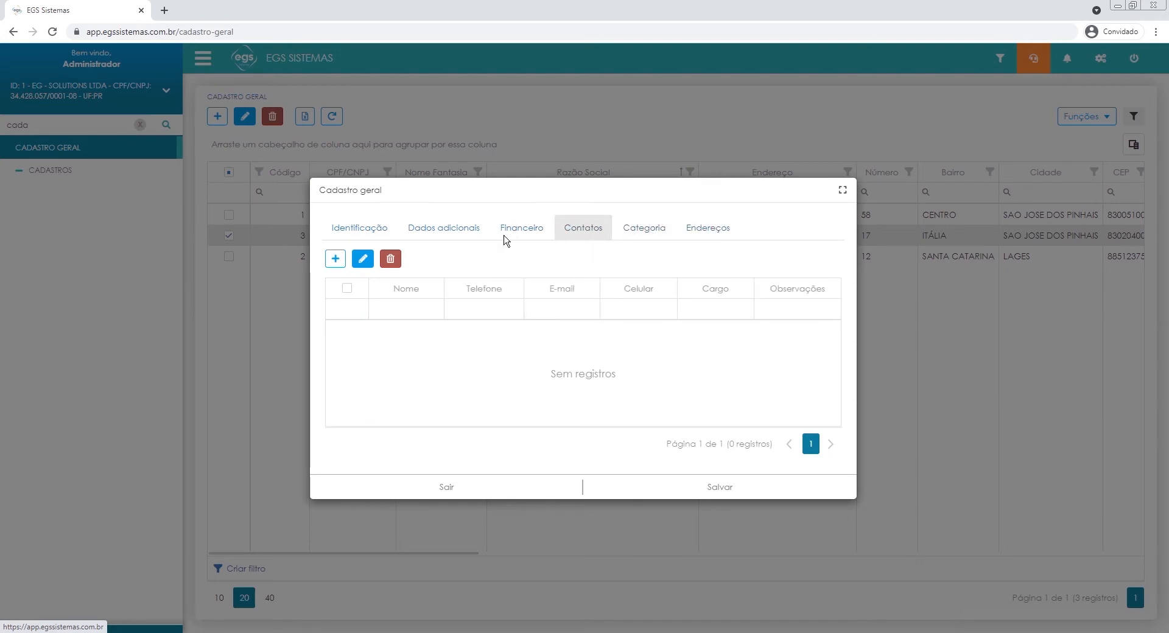
pyautogui.click(356, 235)
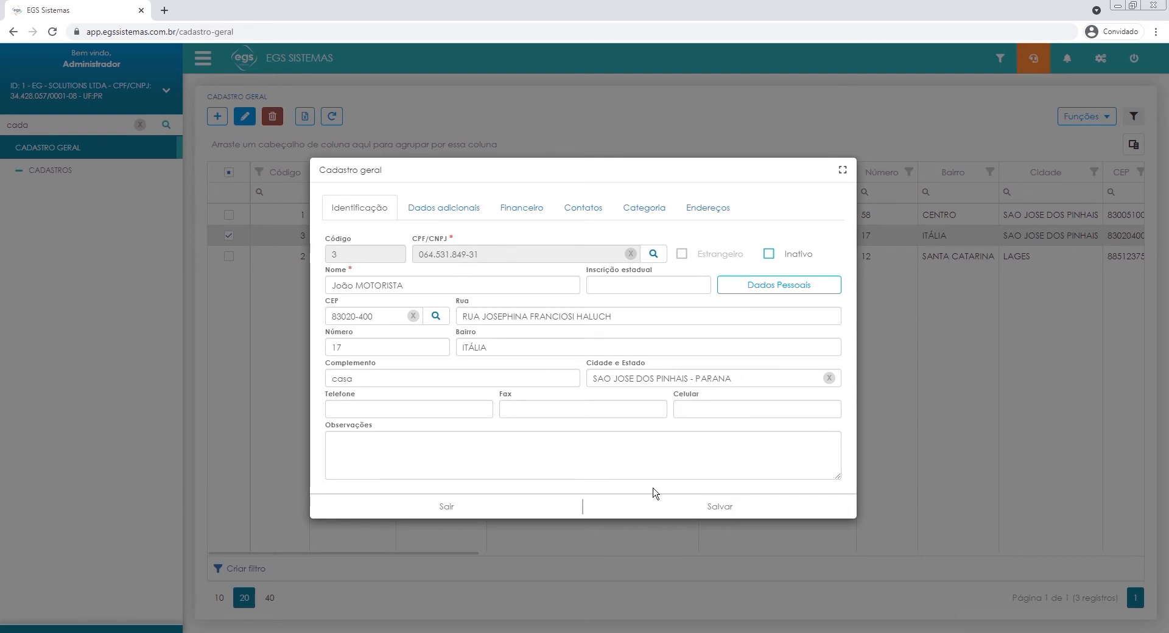
pyautogui.click(656, 509)
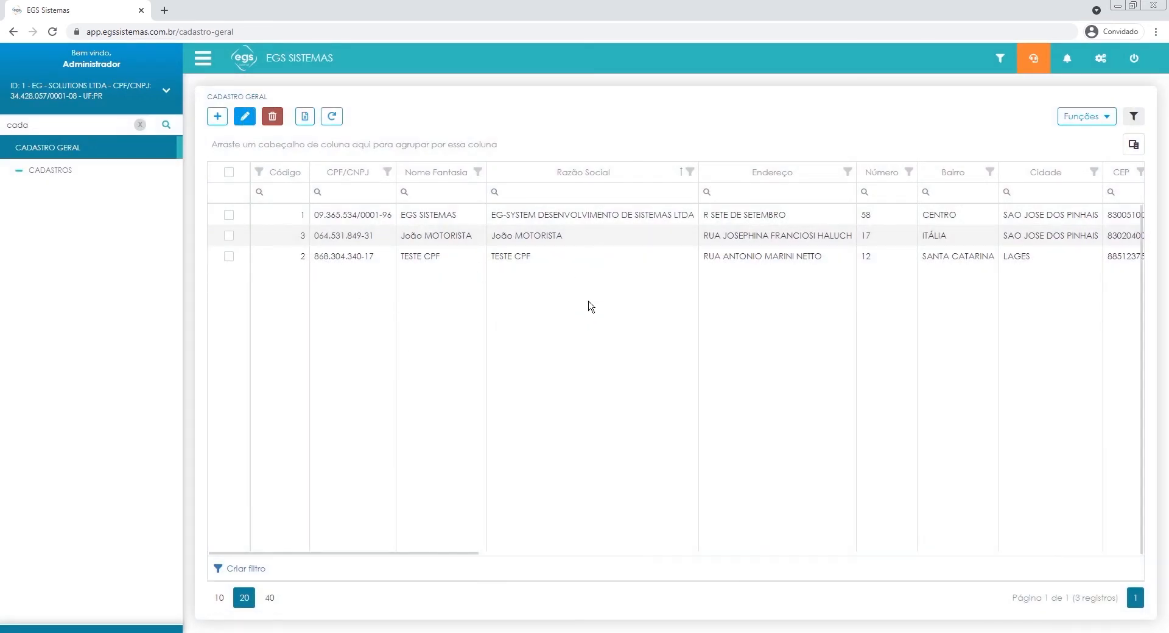
pyautogui.moveTo(516, 235); pyautogui.dragTo(566, 240)
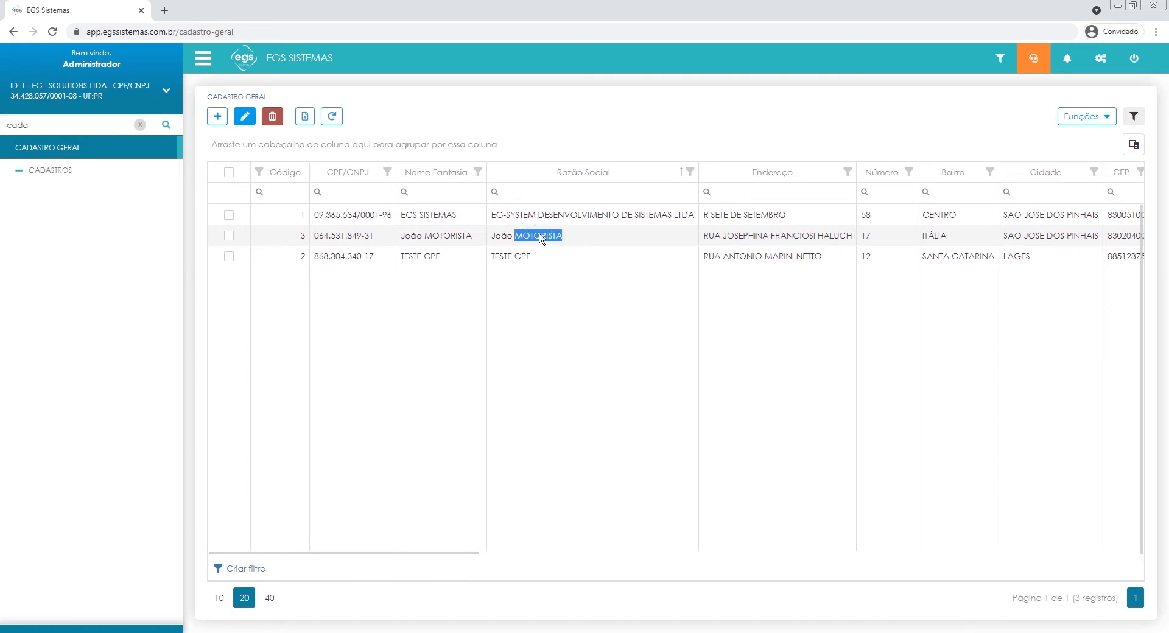
pyautogui.click(550, 315)
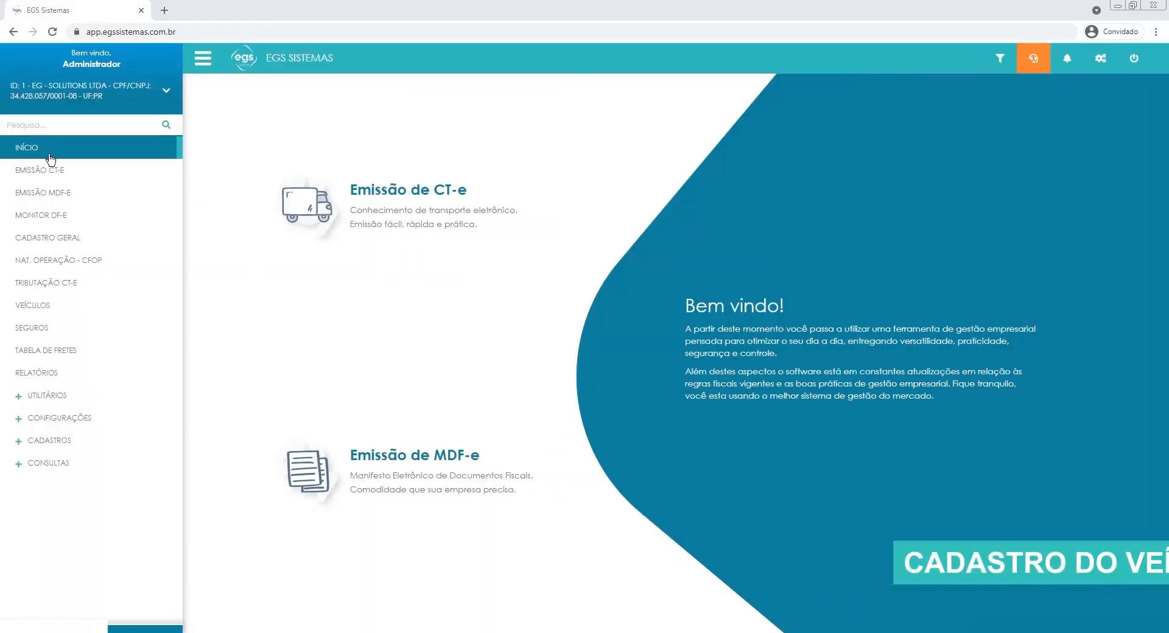
# Search the navigation for "veicu", open Veículos and start a new vehicle record.
pyautogui.click(27, 123)
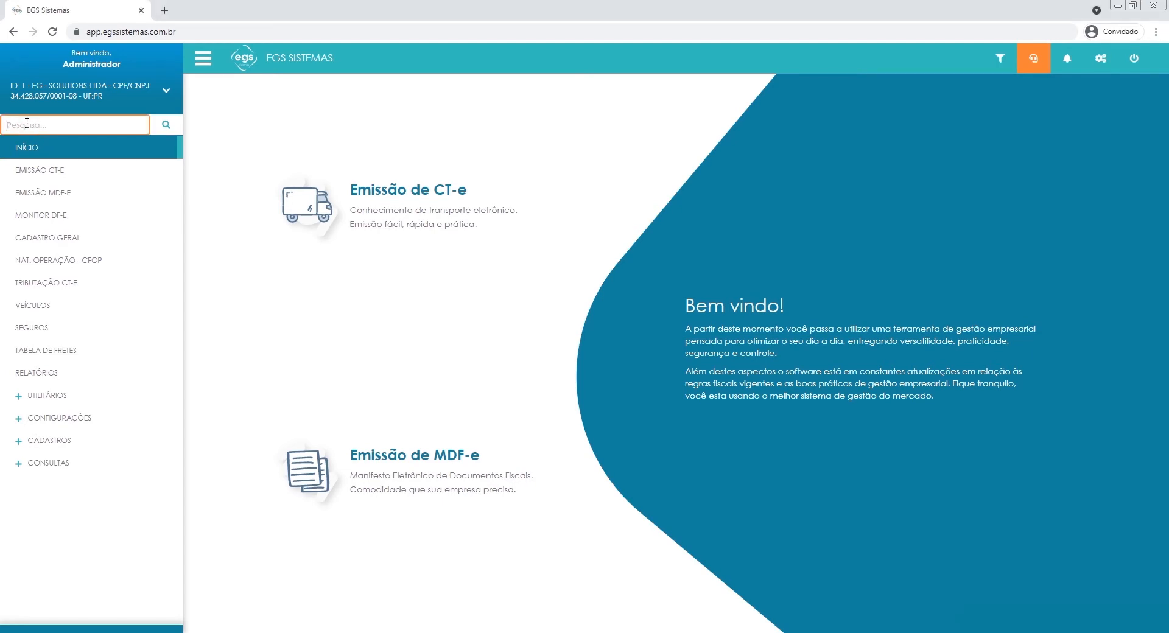
pyautogui.write('veicu')
pyautogui.click(19, 149)
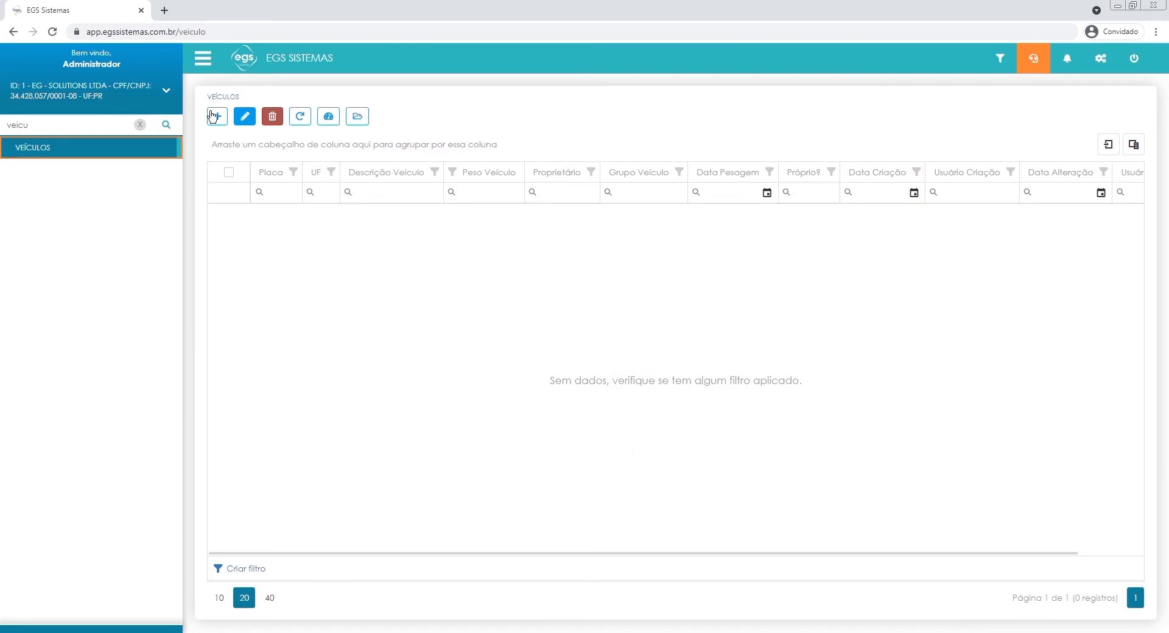
pyautogui.click(211, 120)
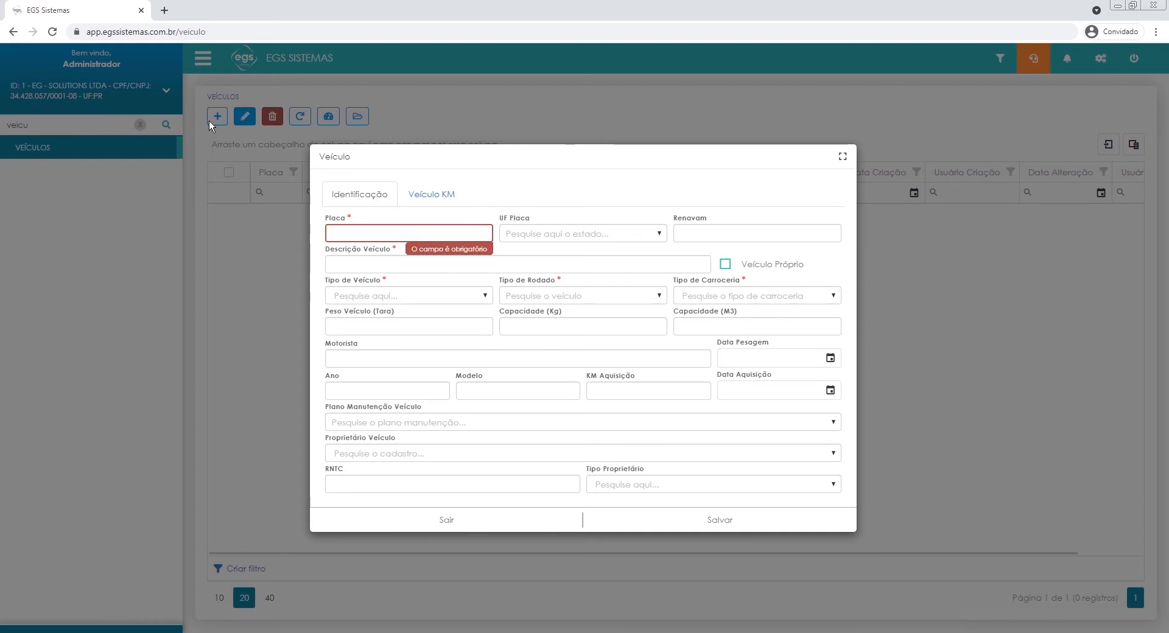
# Enter plate ABC-1234, choose PR - PARANA as the plate's state and fill in the vehicle's Renavam number.
pyautogui.write('ABC')
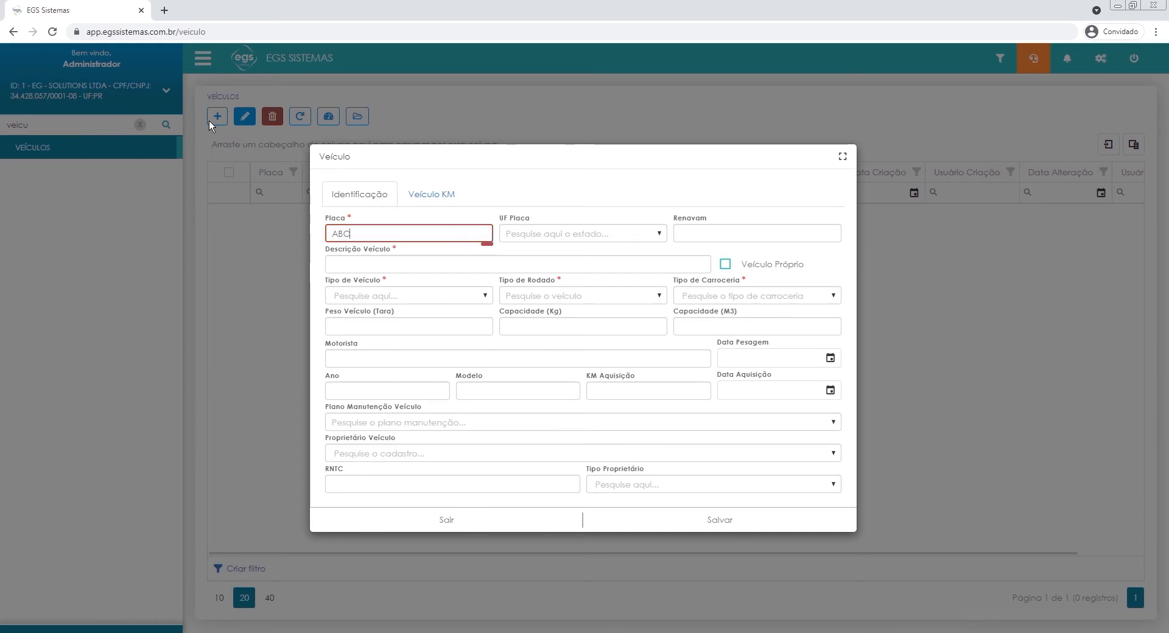
pyautogui.write('-1234')
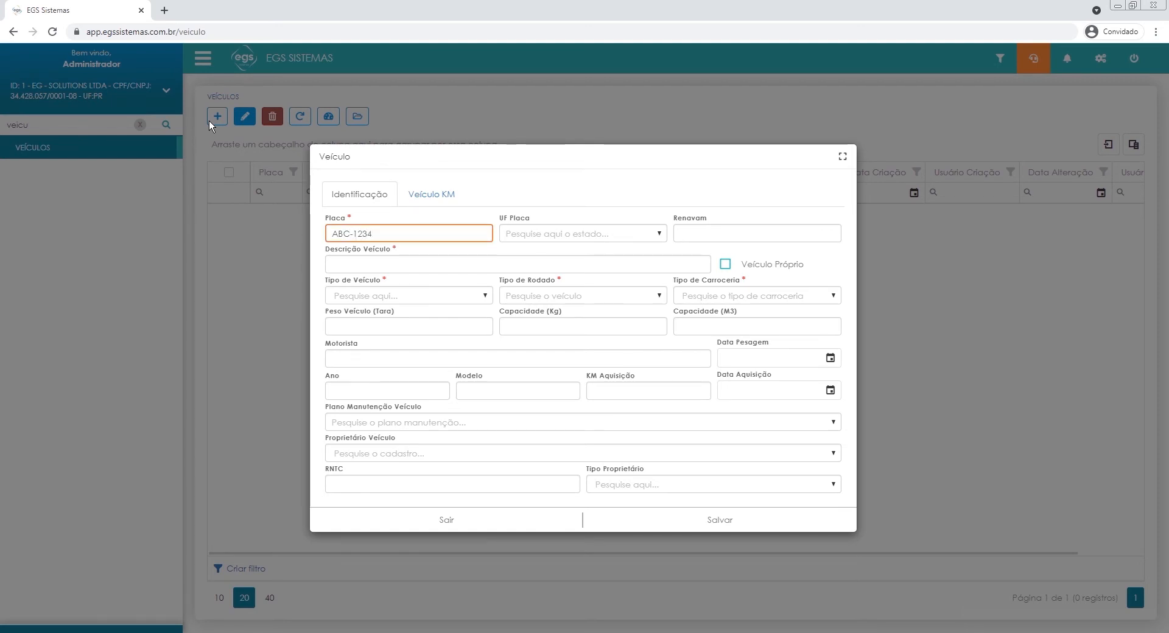
pyautogui.press('Tab')
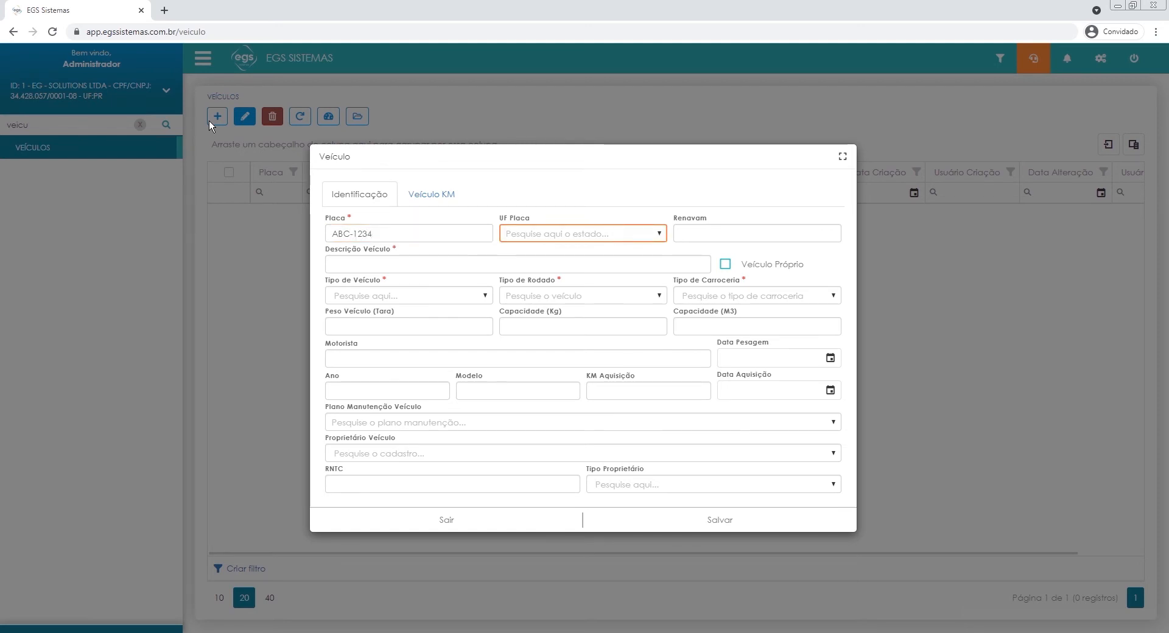
pyautogui.write('PARA')
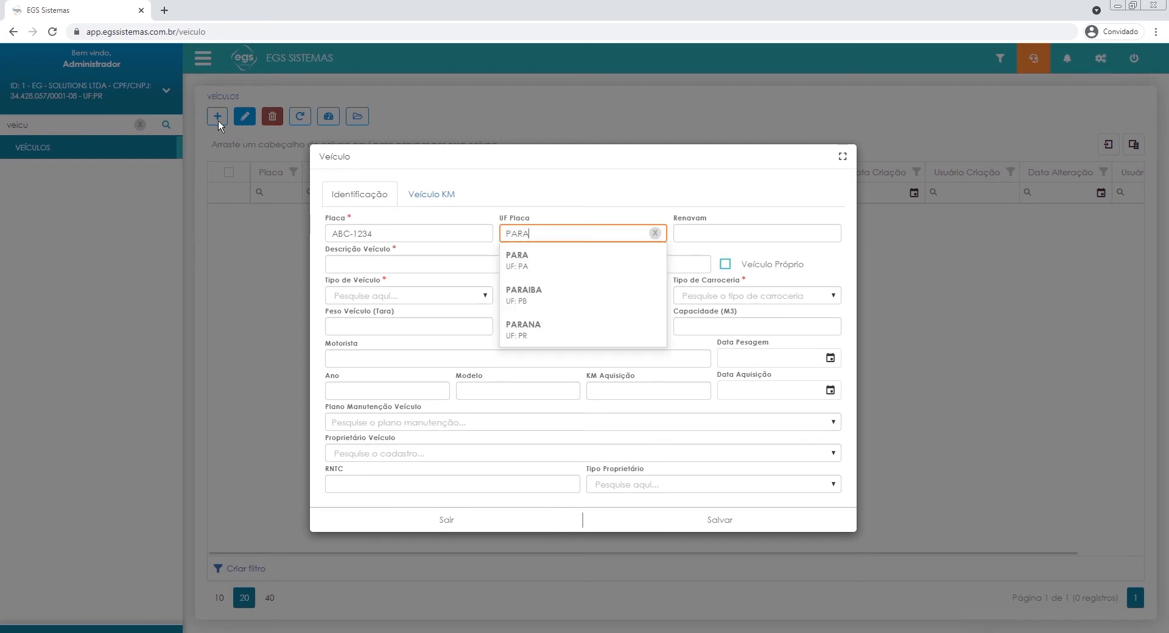
pyautogui.click(517, 332)
pyautogui.click(699, 231)
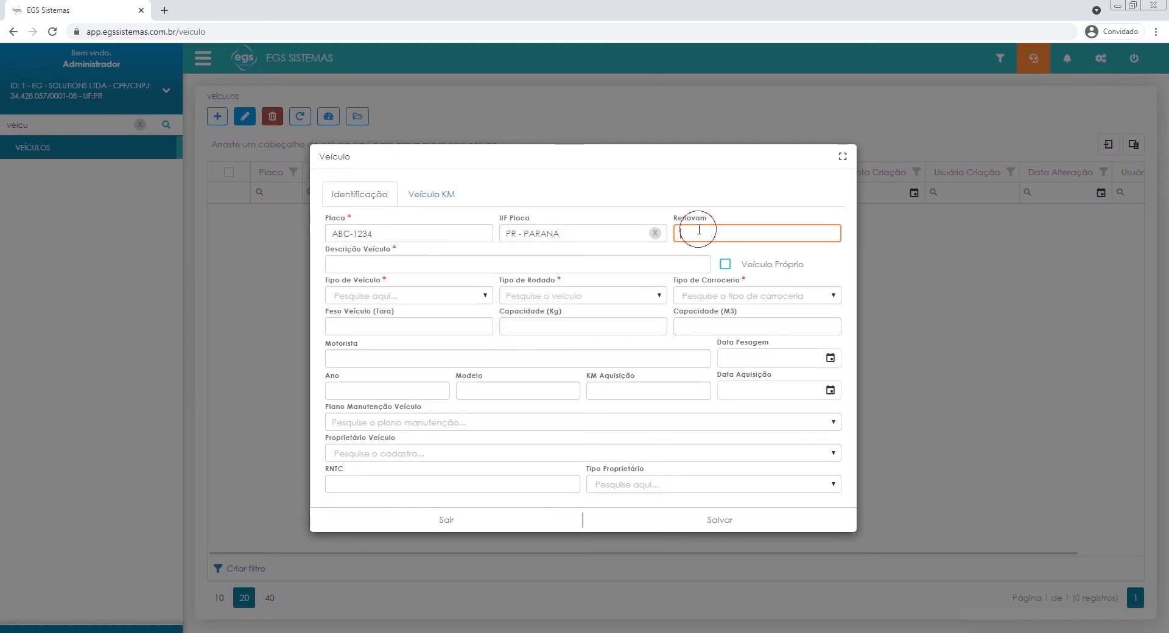
pyautogui.write('123456789')
# Set the vehicle description to "UTILITÁRIO 2020", check the effect of Veículo Próprio and leave it unticked.
pyautogui.click(549, 265)
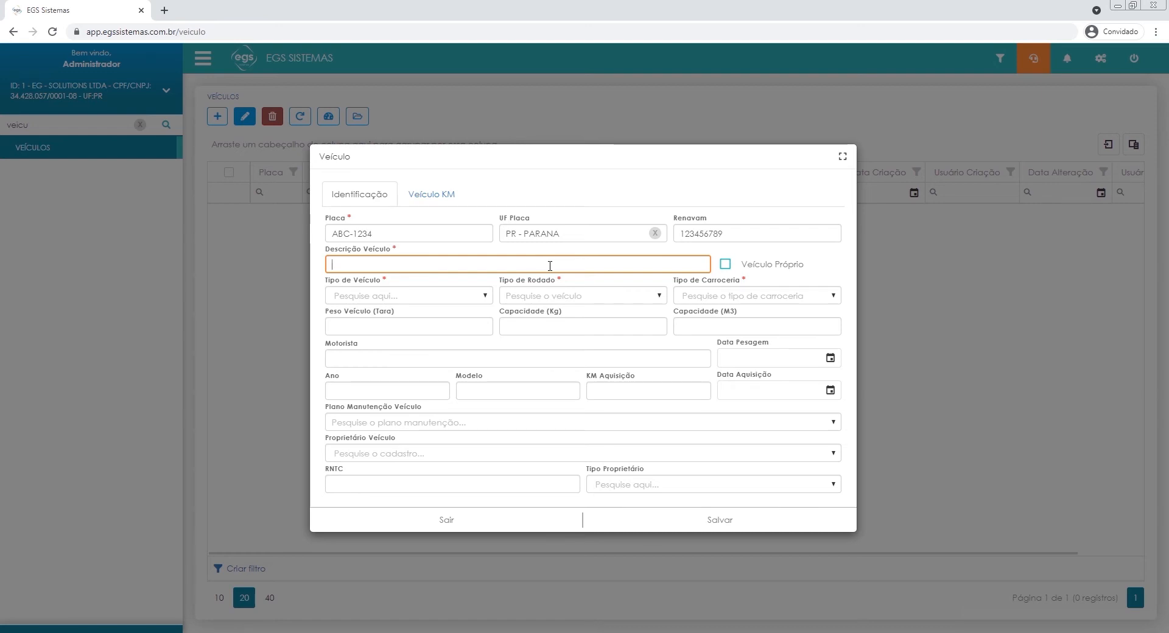
pyautogui.write('UTILITÁRIO 2020')
pyautogui.click(725, 264)
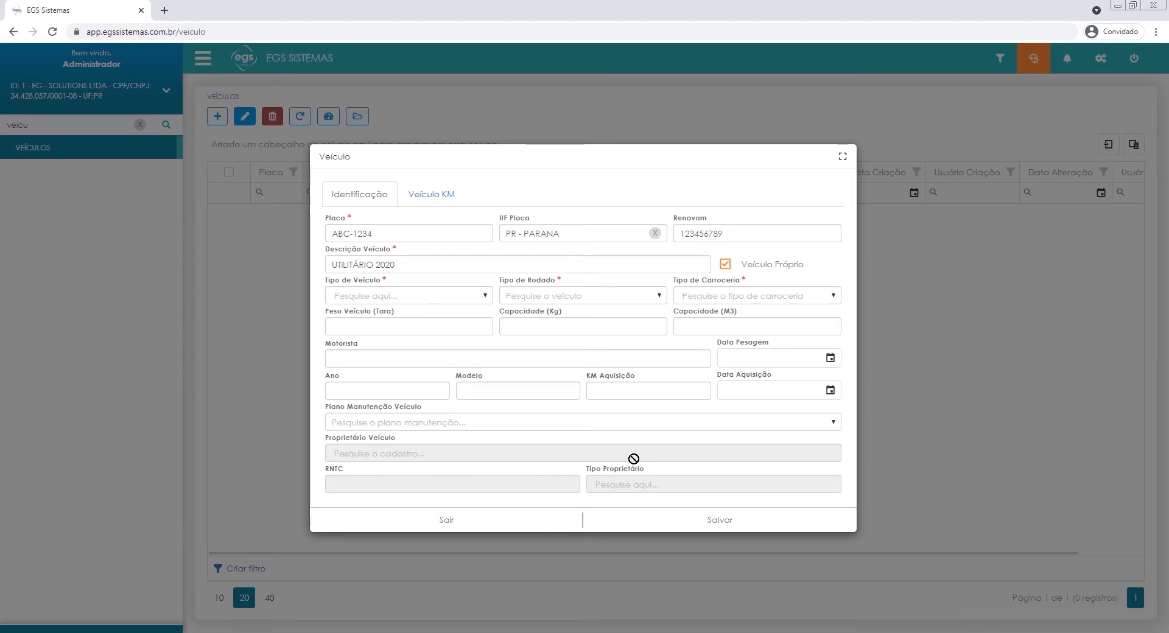
pyautogui.click(725, 264)
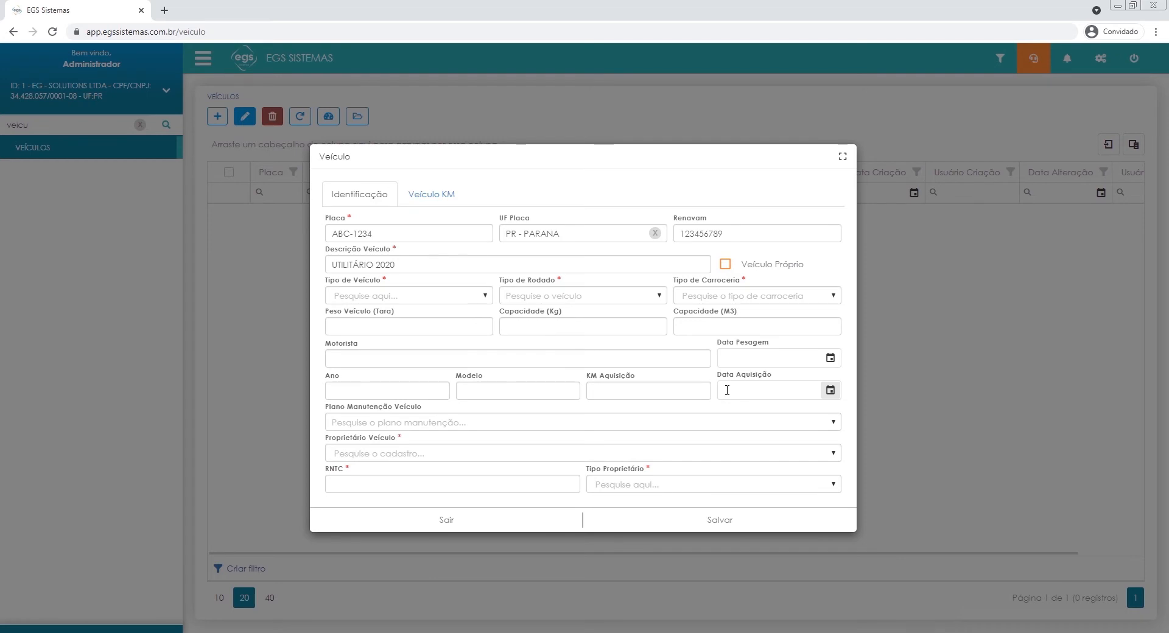
# Set the vehicle type to Tração, the wheel type to 05 - Utilitário and the body type to 02 - Fechada/Baú.
pyautogui.click(343, 298)
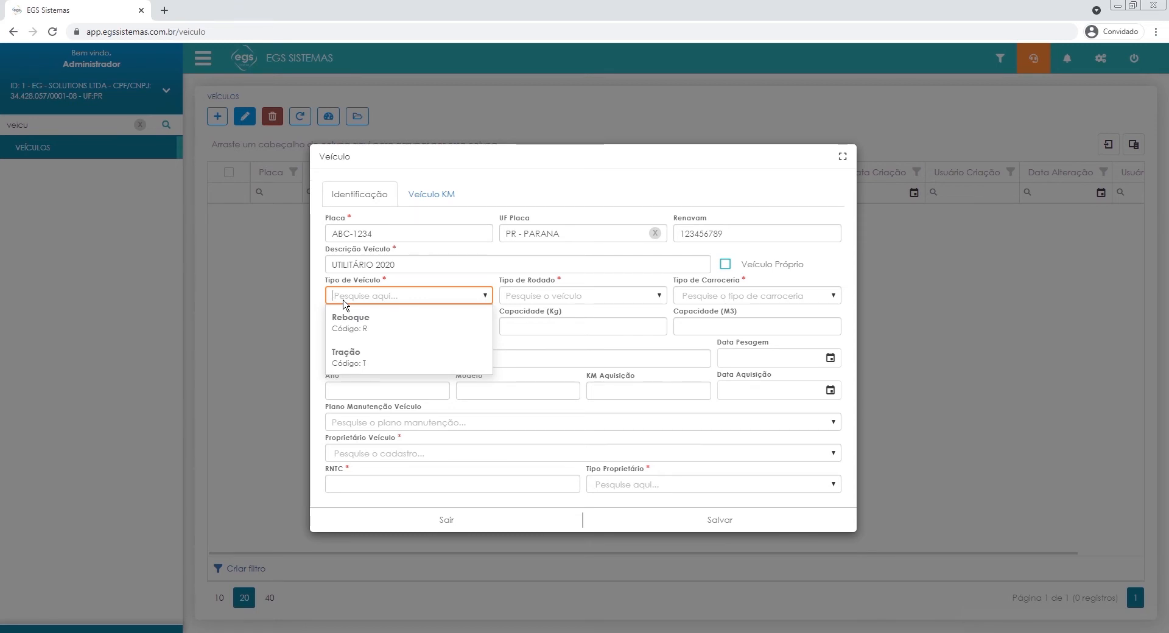
pyautogui.click(357, 361)
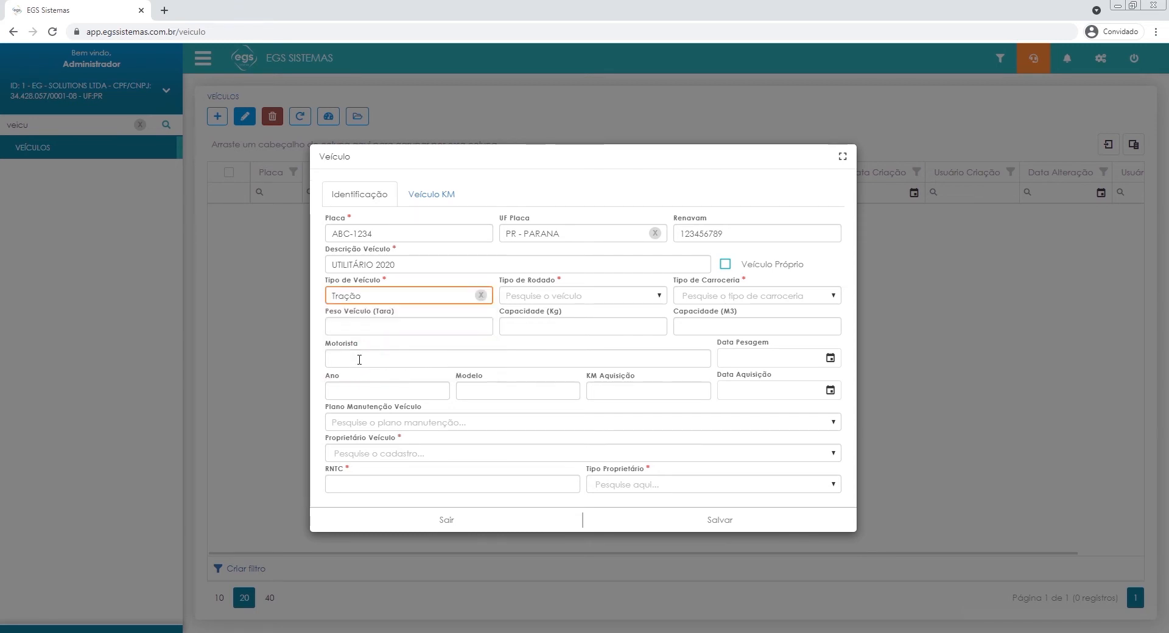
pyautogui.click(627, 296)
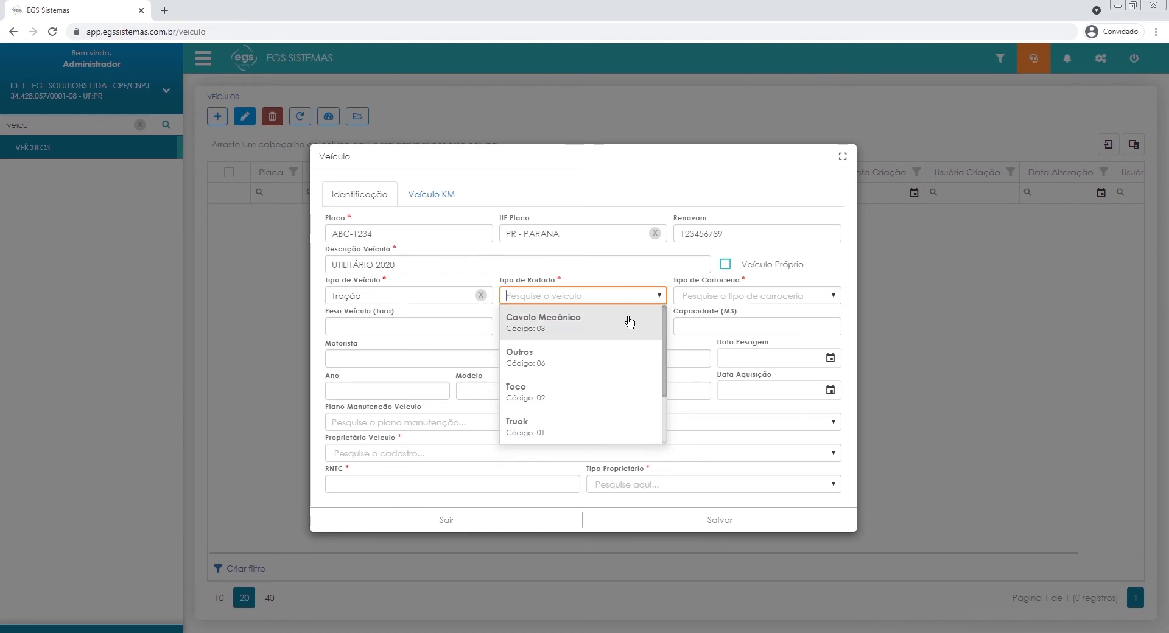
pyautogui.scroll(-2, 595, 432)
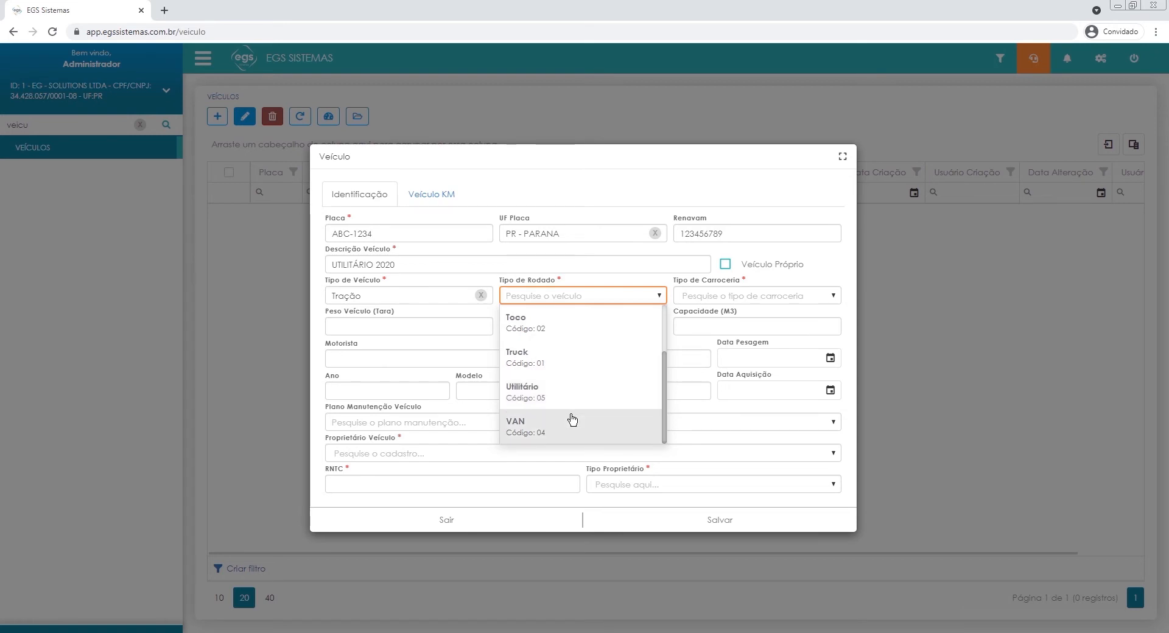
pyautogui.click(569, 396)
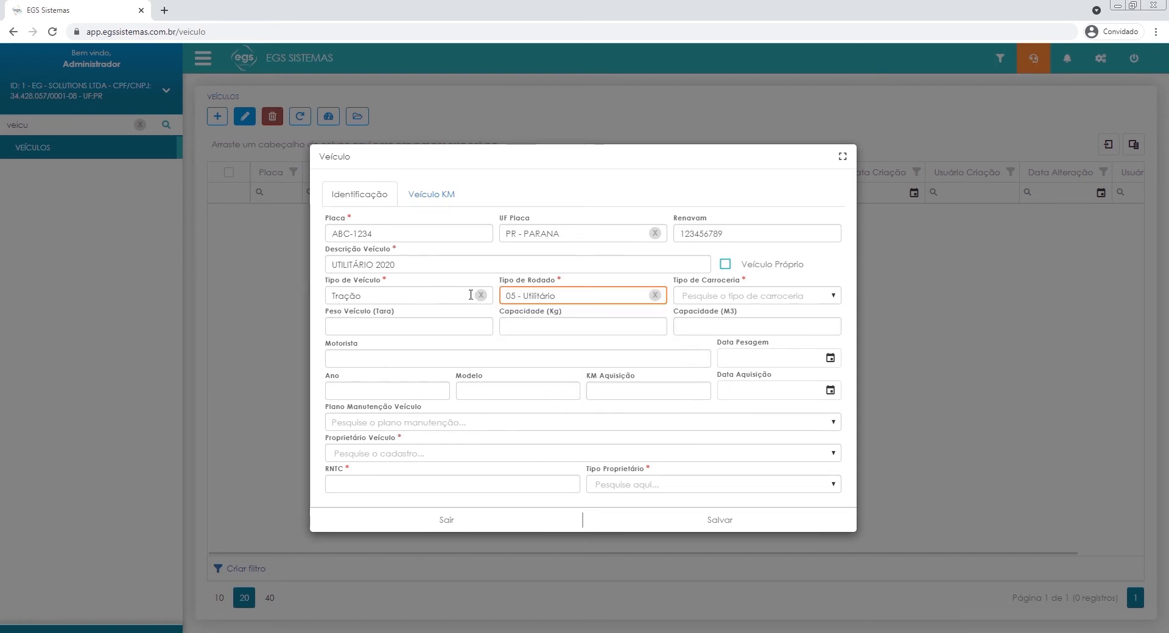
pyautogui.click(695, 293)
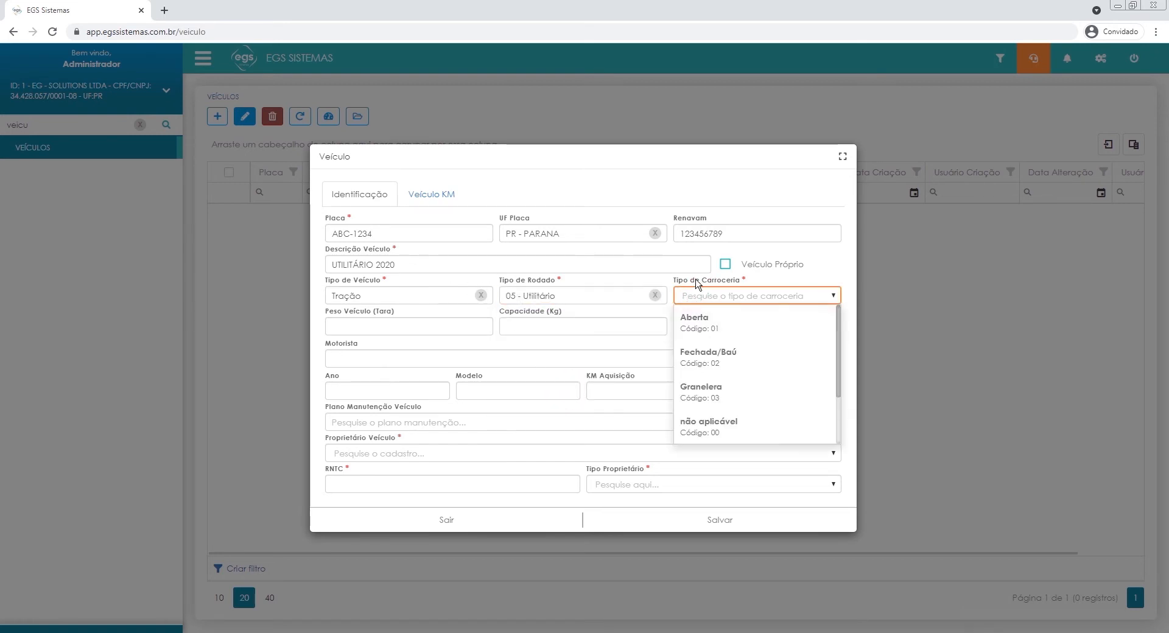
pyautogui.click(748, 363)
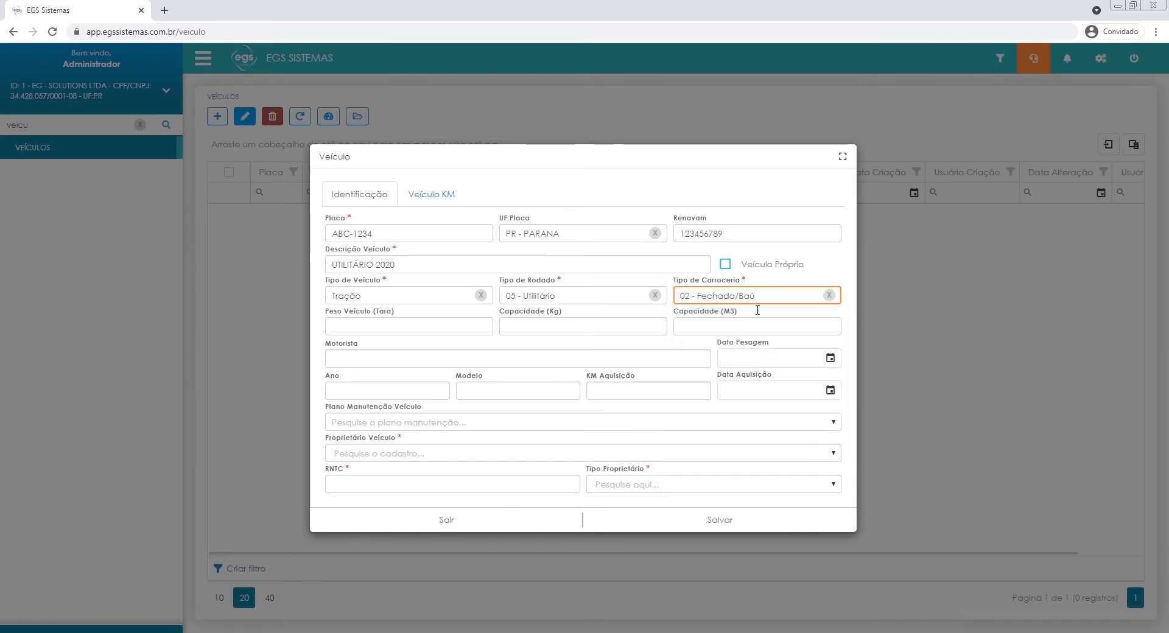
# Set the vehicle's tare weight, capacity in Kg and capacity in M3 to 100 each.
pyautogui.click(437, 327)
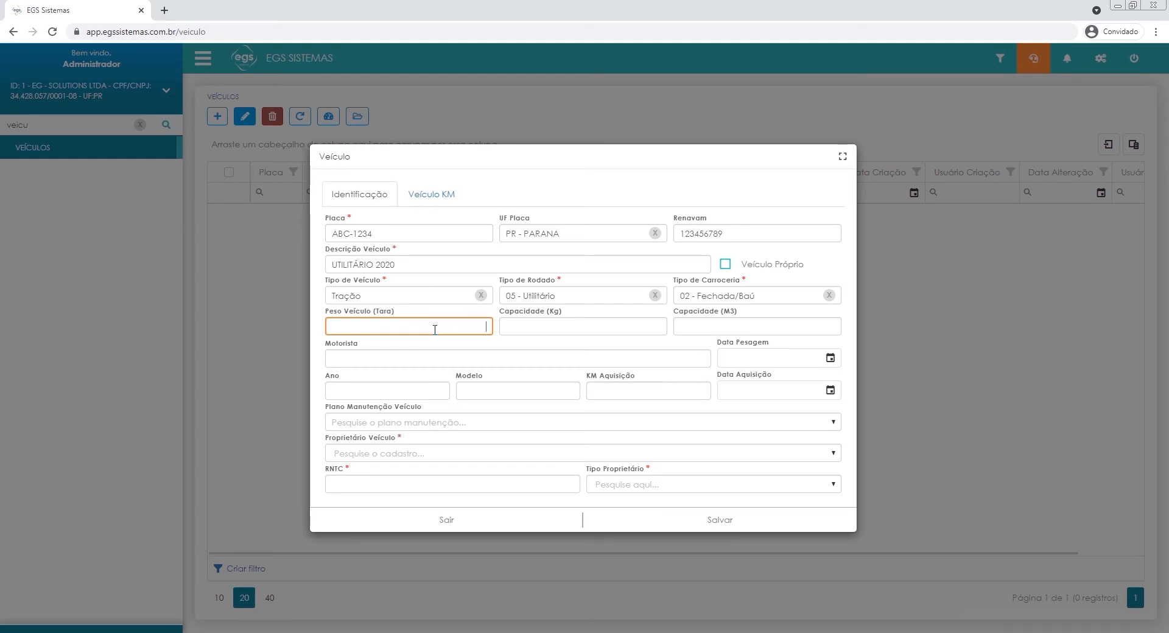
pyautogui.write('000')
pyautogui.press('BackSpace')
pyautogui.press('Tab')
pyautogui.write('100')
pyautogui.press('Tab')
pyautogui.write('10010')
pyautogui.press('BackSpace')
pyautogui.press('BackSpace')
pyautogui.press('Tab')
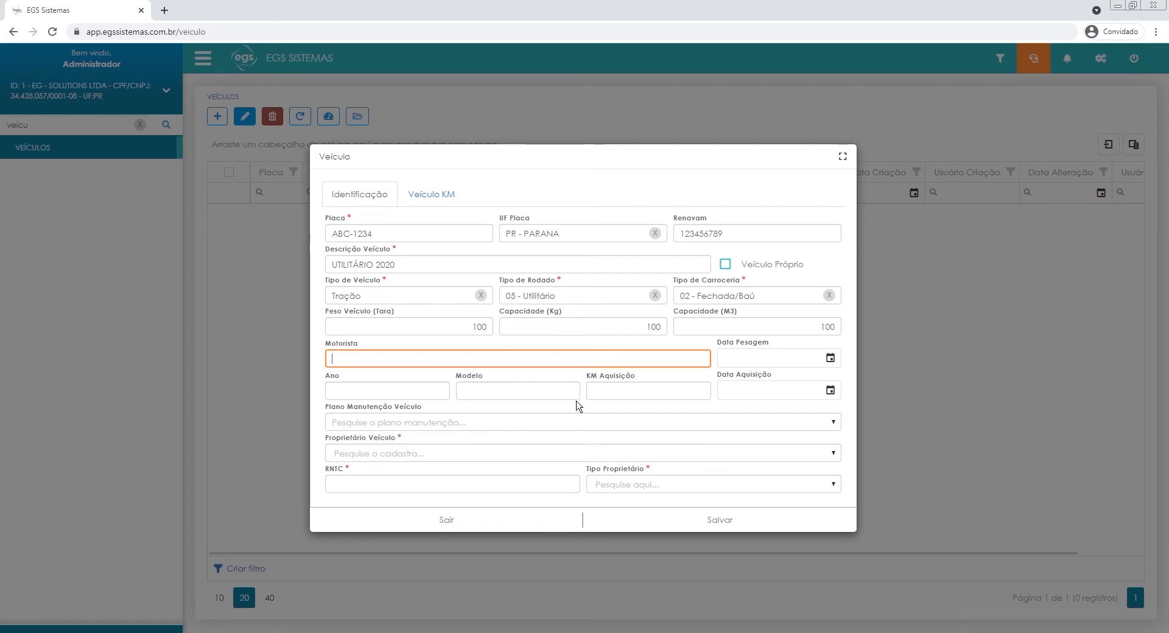
pyautogui.click(799, 356)
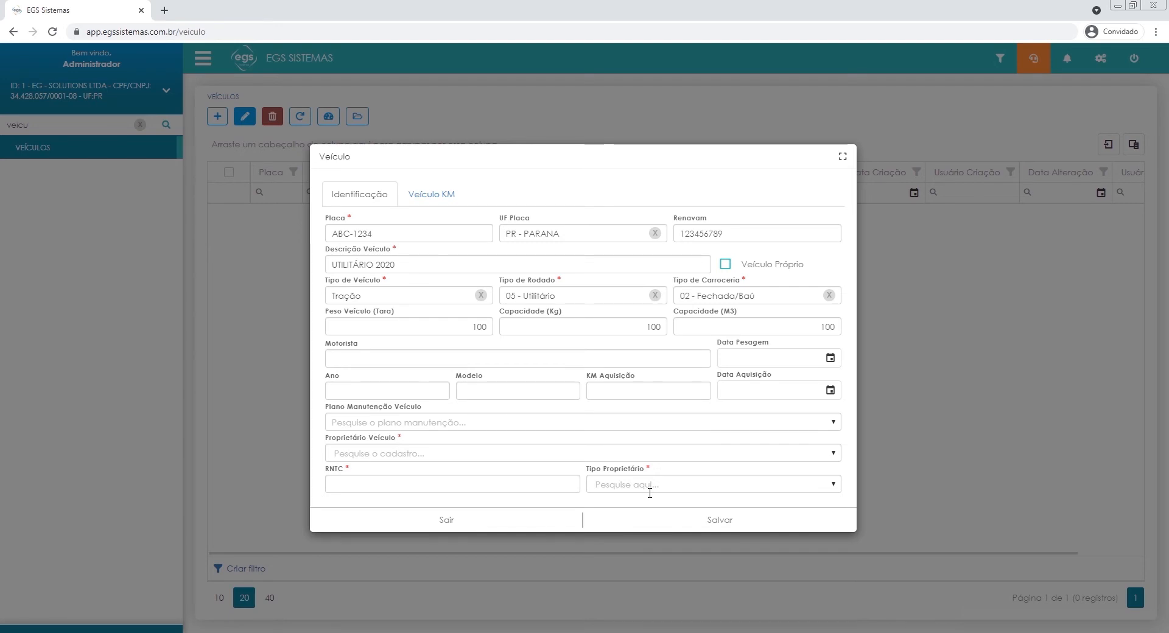
# Choose TESTE CPF as the vehicle owner and fill in the eight-digit RNTC number.
pyautogui.click(426, 454)
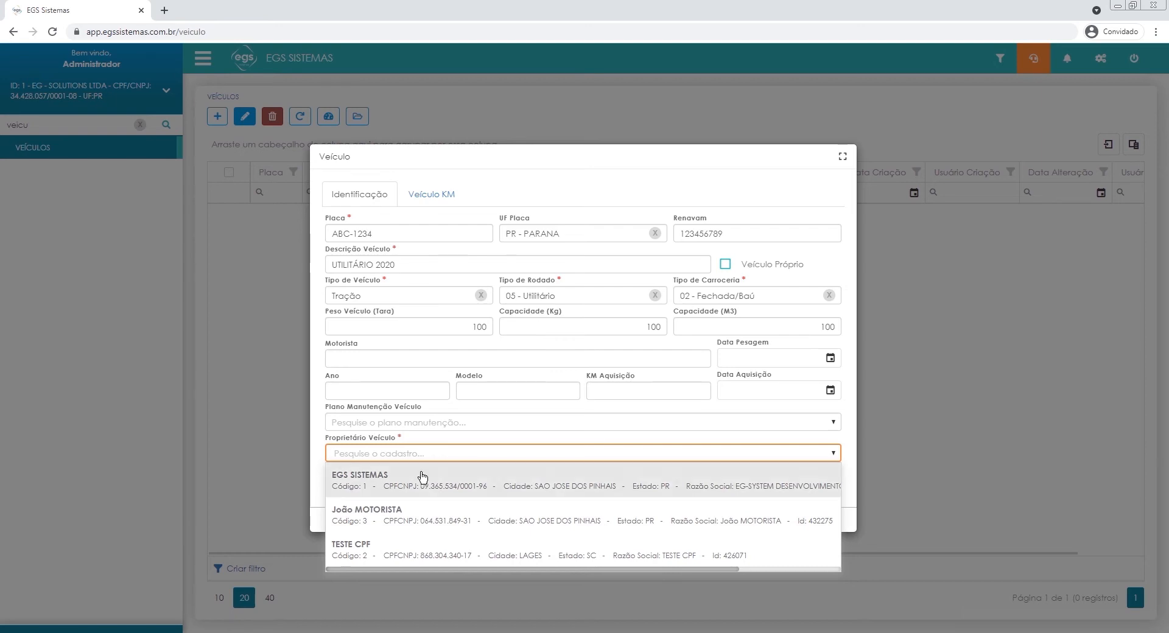
pyautogui.click(522, 557)
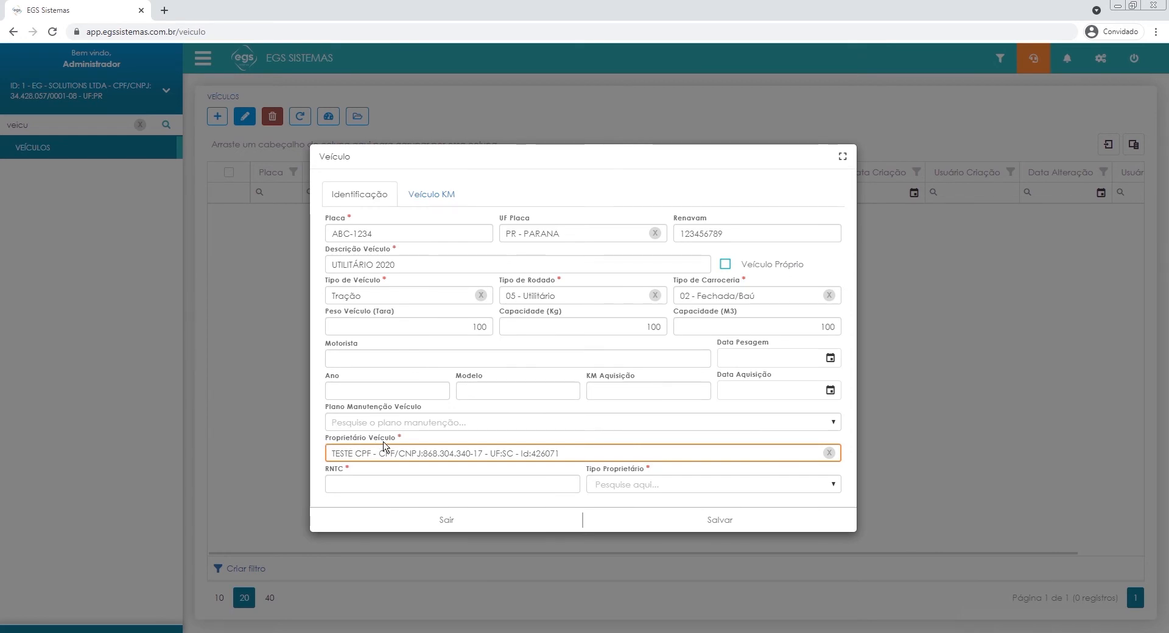
pyautogui.click(363, 484)
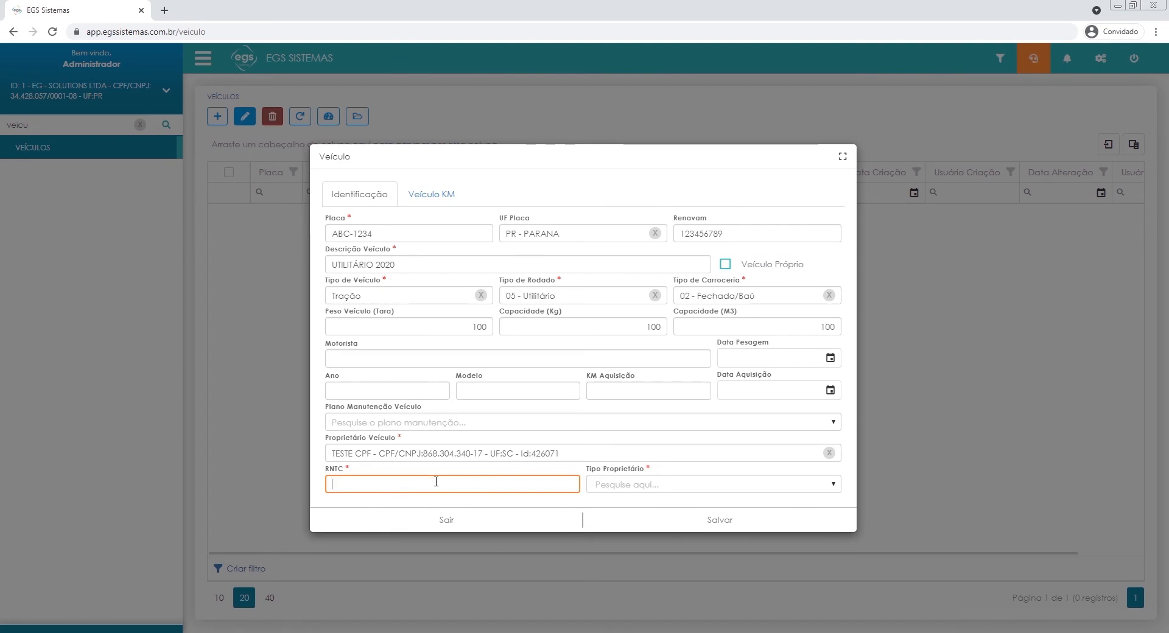
pyautogui.write('0000000000000')
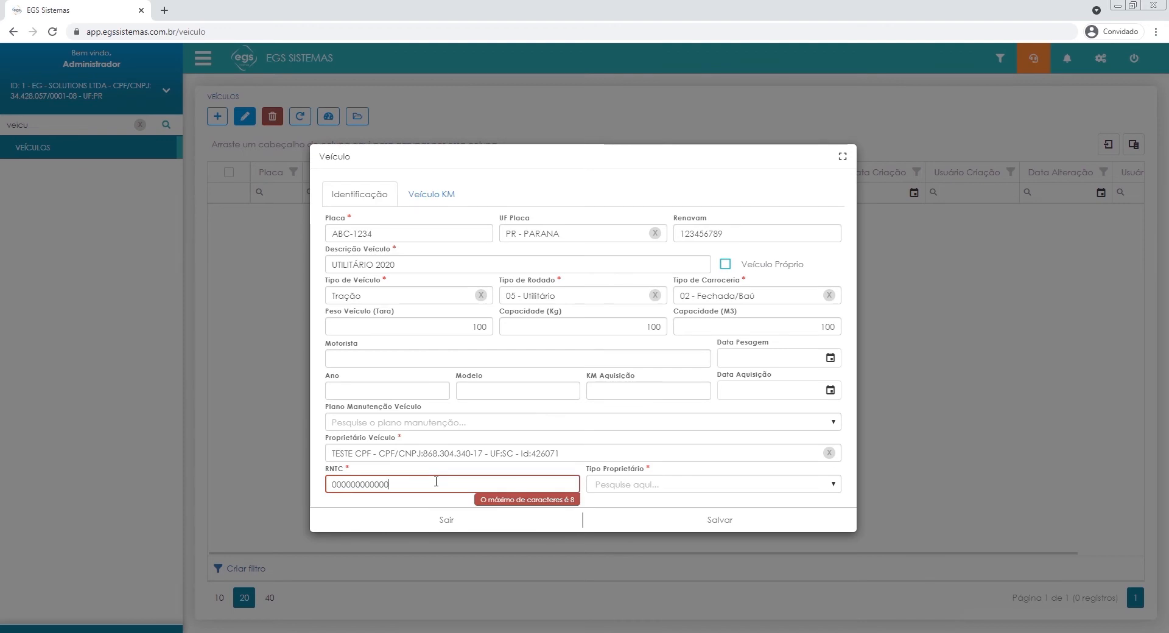
pyautogui.press('BackSpace')
pyautogui.press('BackSpace')
pyautogui.press('BackSpace')
pyautogui.press('BackSpace')
pyautogui.press('BackSpace')
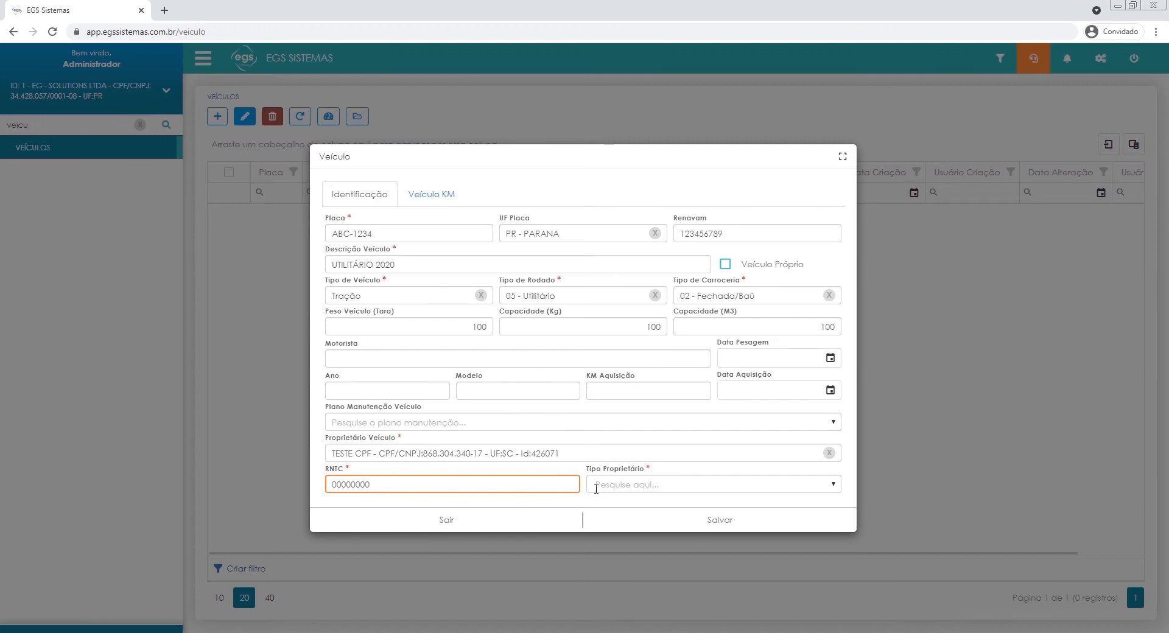
# Set the owner type to TAC Independente and save the vehicle record.
pyautogui.click(645, 484)
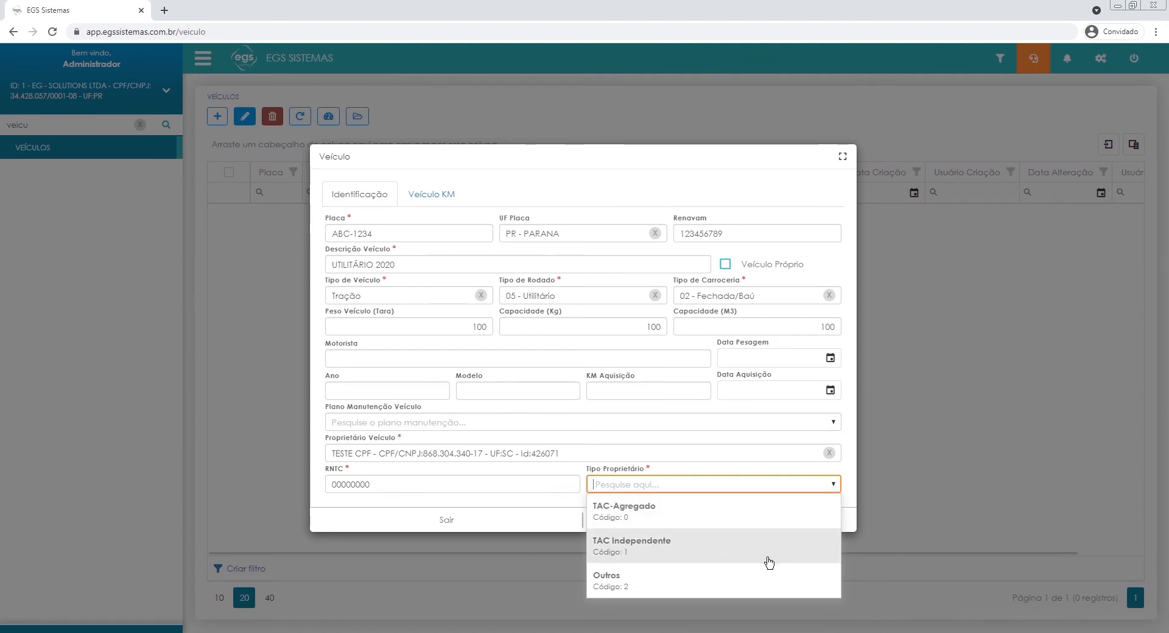
pyautogui.click(670, 557)
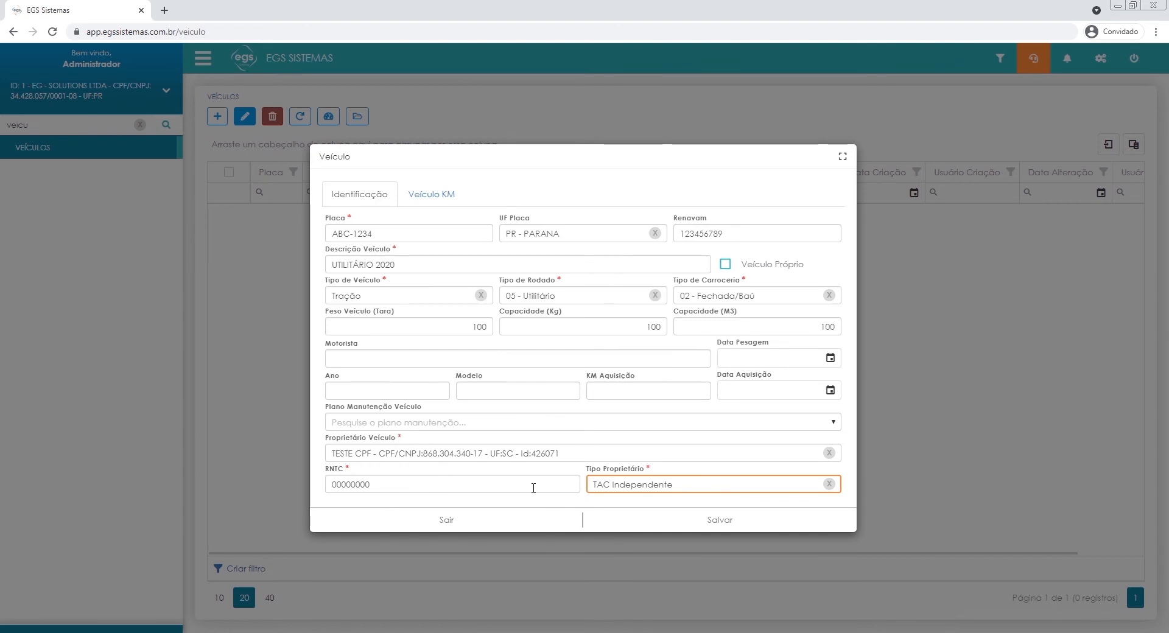
pyautogui.click(561, 472)
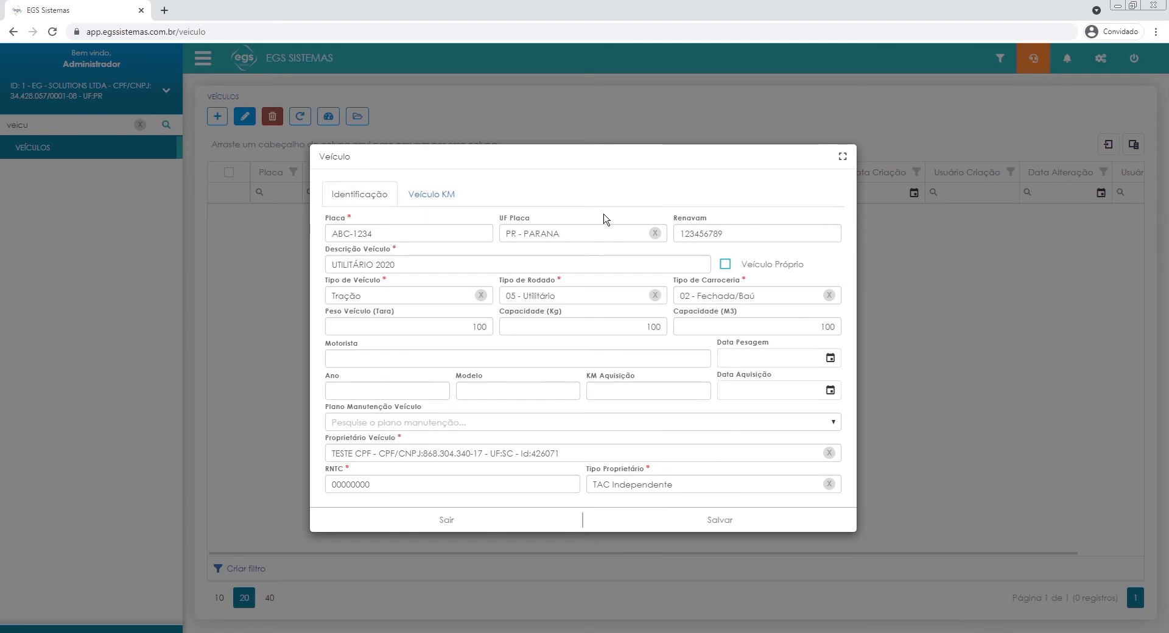
pyautogui.click(735, 525)
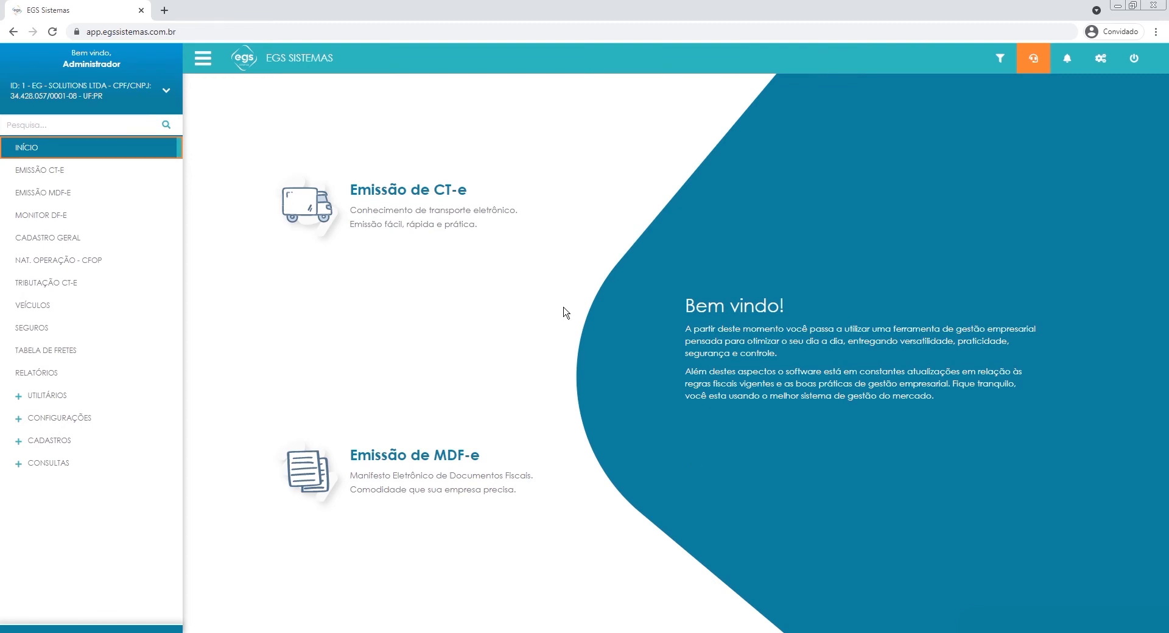
# Search the navigation for "segu", open Seguros and start a new insurance record.
pyautogui.click(93, 123)
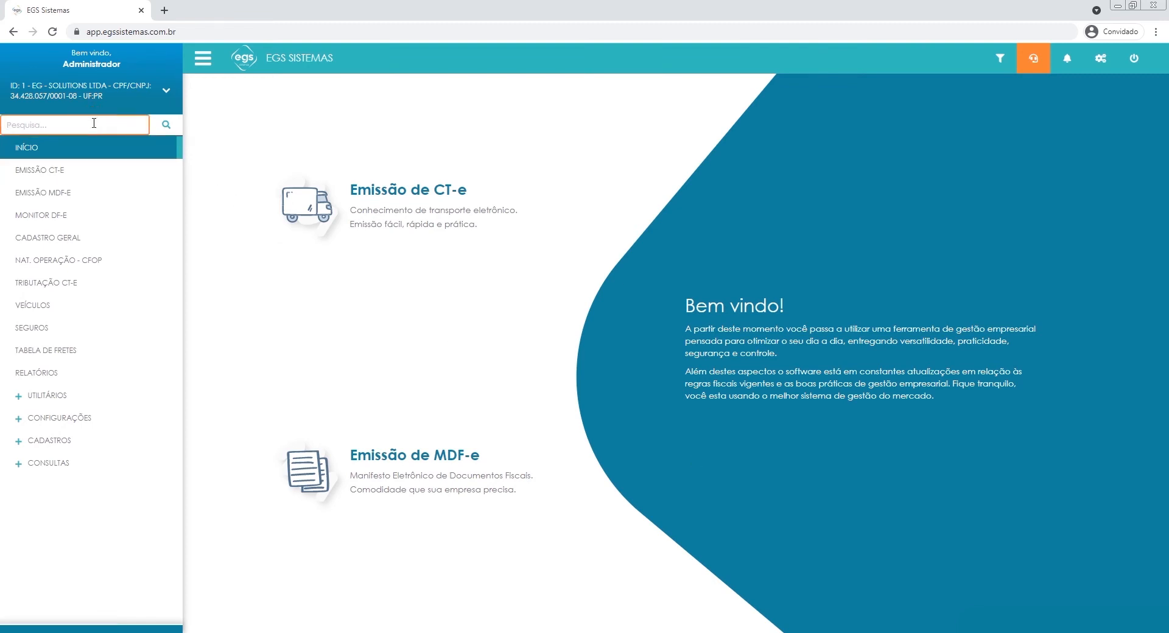
pyautogui.write('segu')
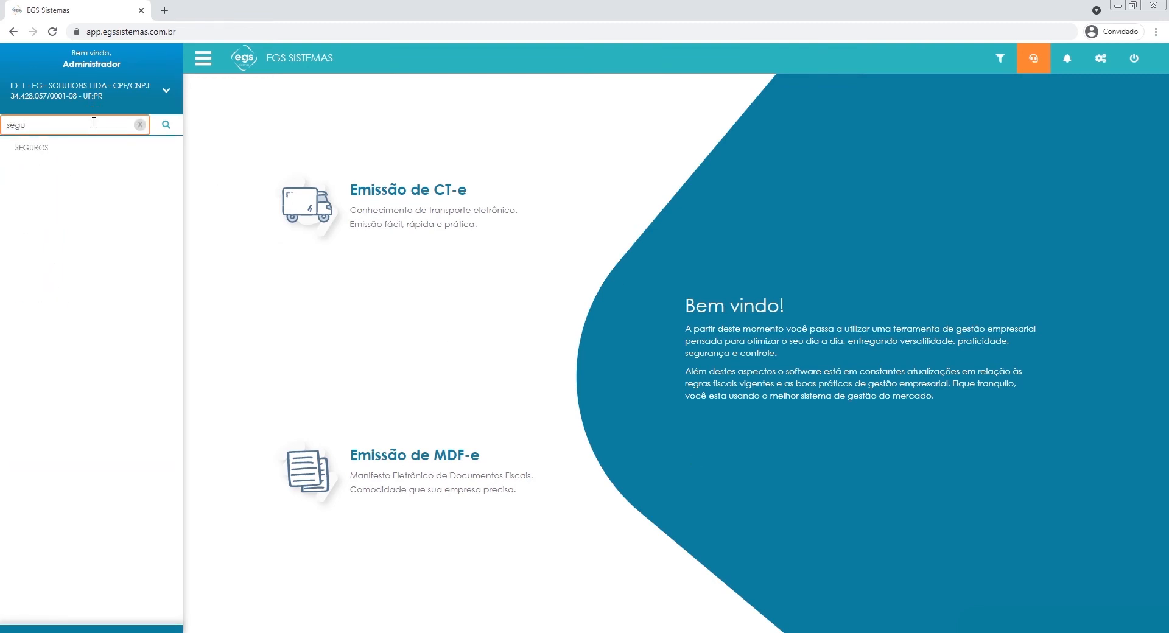
pyautogui.click(78, 151)
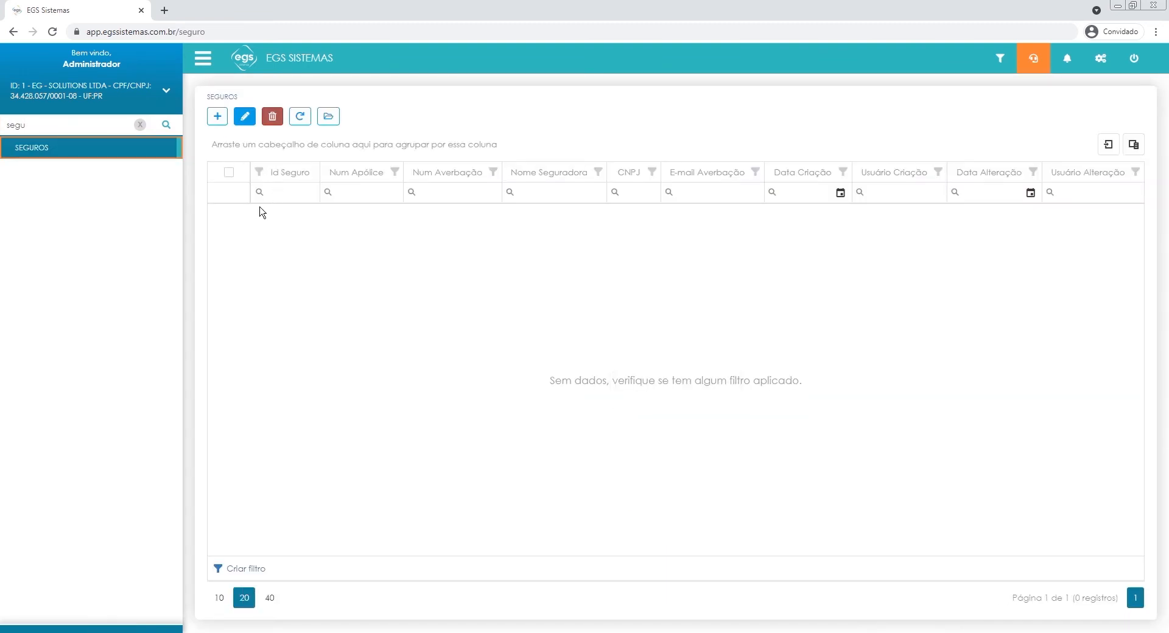
pyautogui.click(223, 121)
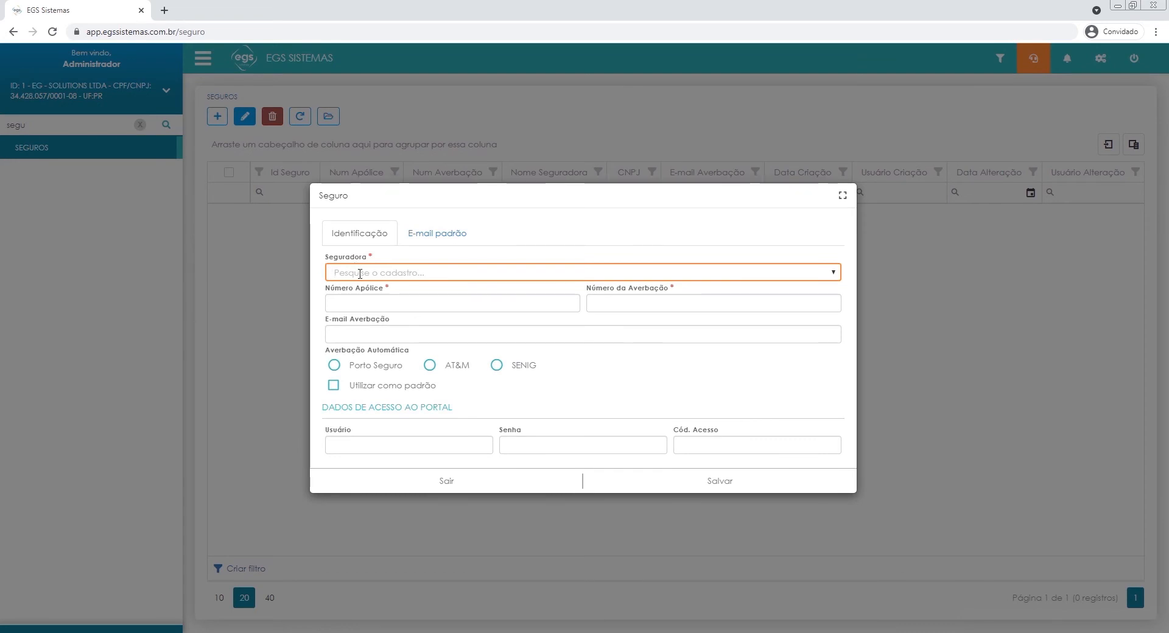
# Choose EGS SISTEMAS as the insurer, fill in the policy number and set Número da Averbação to 0.
pyautogui.click(359, 273)
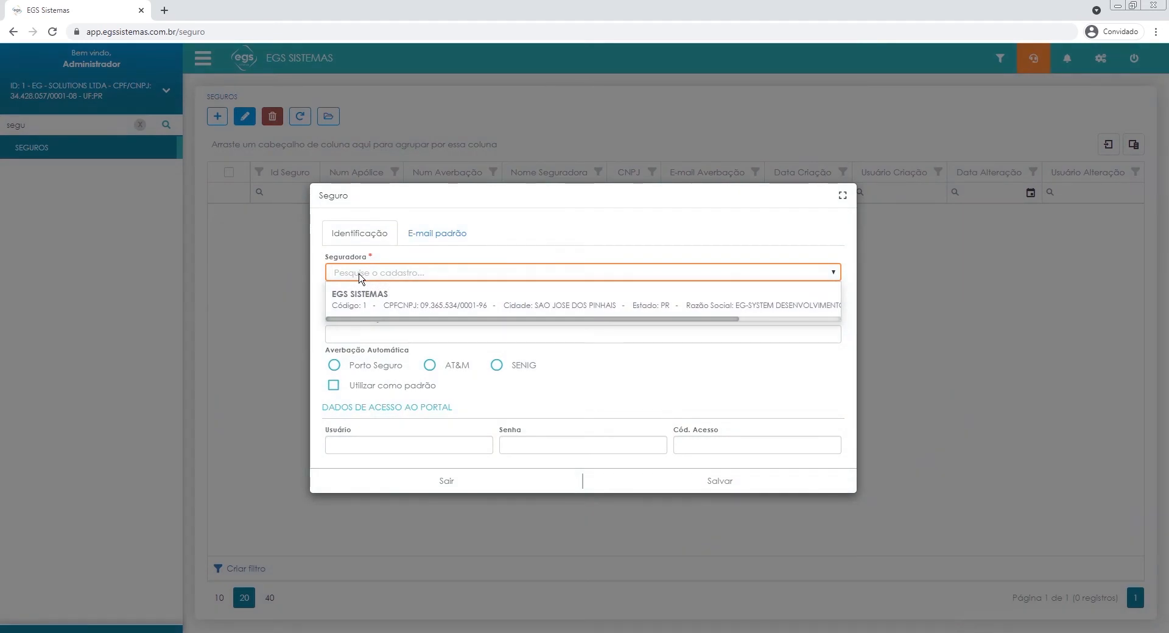
pyautogui.click(381, 308)
pyautogui.click(375, 302)
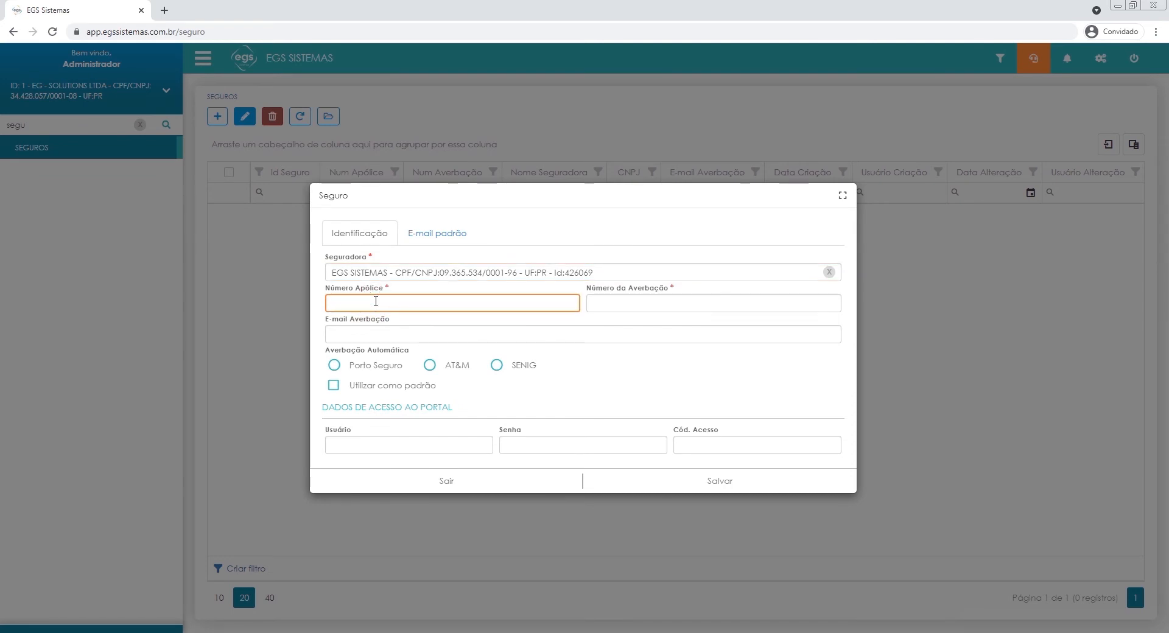
pyautogui.write('123456')
pyautogui.click(636, 304)
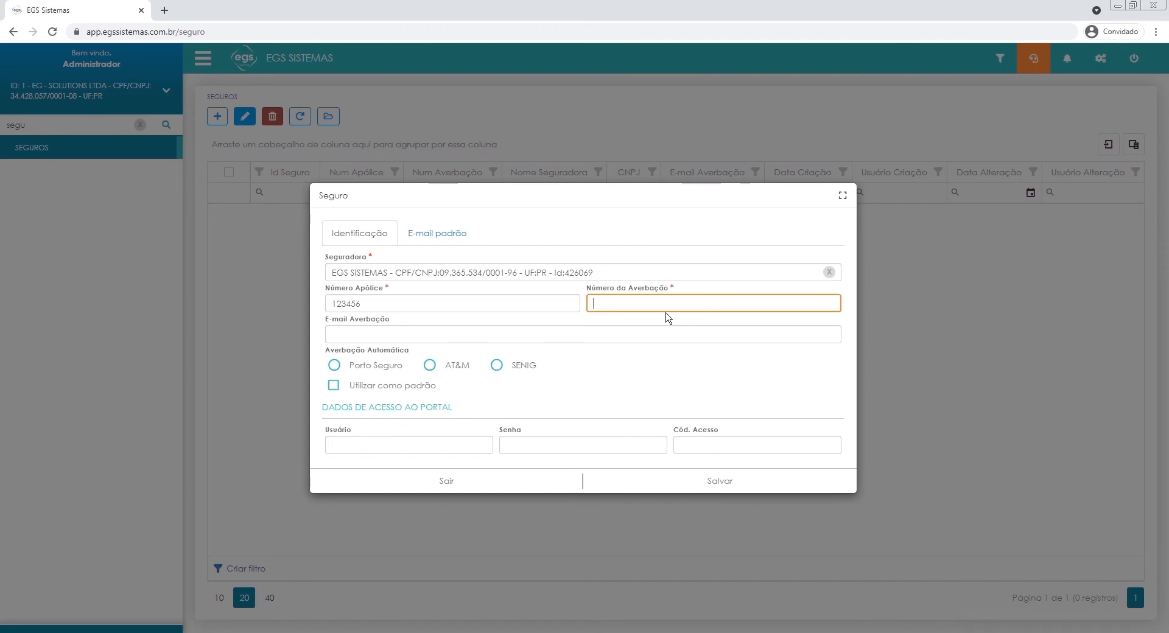
pyautogui.write('0')
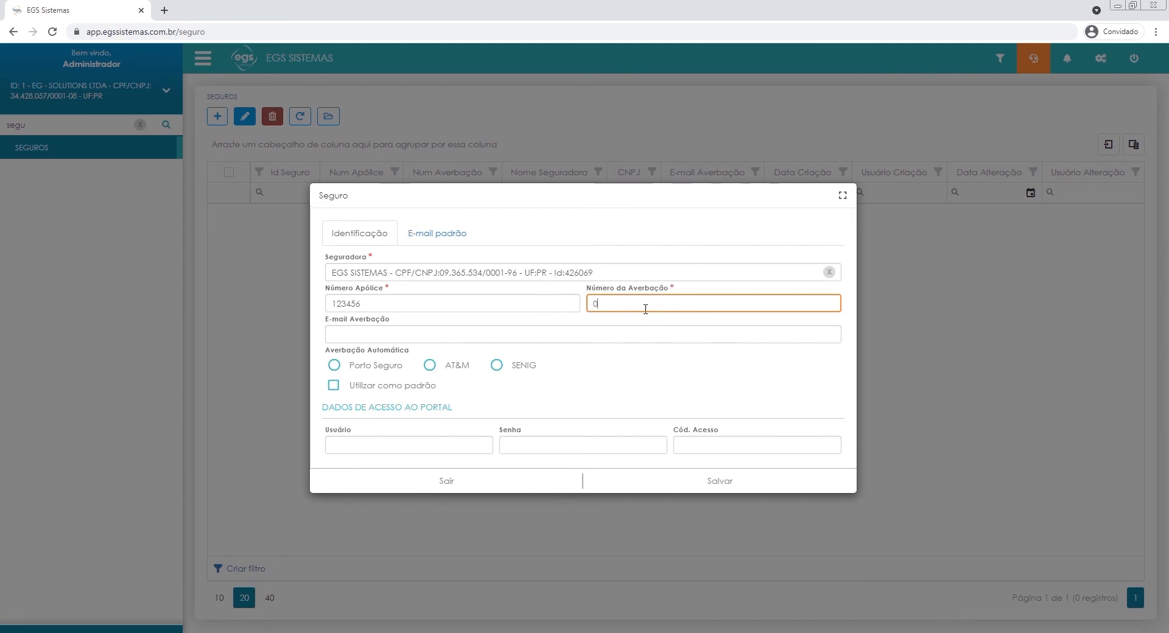
pyautogui.click(600, 337)
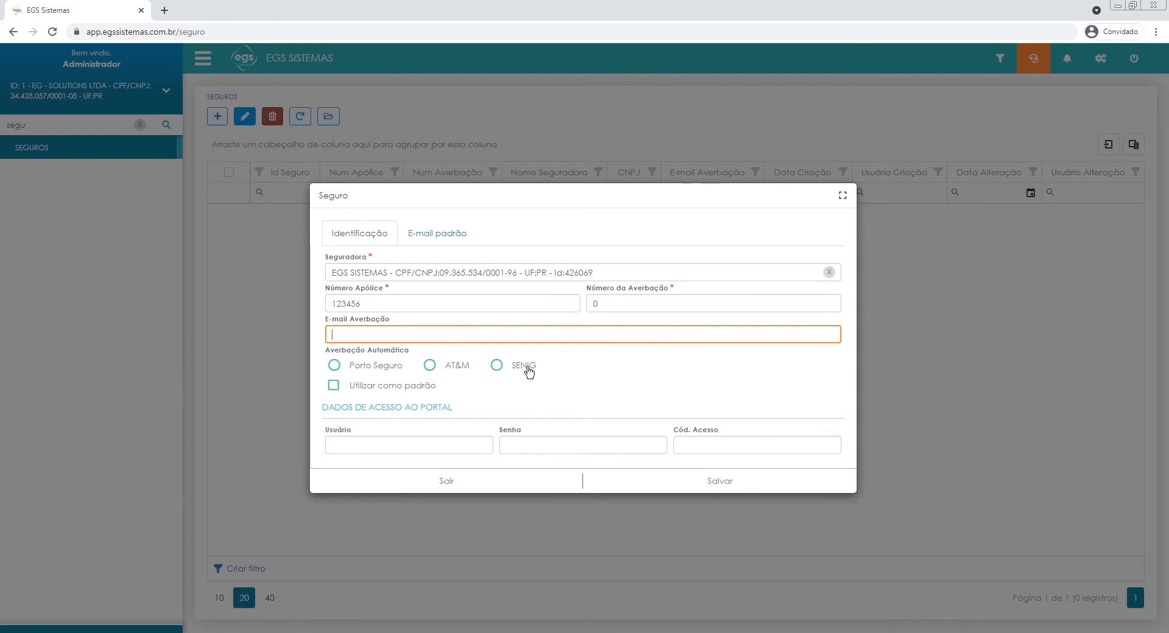
pyautogui.click(556, 372)
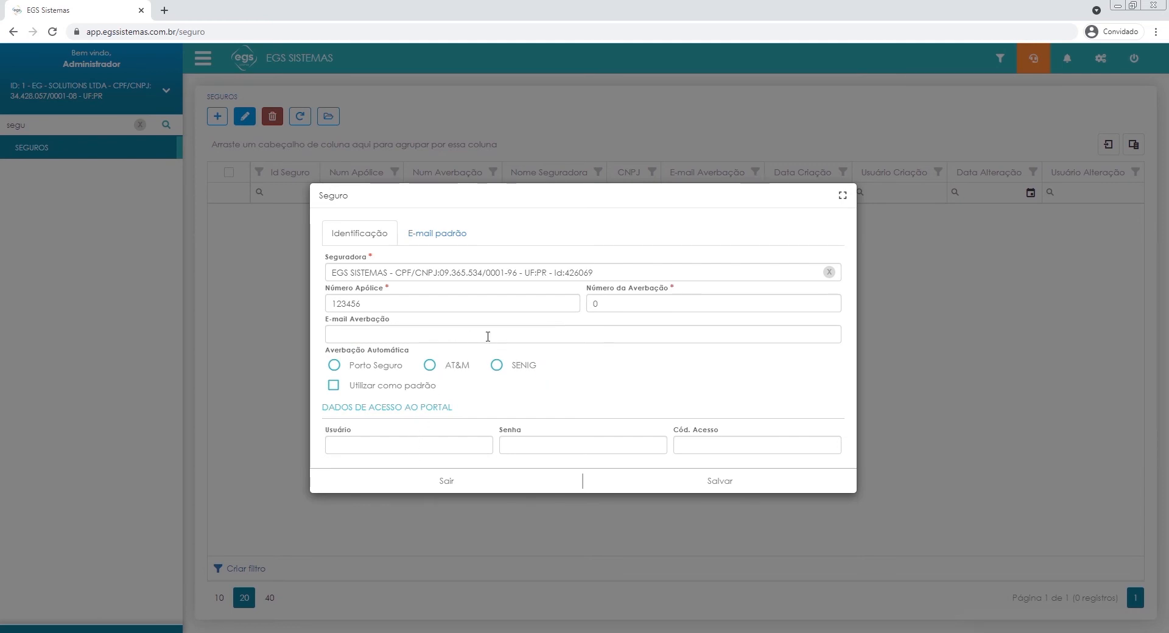
# Try Porto Seguro as the automatic averbação option and fill in the portal username and password.
pyautogui.click(337, 367)
pyautogui.click(429, 445)
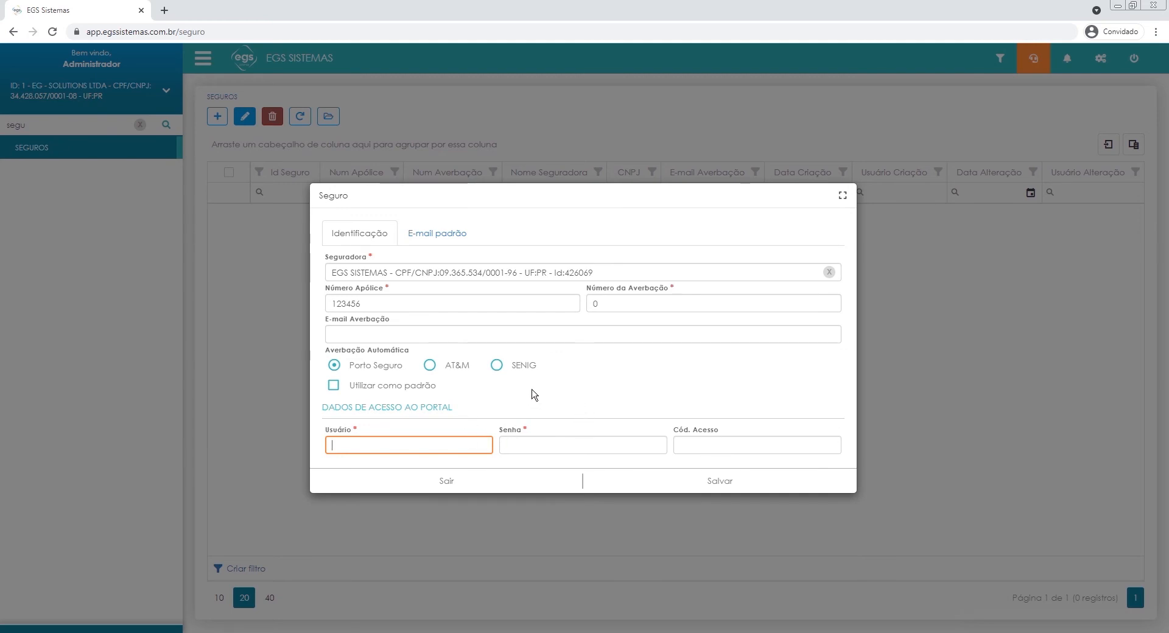
pyautogui.click(513, 449)
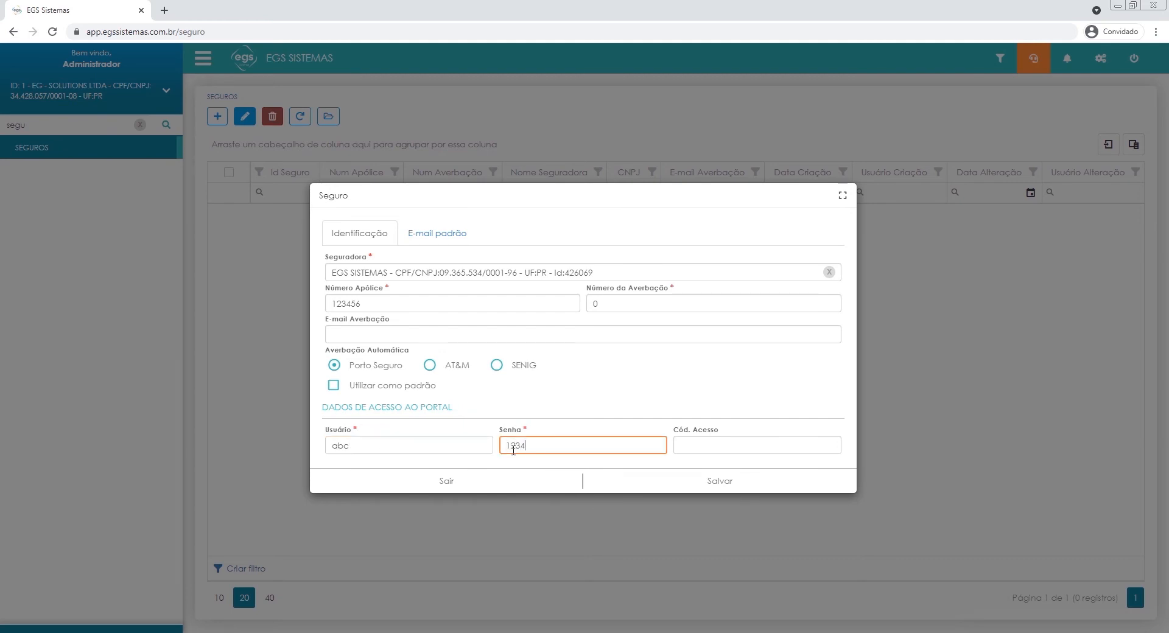
pyautogui.click(560, 398)
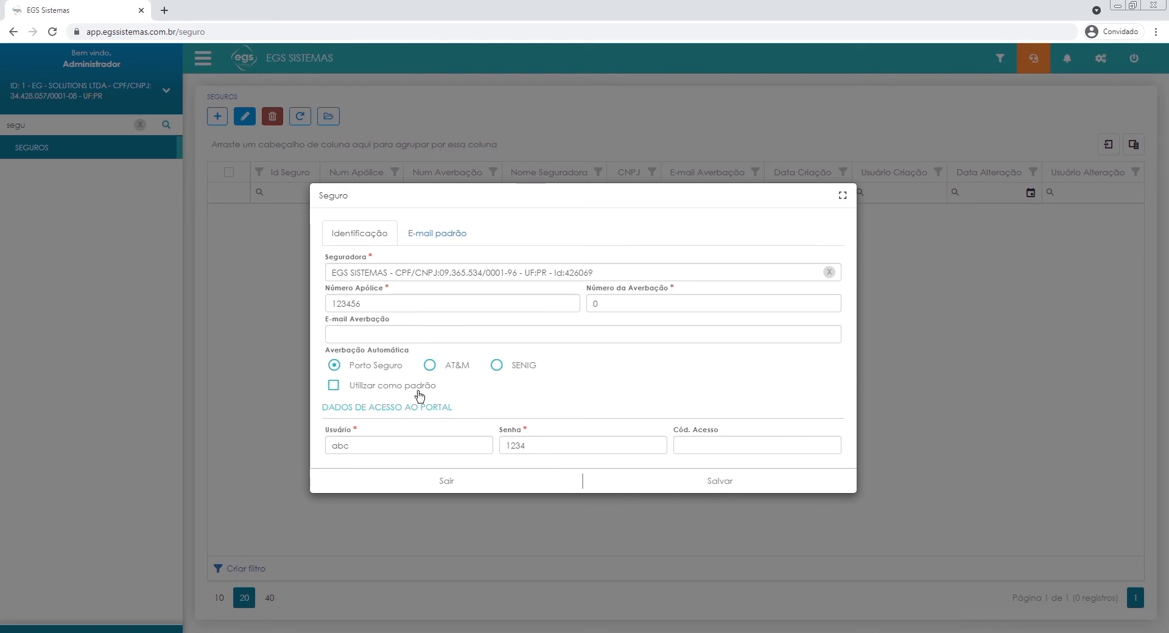
# Clear the portal username and password and deselect Porto Seguro.
pyautogui.click(402, 444)
pyautogui.moveTo(376, 440); pyautogui.dragTo(296, 446)
pyautogui.press('BackSpace')
pyautogui.moveTo(552, 442); pyautogui.dragTo(487, 443)
pyautogui.press('BackSpace')
pyautogui.click(616, 391)
pyautogui.click(335, 365)
# Fill in E-mail Averbação with a sample e-mail address.
pyautogui.click(388, 334)
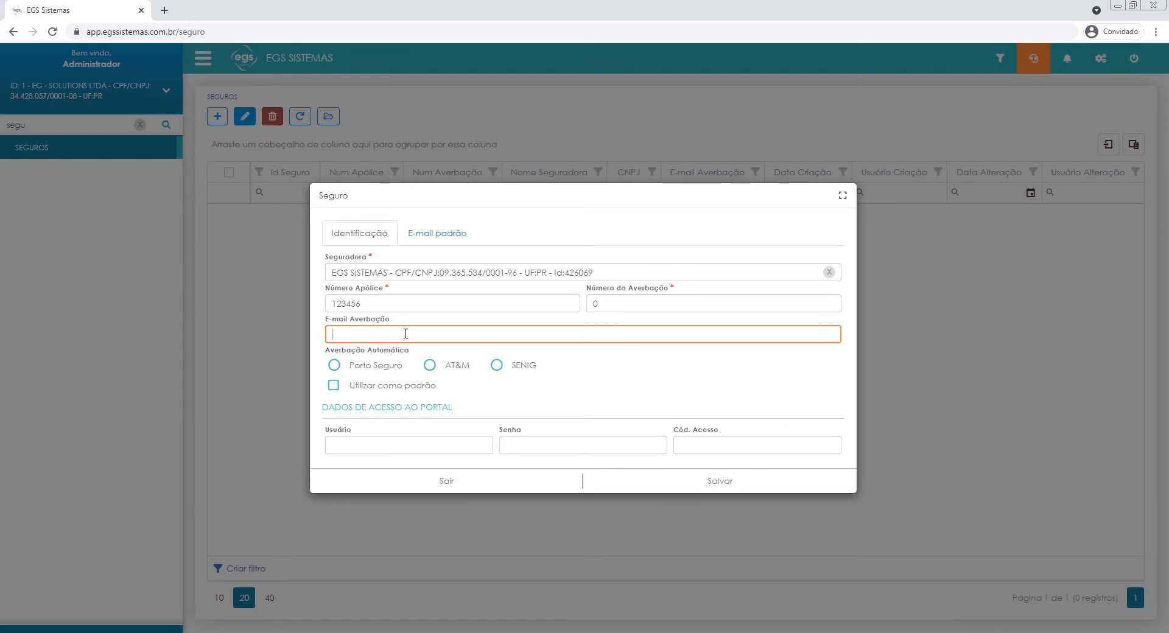
pyautogui.write('exemplo@exemplo.com')
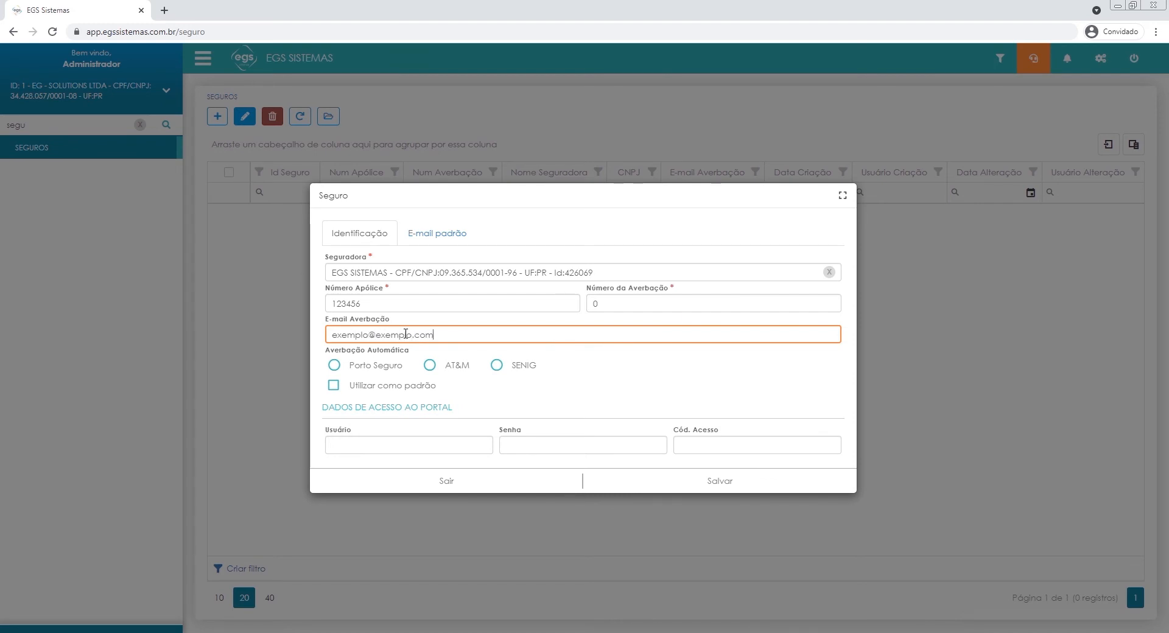
pyautogui.click(608, 360)
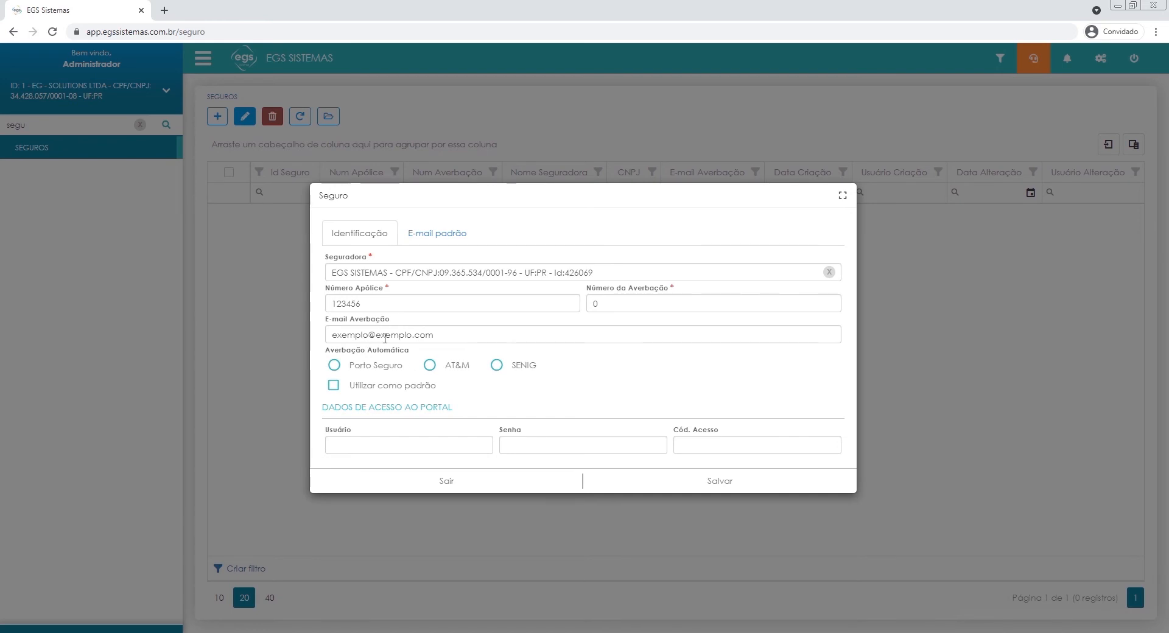
# Examine the default e-mail's subject and body fields and return to the insurance identification data.
pyautogui.click(435, 235)
pyautogui.click(416, 293)
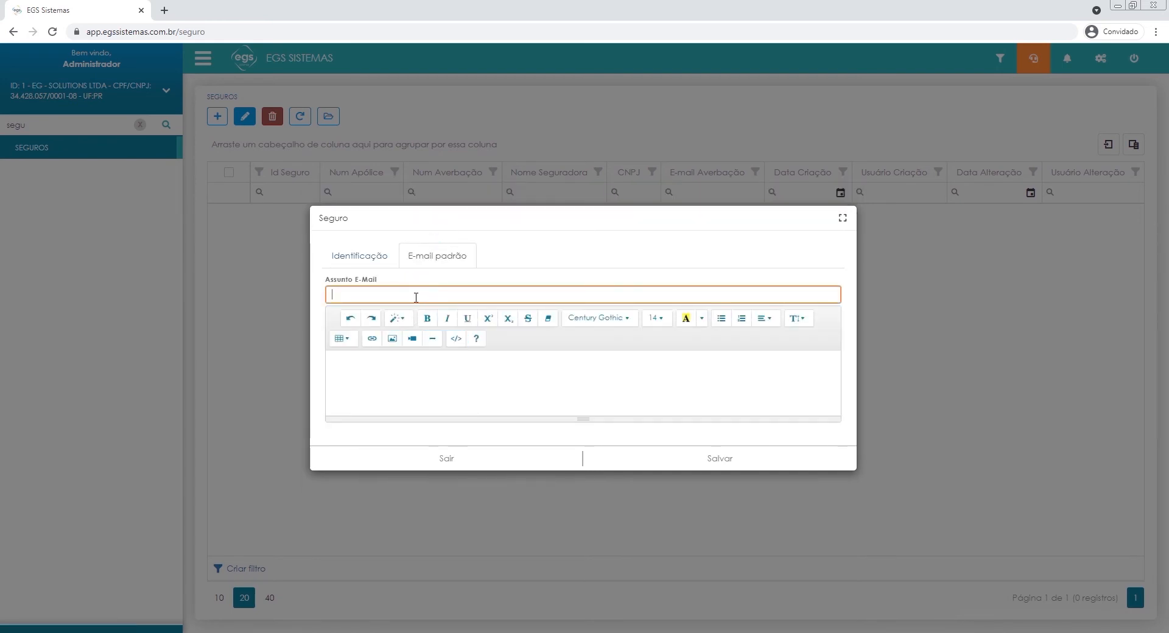
pyautogui.click(427, 380)
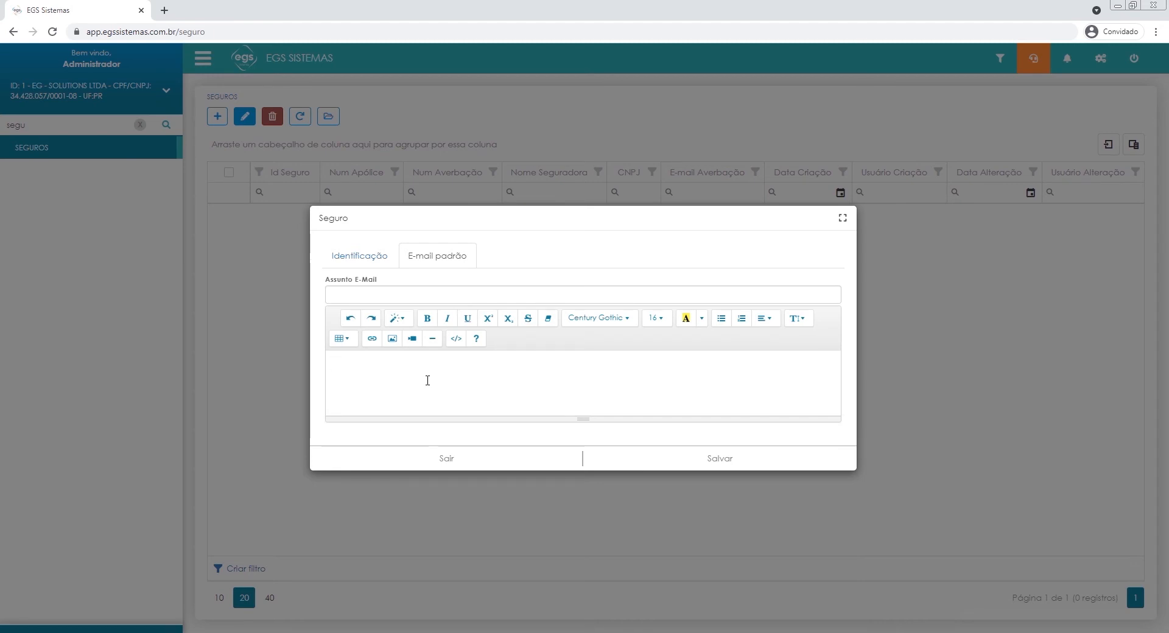
pyautogui.click(362, 258)
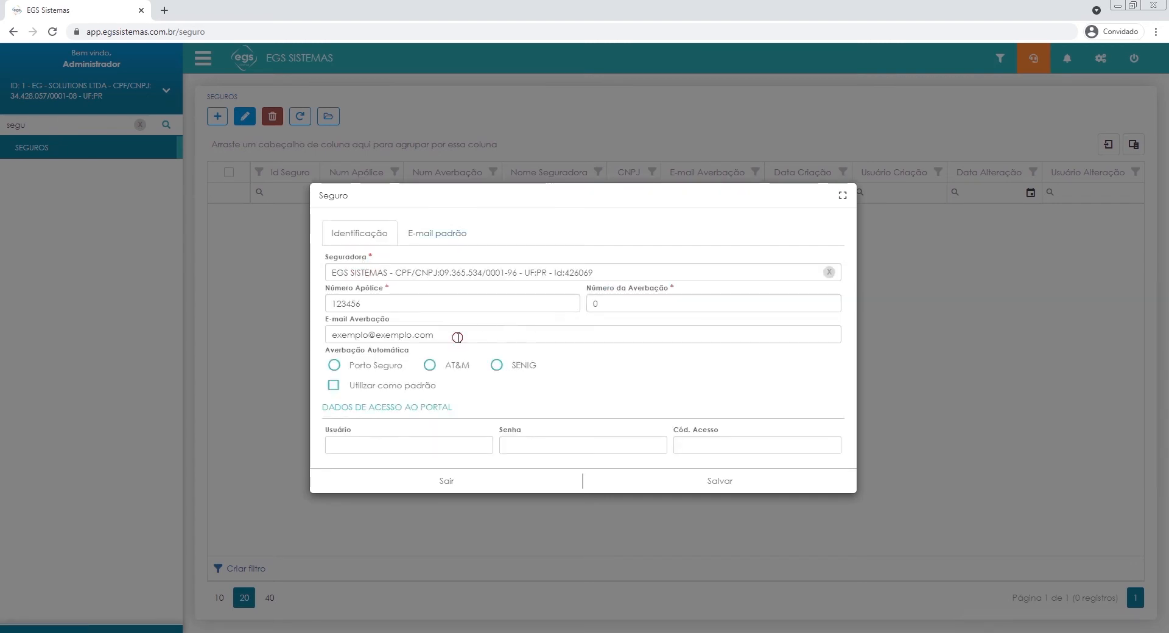
# Clear the E-mail Averbação address.
pyautogui.moveTo(453, 335); pyautogui.dragTo(286, 331)
pyautogui.press('BackSpace')
pyautogui.click(572, 376)
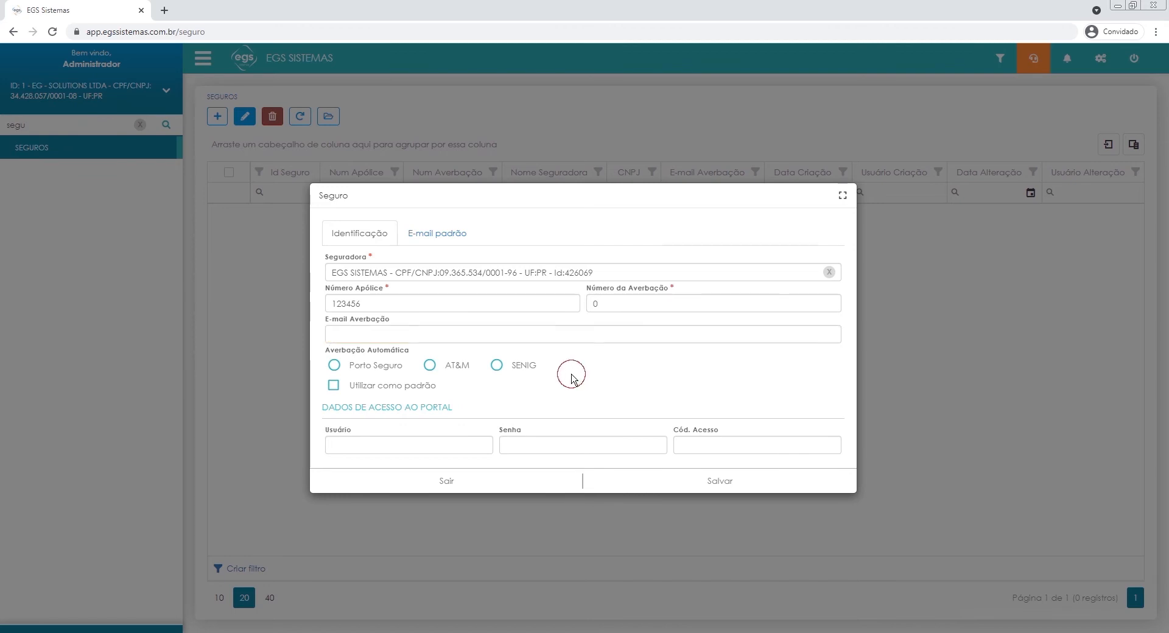
# Select Porto Seguro for automatic averbação, fill in the portal username and password, and mark the insurance with Utilizar como padrão.
pyautogui.click(359, 369)
pyautogui.click(360, 453)
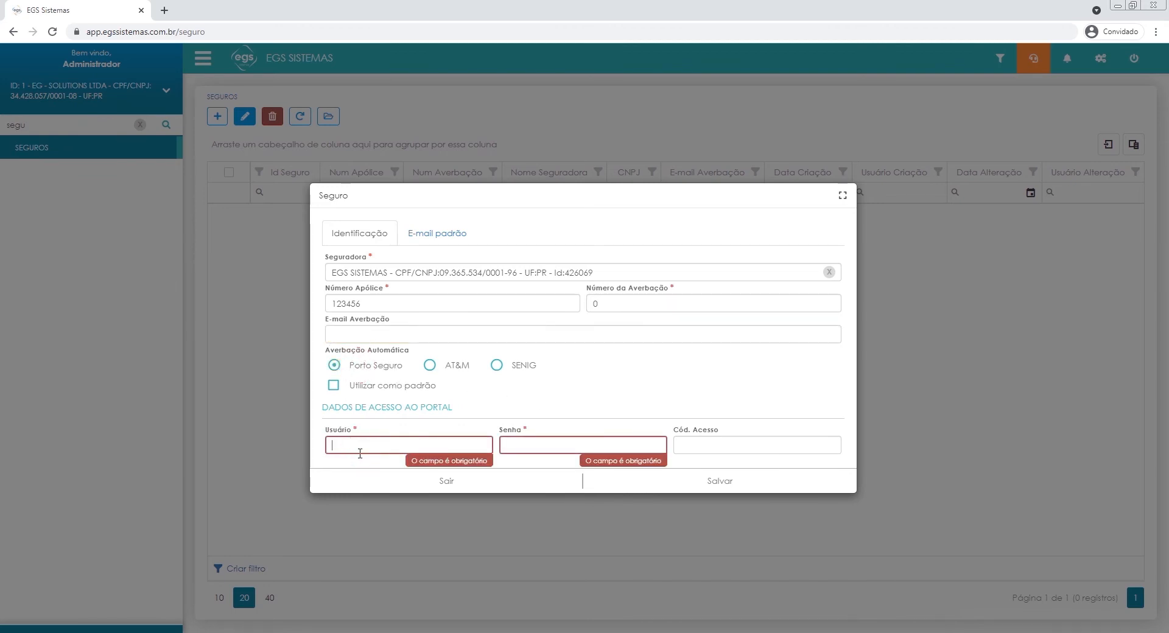
pyautogui.doubleClick(401, 445)
pyautogui.click(557, 451)
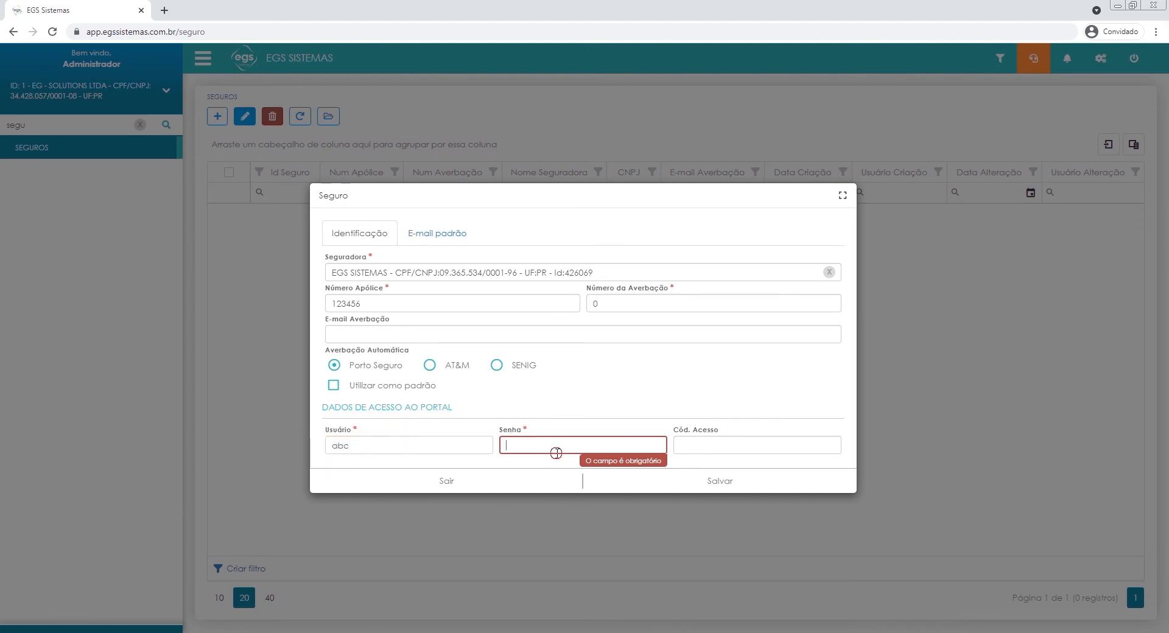
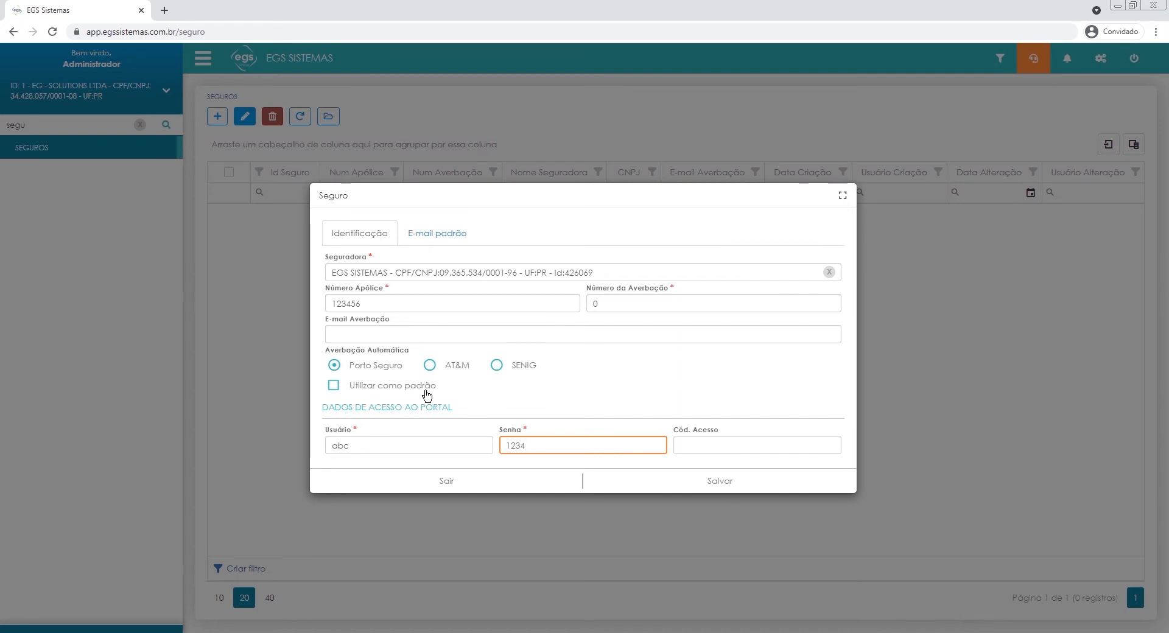
pyautogui.click(333, 386)
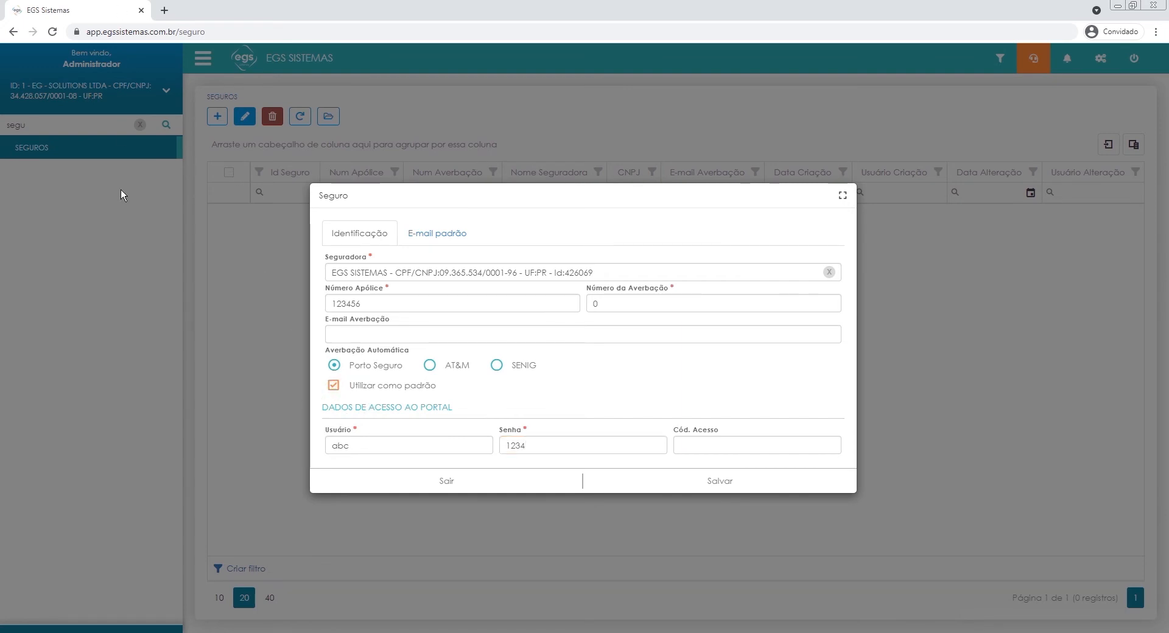
# Save the new insurance record.
pyautogui.click(618, 375)
pyautogui.click(711, 480)
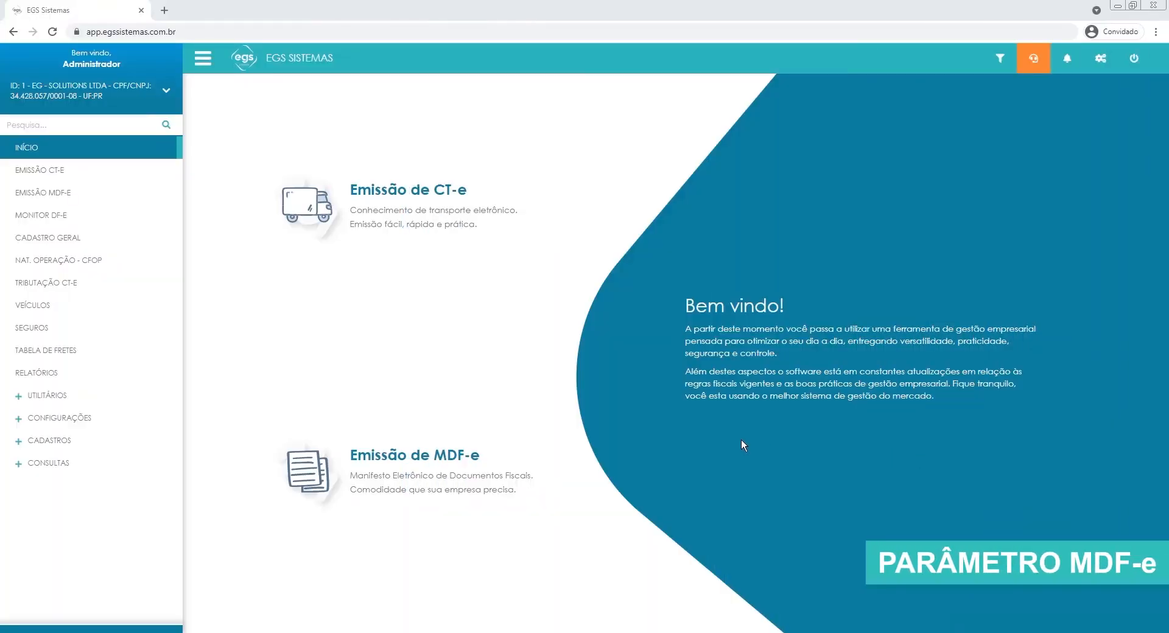
# Find the Parâmetros MDF-e settings and start a new parameter record.
pyautogui.click(91, 126)
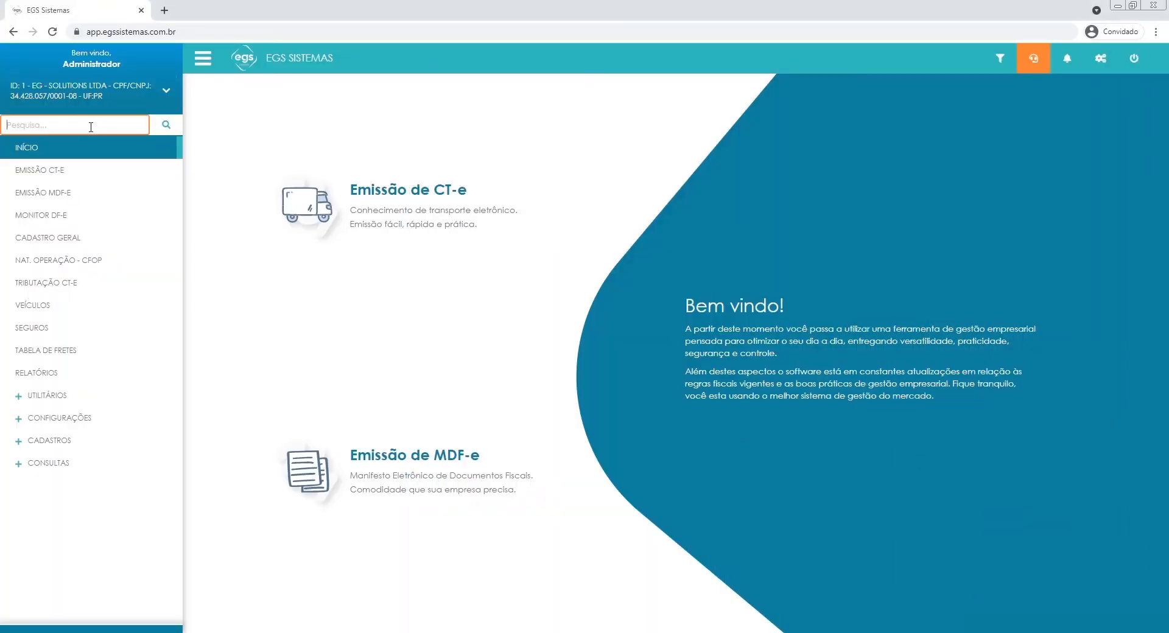
pyautogui.write('param')
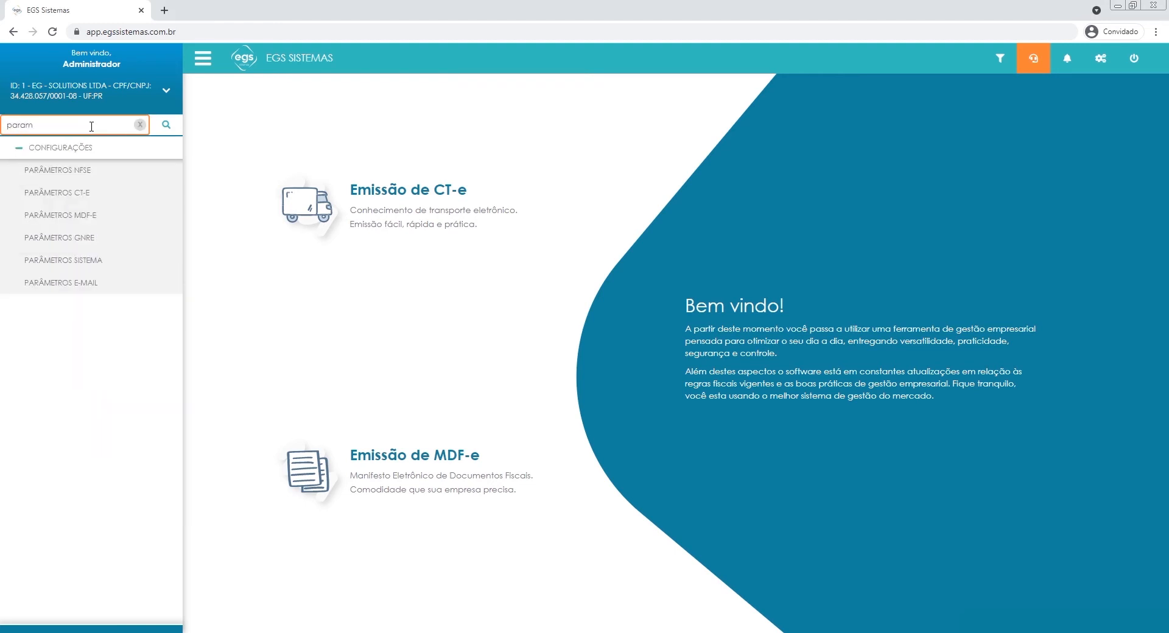
pyautogui.click(98, 216)
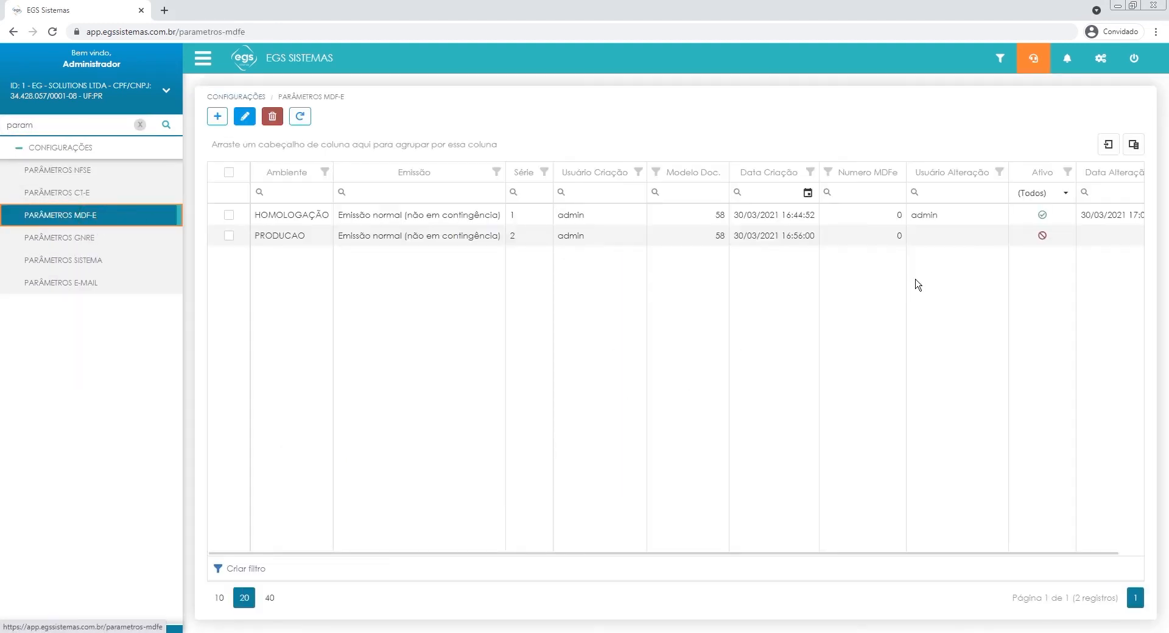
pyautogui.click(219, 120)
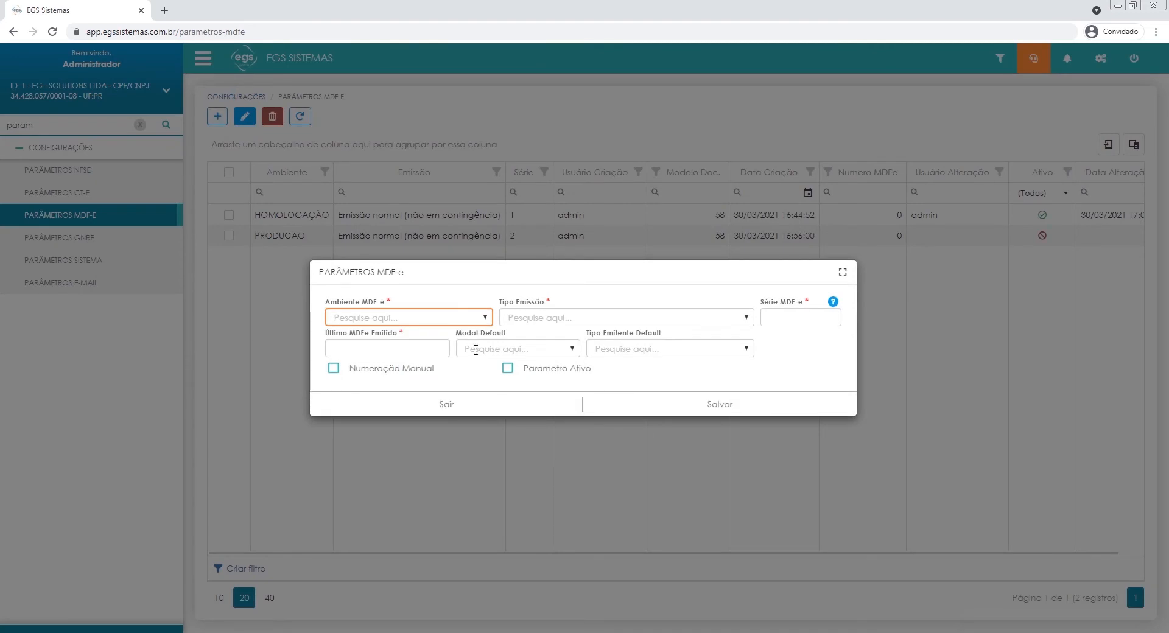
# Set Ambiente MDF-e to 1 - Produção, Tipo Emissão to 1 - Normal and Série MDF-e to 1.
pyautogui.click(368, 317)
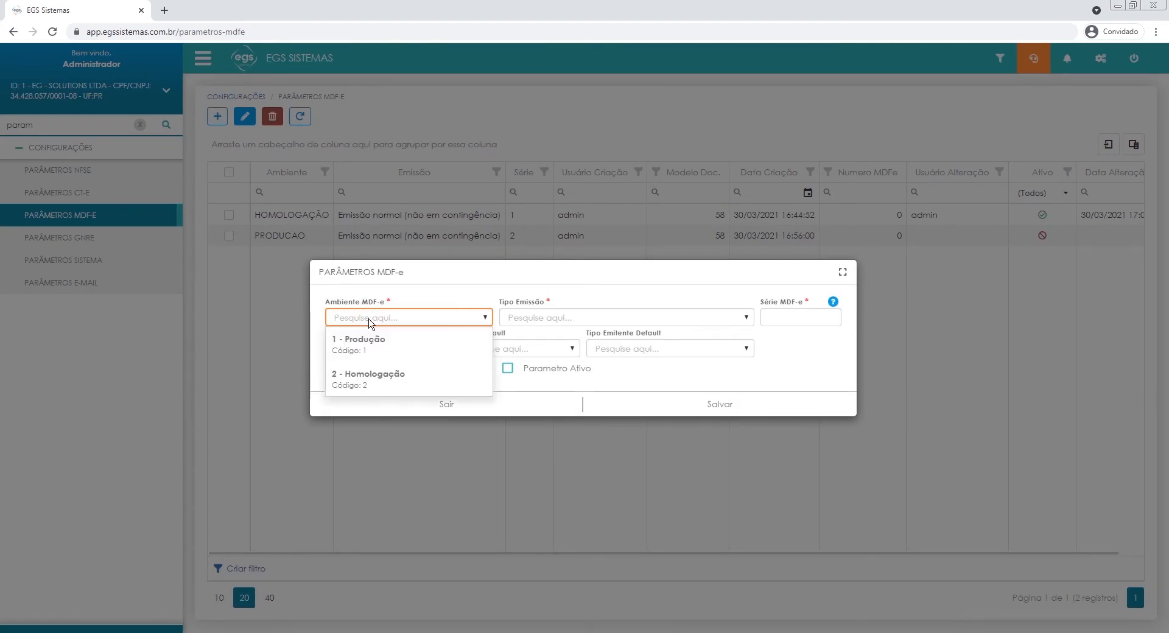
pyautogui.click(408, 344)
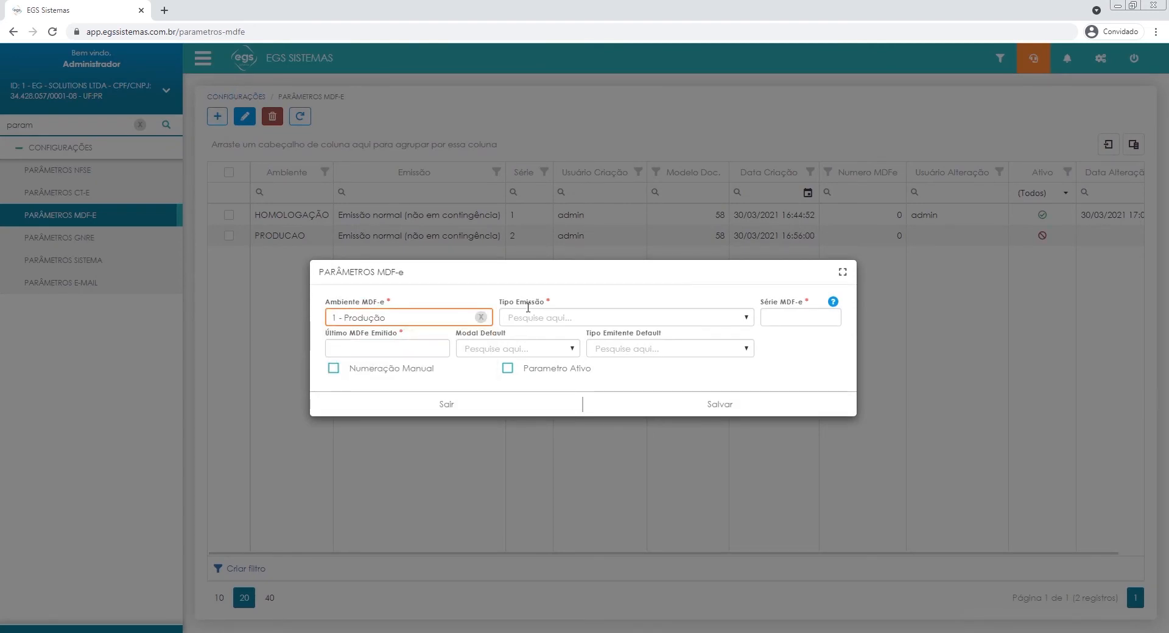
pyautogui.click(537, 316)
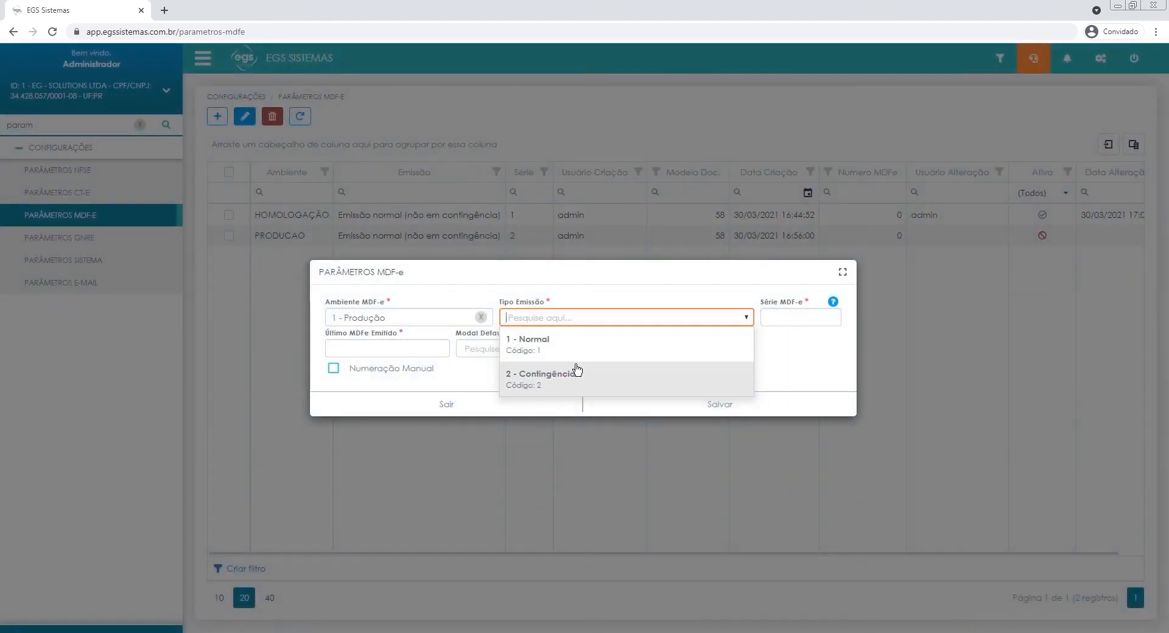
pyautogui.click(574, 337)
pyautogui.click(803, 321)
pyautogui.write('1')
pyautogui.click(808, 363)
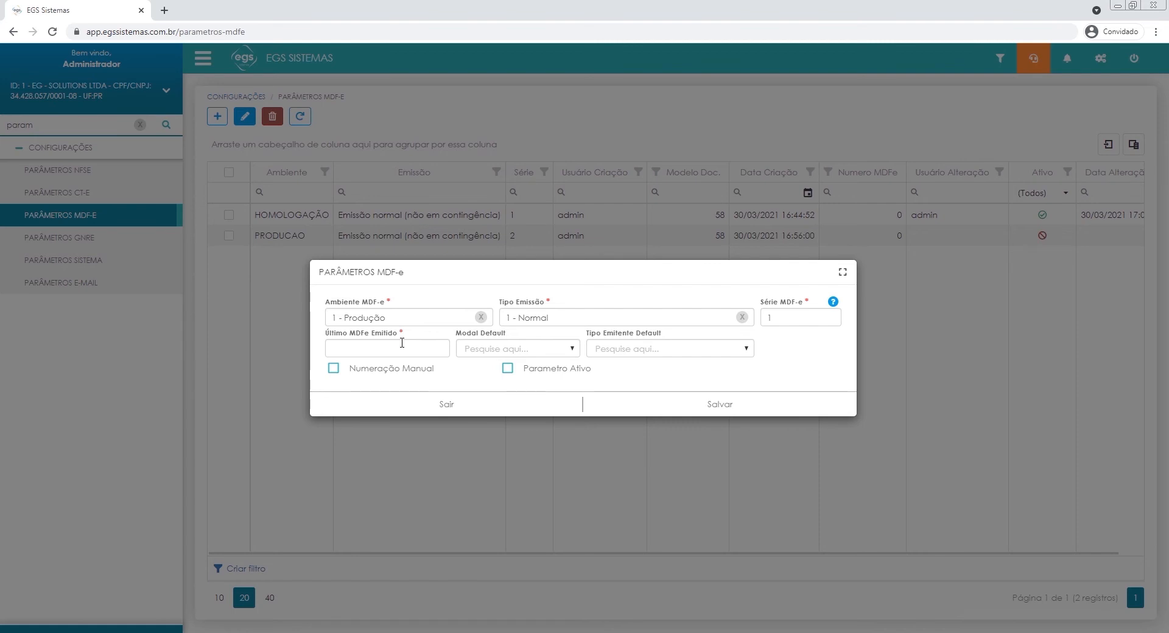
# Set Último MDFe Emitido to 0 and Modal Default to Rodoviário, leaving Tipo Emitente Default empty.
pyautogui.click(403, 345)
pyautogui.write('0')
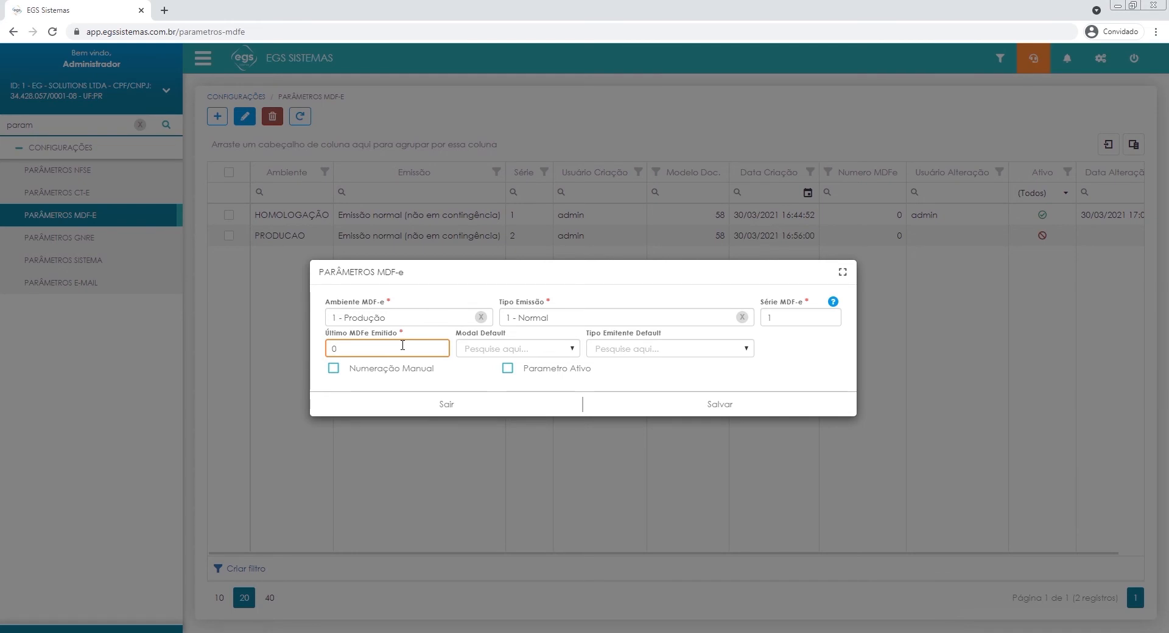
pyautogui.click(571, 350)
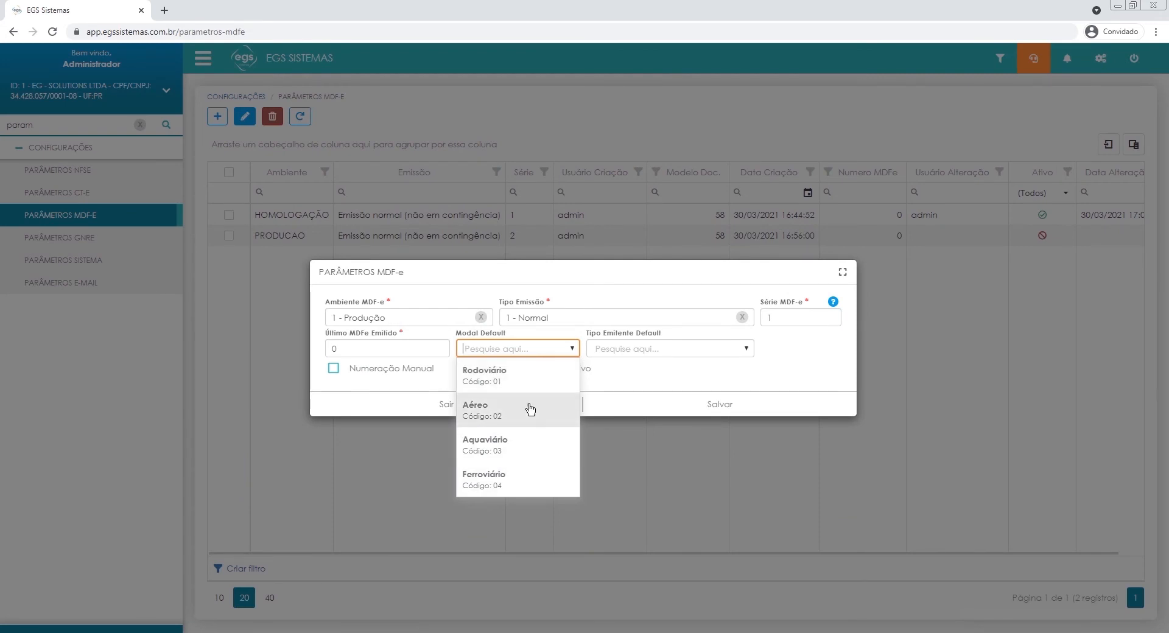
pyautogui.click(532, 380)
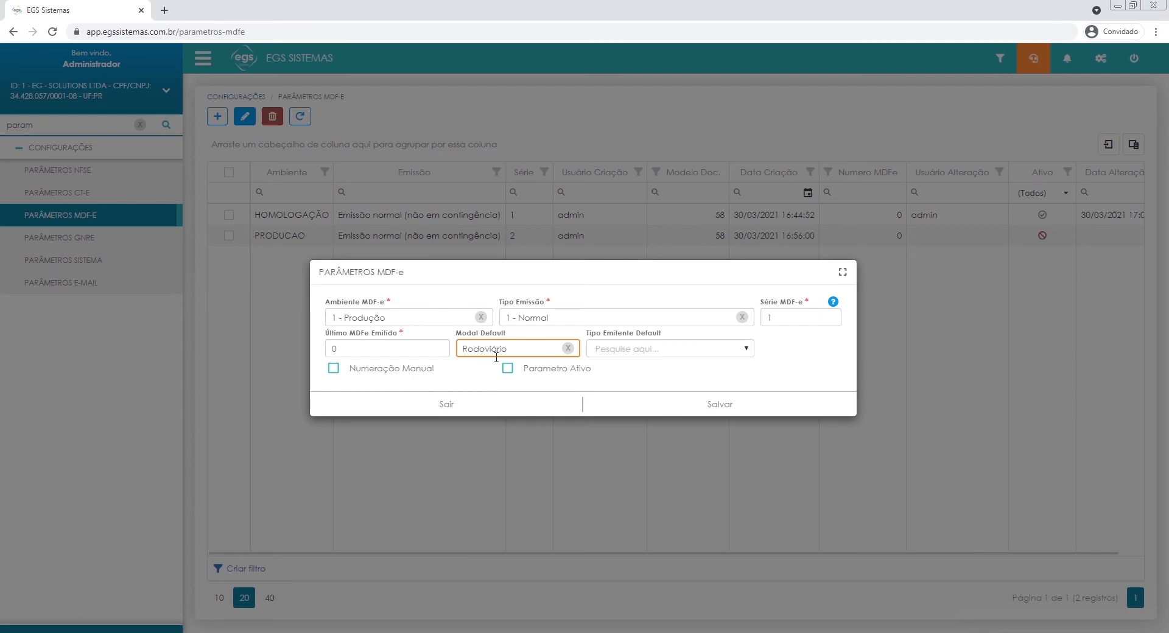
pyautogui.click(639, 348)
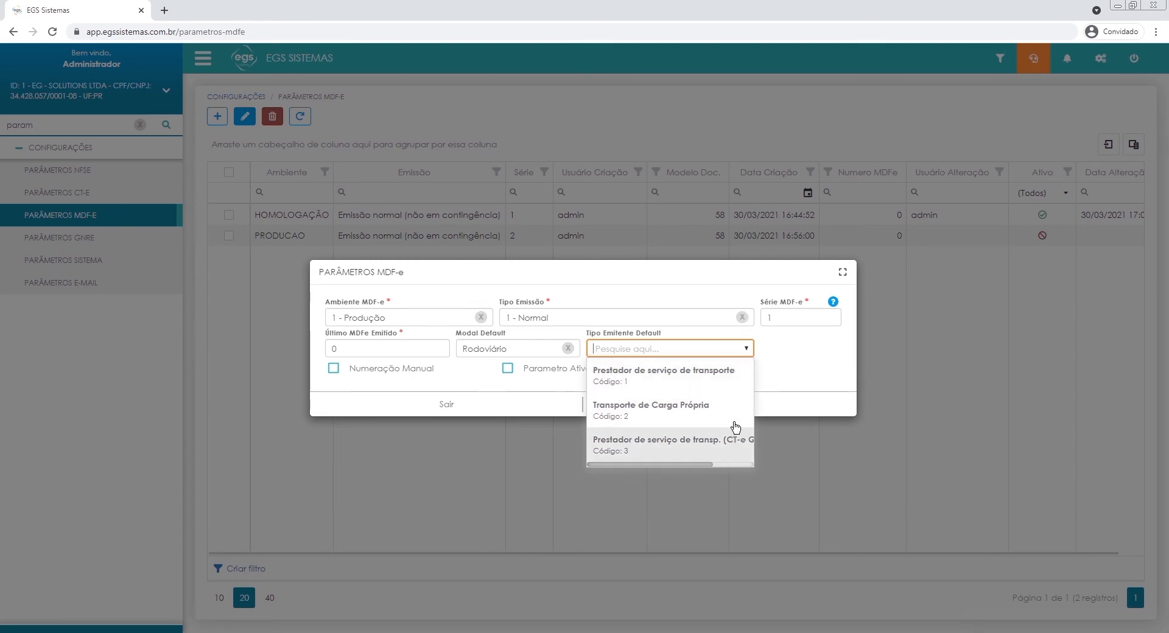
pyautogui.click(810, 372)
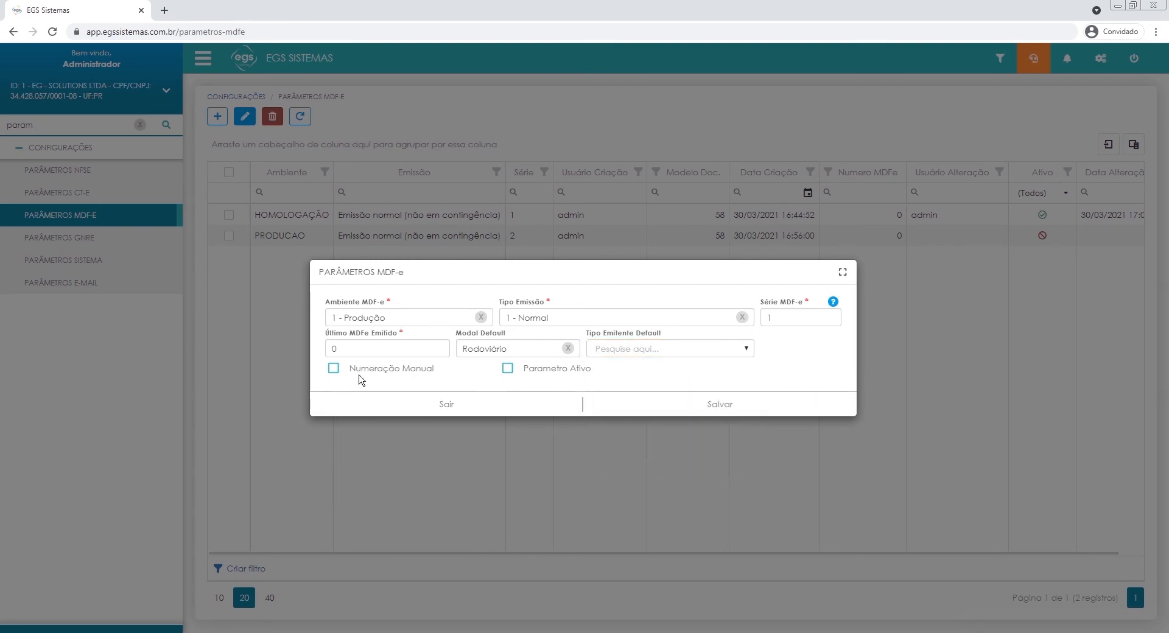
# Mark the MDF-e parameter as Parametro Ativo without Numeração Manual and save it.
pyautogui.click(338, 373)
pyautogui.click(334, 369)
pyautogui.click(542, 369)
pyautogui.click(783, 411)
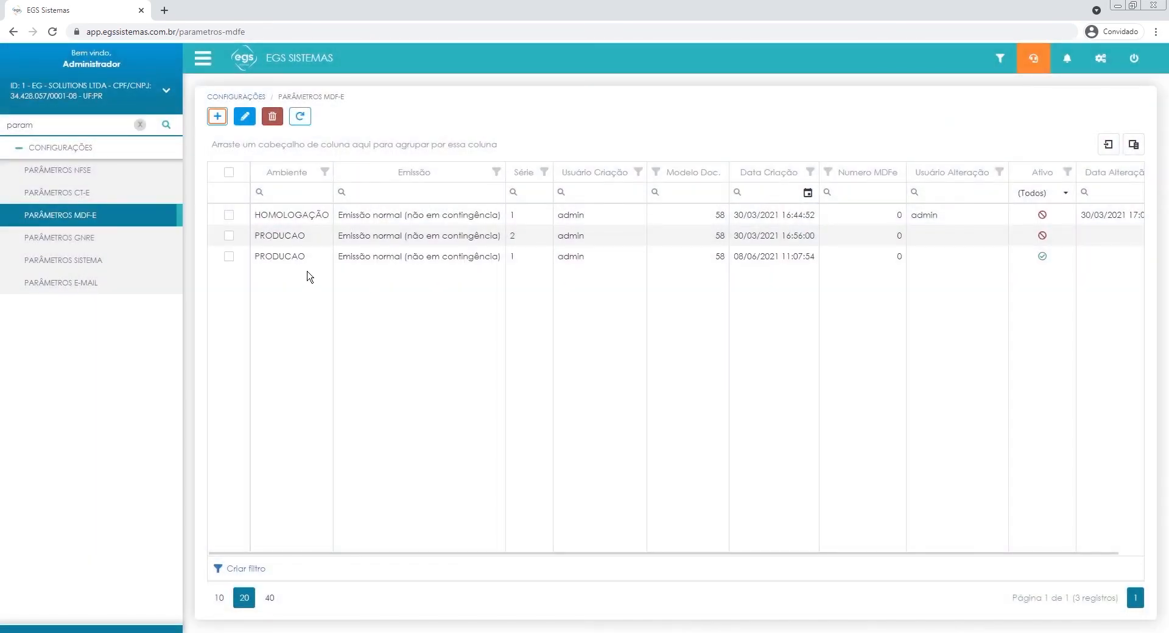
# Compare the Ativo status of the two Produção parameters in the MDF-e parameter list.
pyautogui.doubleClick(293, 238)
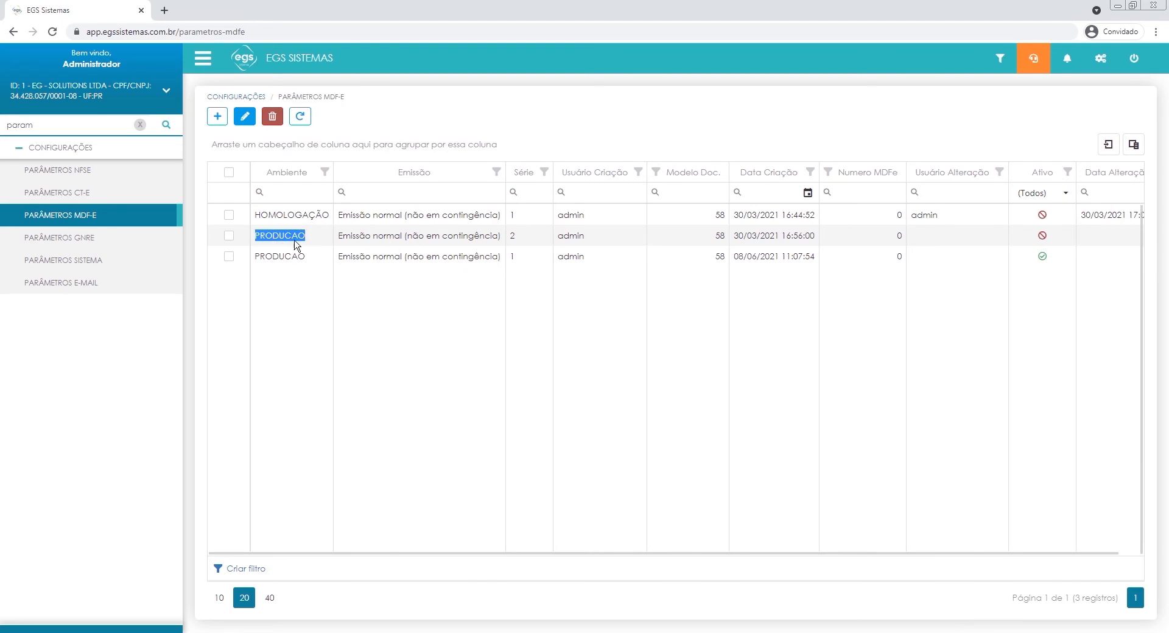
pyautogui.click(651, 244)
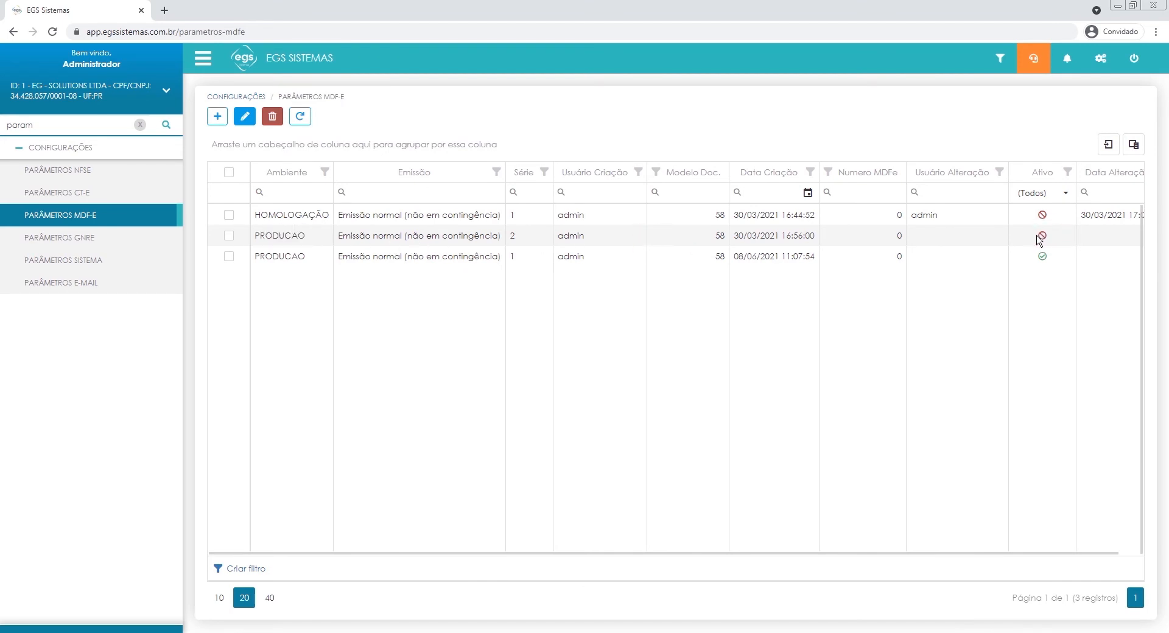
pyautogui.moveTo(369, 259); pyautogui.dragTo(772, 318)
pyautogui.click(986, 295)
pyautogui.click(1042, 261)
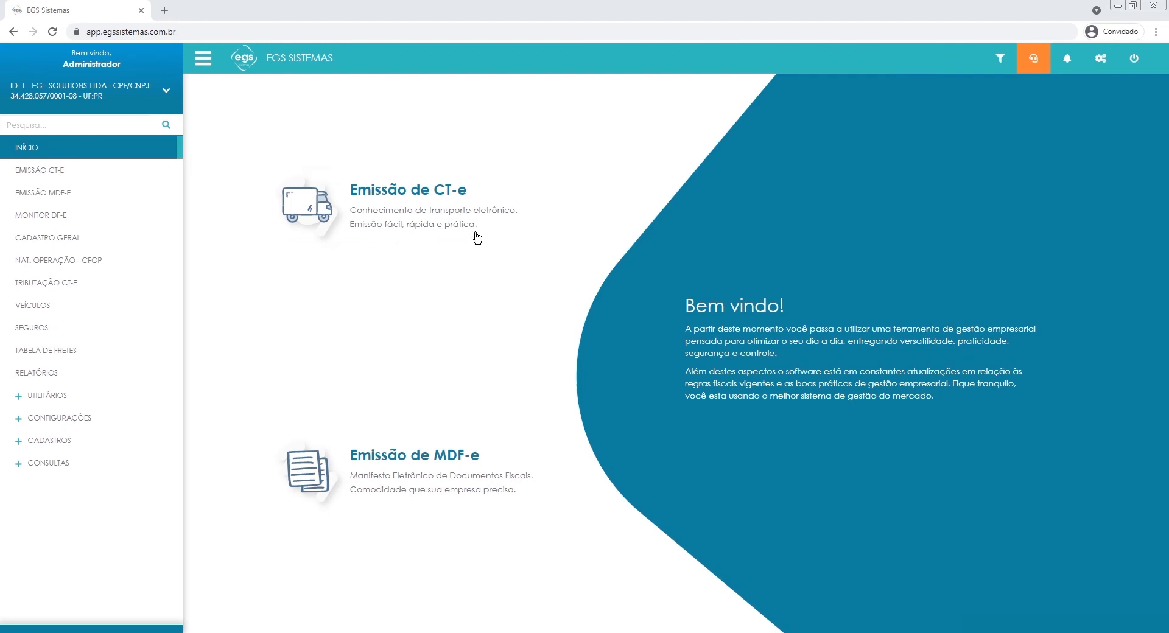
# Open the CT-e issuance list and generate an MDF-e from the authorized CT-e.
pyautogui.click(437, 204)
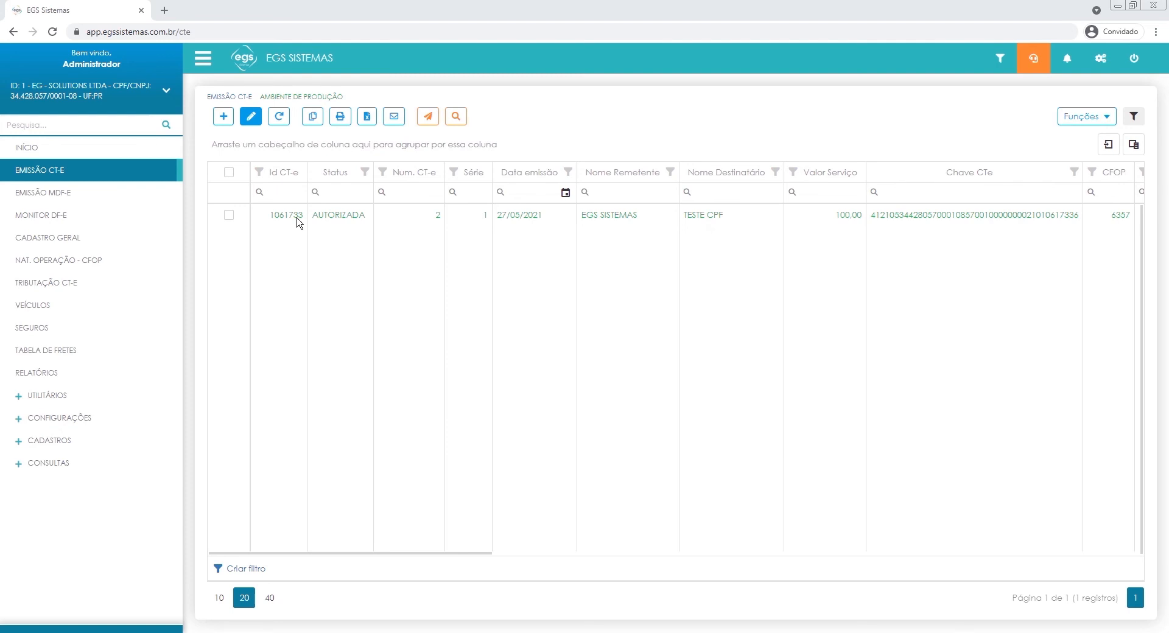
pyautogui.click(229, 215)
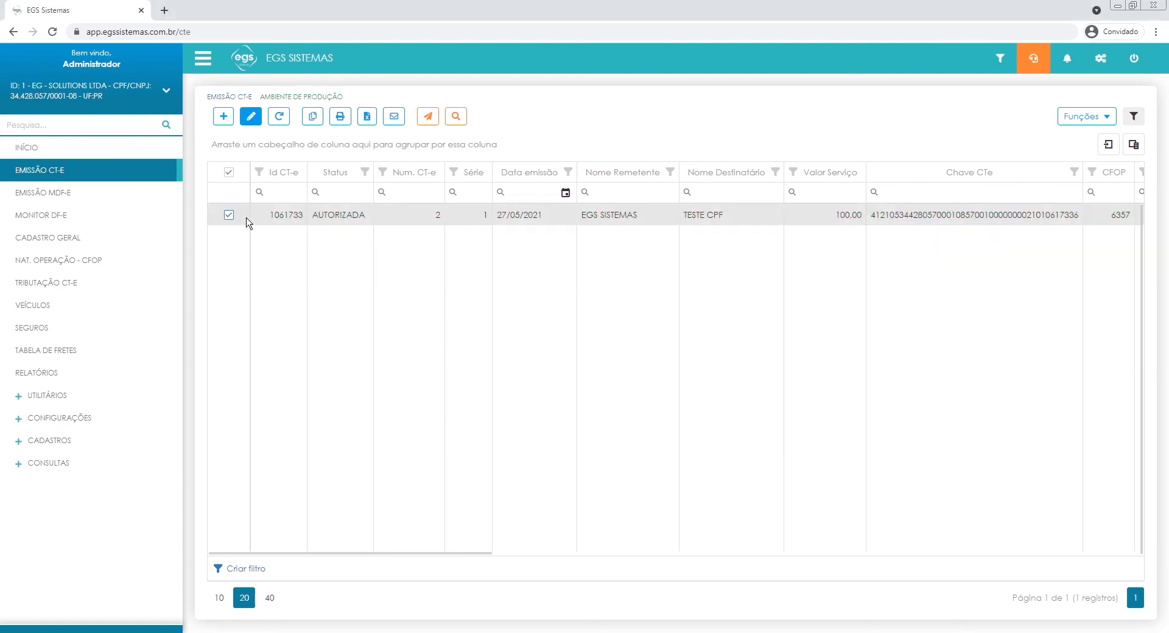
pyautogui.click(1061, 121)
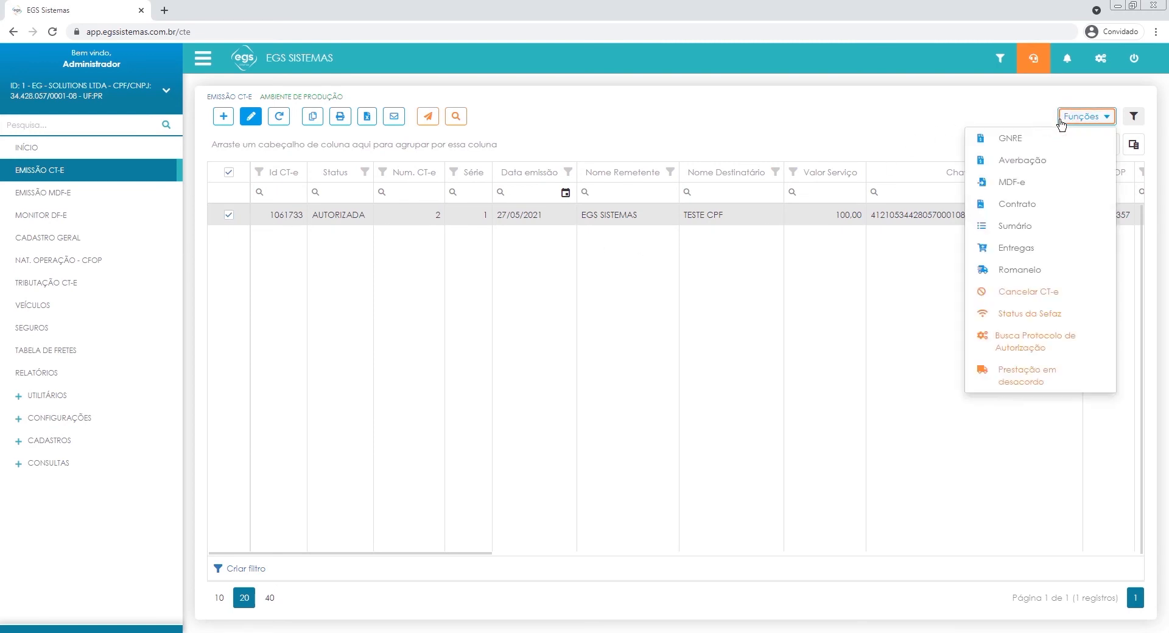
pyautogui.click(1030, 184)
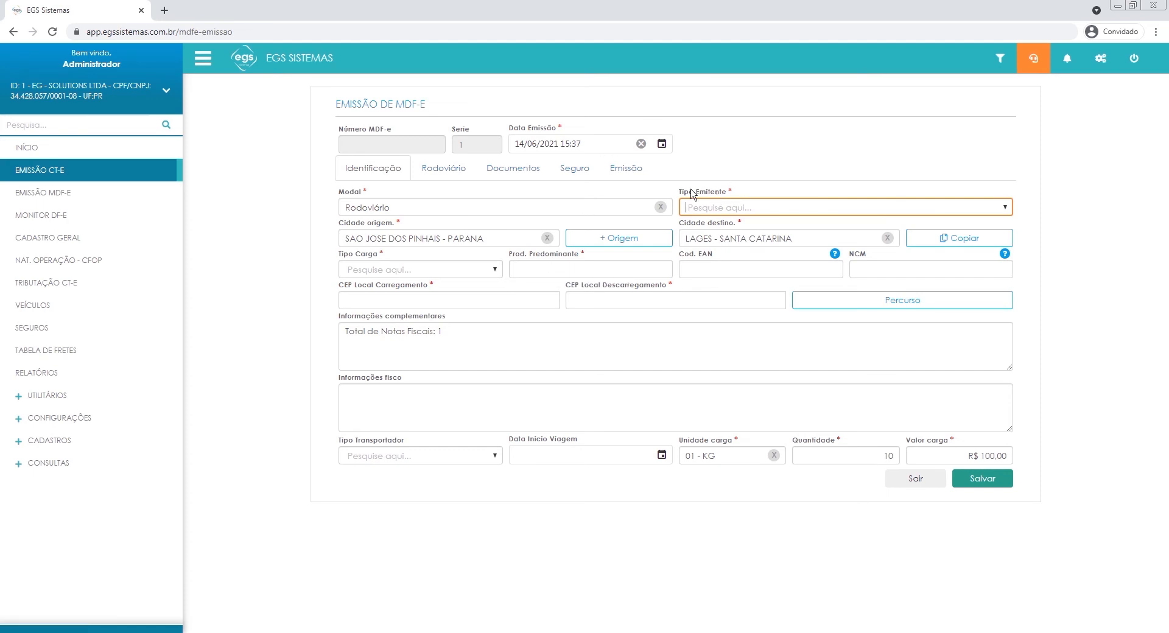
# Set the MDF-e's Tipo Emitente to Prestador de serviço de transporte and Tipo Carga to Carga Geral.
pyautogui.click(706, 208)
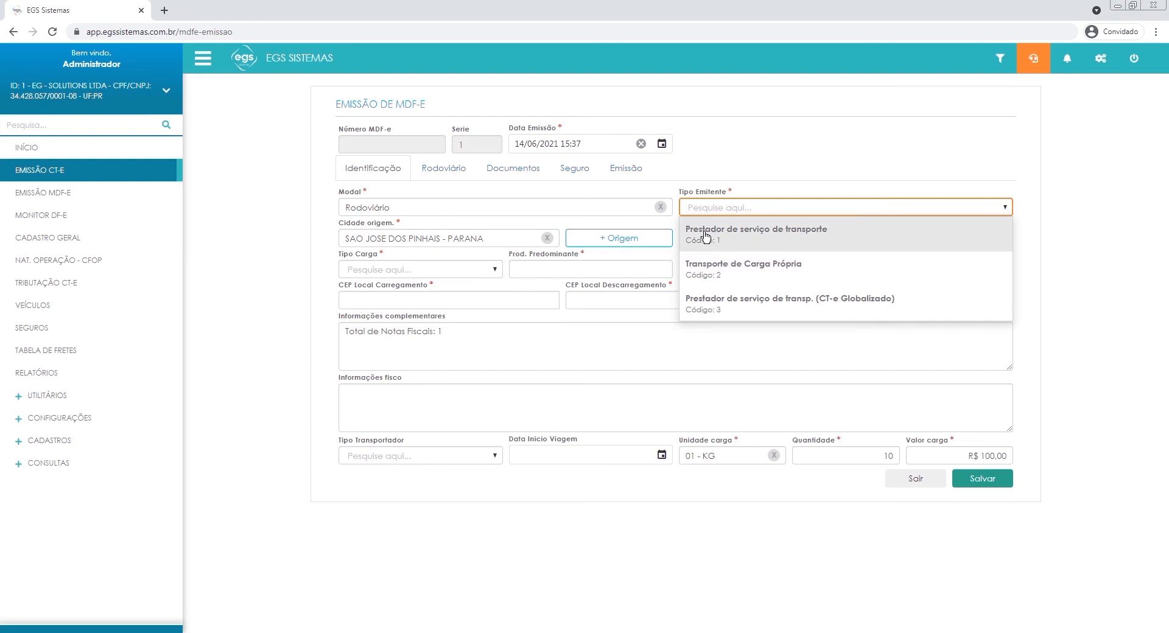
pyautogui.click(829, 243)
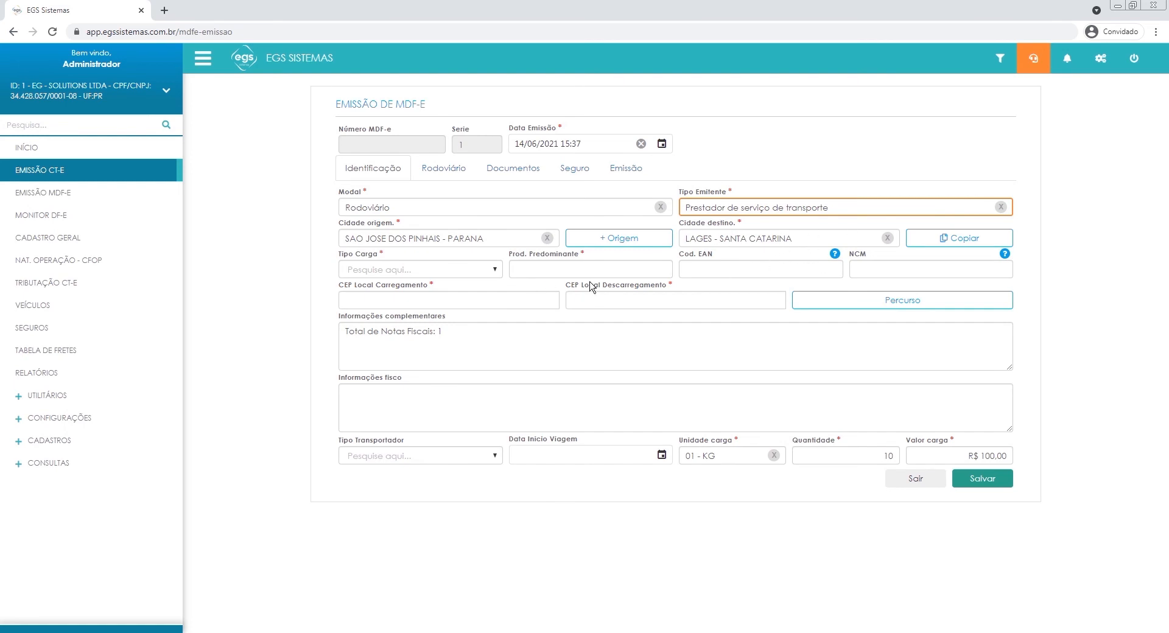
pyautogui.click(396, 269)
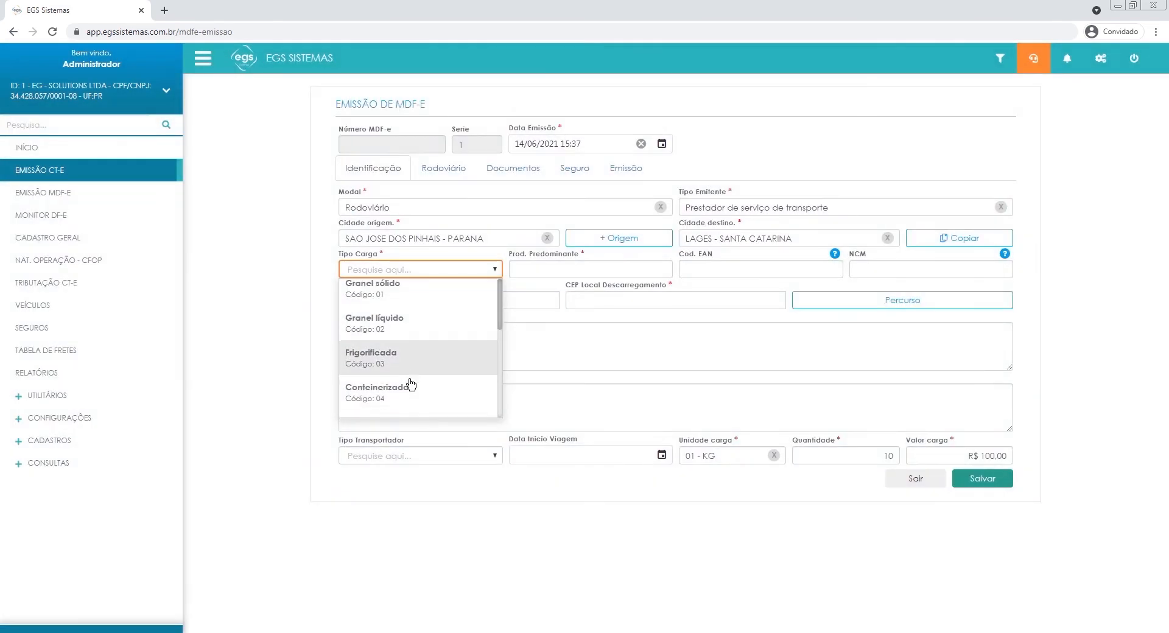
pyautogui.scroll(-3, 412, 375)
pyautogui.click(404, 316)
# Enter DIVERSOS as the predominant product, leaving Cod. EAN and NCM empty.
pyautogui.click(530, 275)
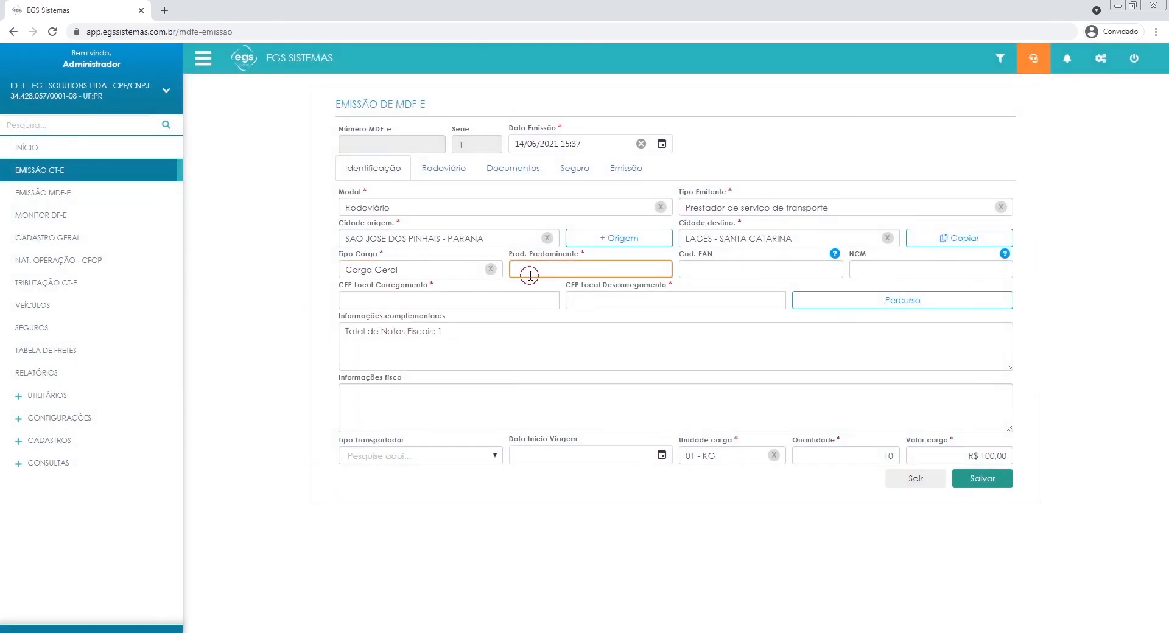
pyautogui.write('DIVERSOS')
pyautogui.press('Tab')
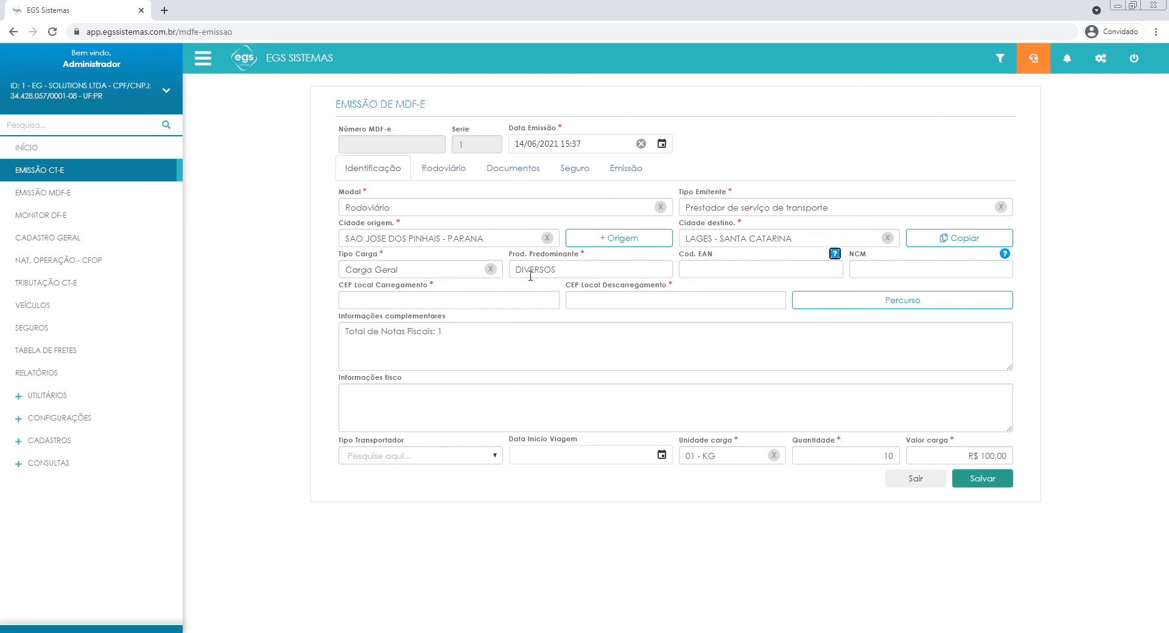
pyautogui.click(745, 272)
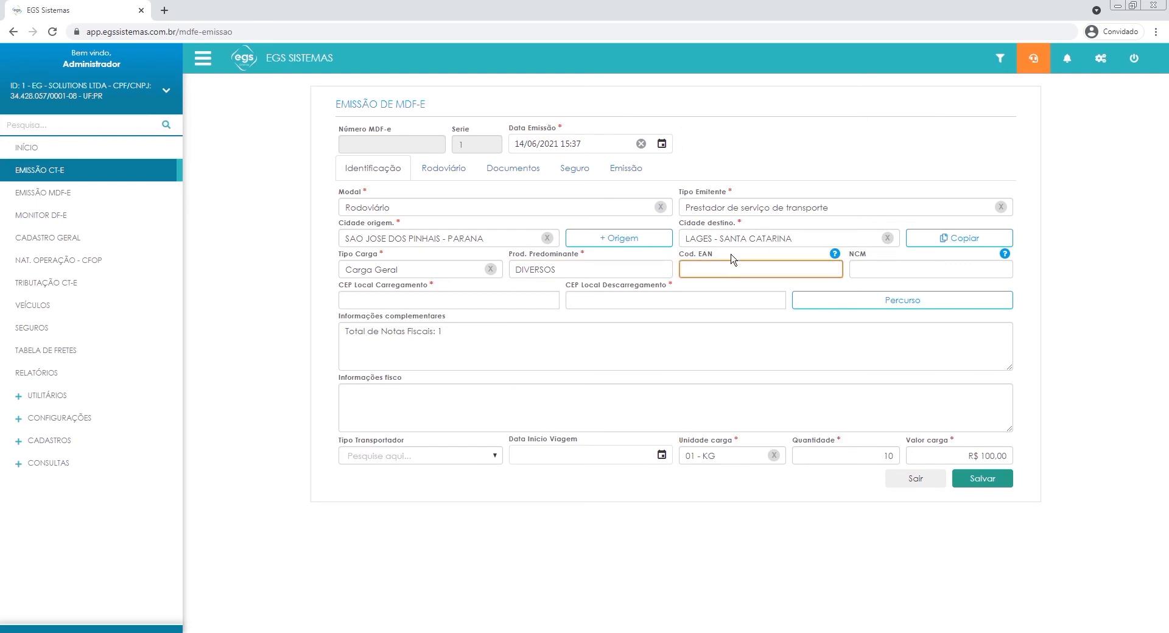
pyautogui.click(878, 275)
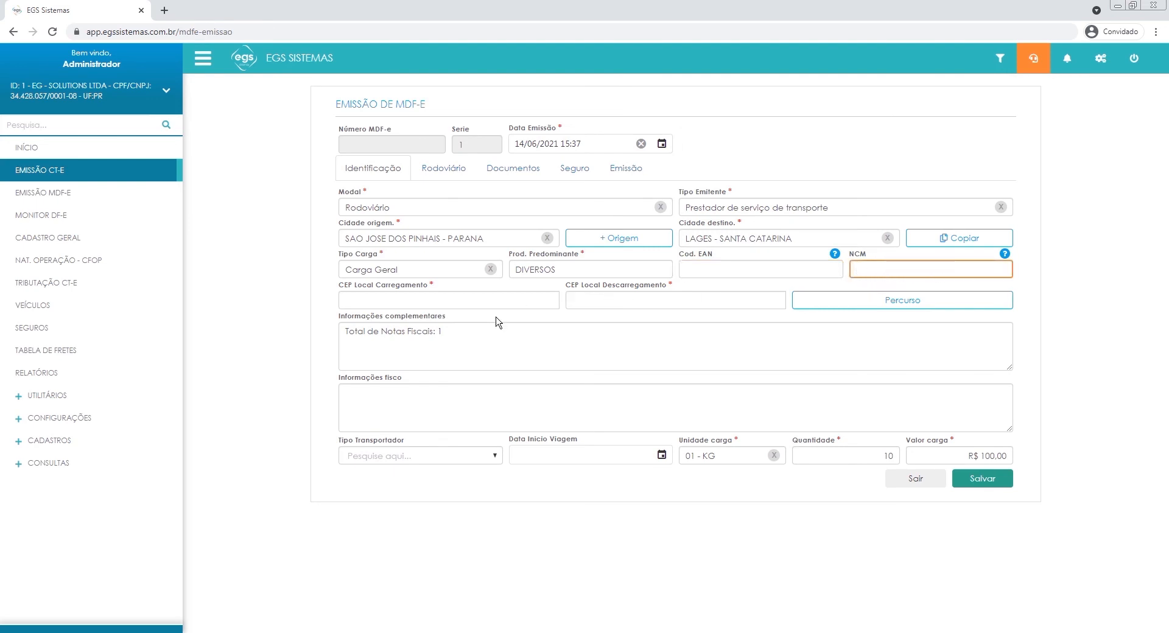
# Fill in CEP Local Carregamento and CEP Local Descarregamento with the placeholder 00000-000.
pyautogui.click(477, 300)
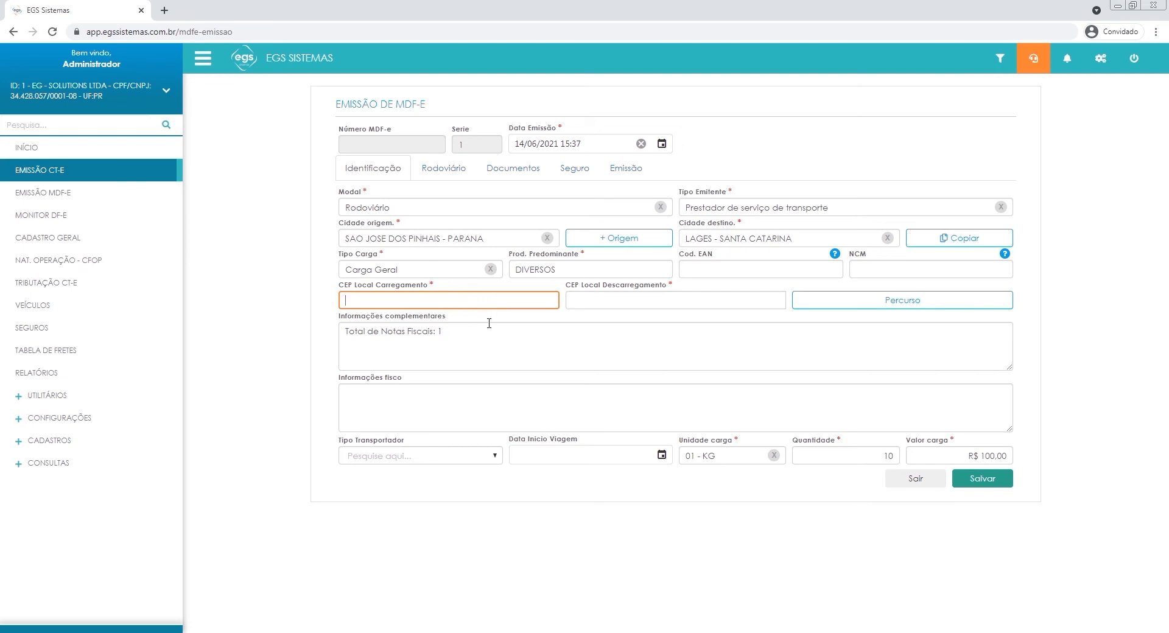
pyautogui.write('00000-000')
pyautogui.click(579, 300)
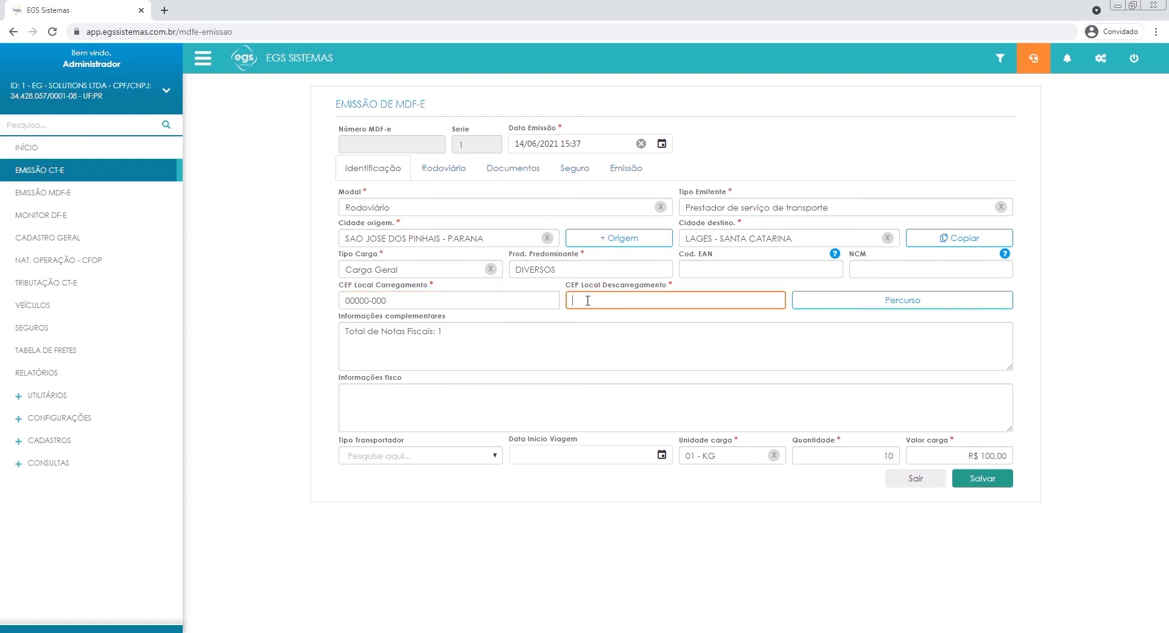
pyautogui.write('00000-000')
pyautogui.click(784, 317)
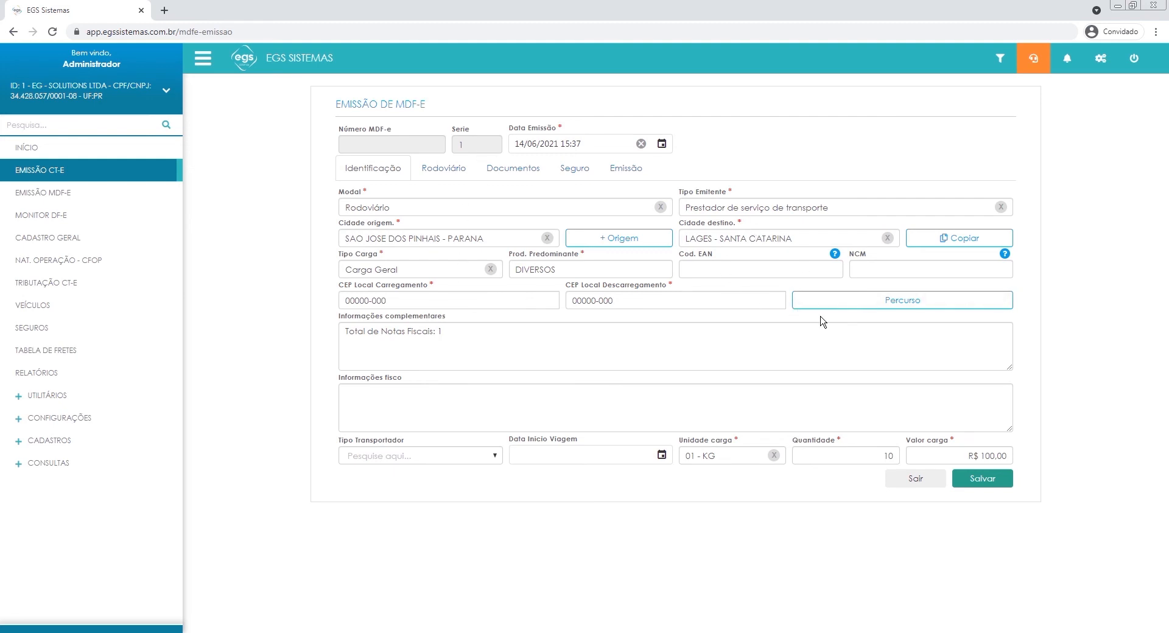
# Leave Informações complementares and Informações fisco as they are and set Tipo Transportador to 1 - ETC.
pyautogui.click(630, 365)
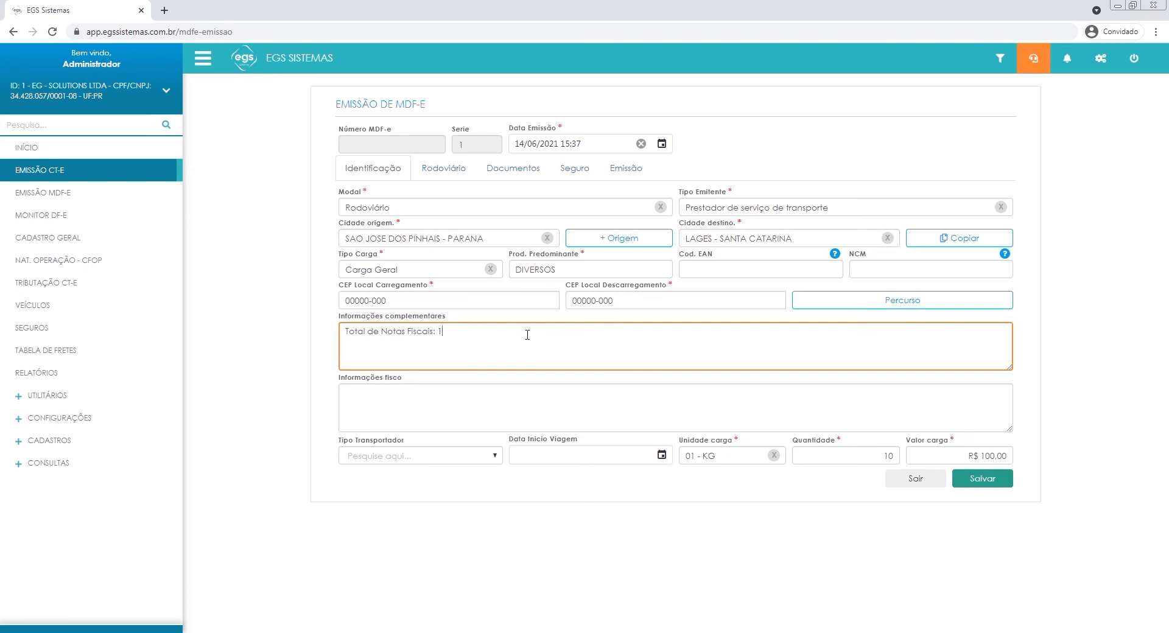
pyautogui.click(505, 411)
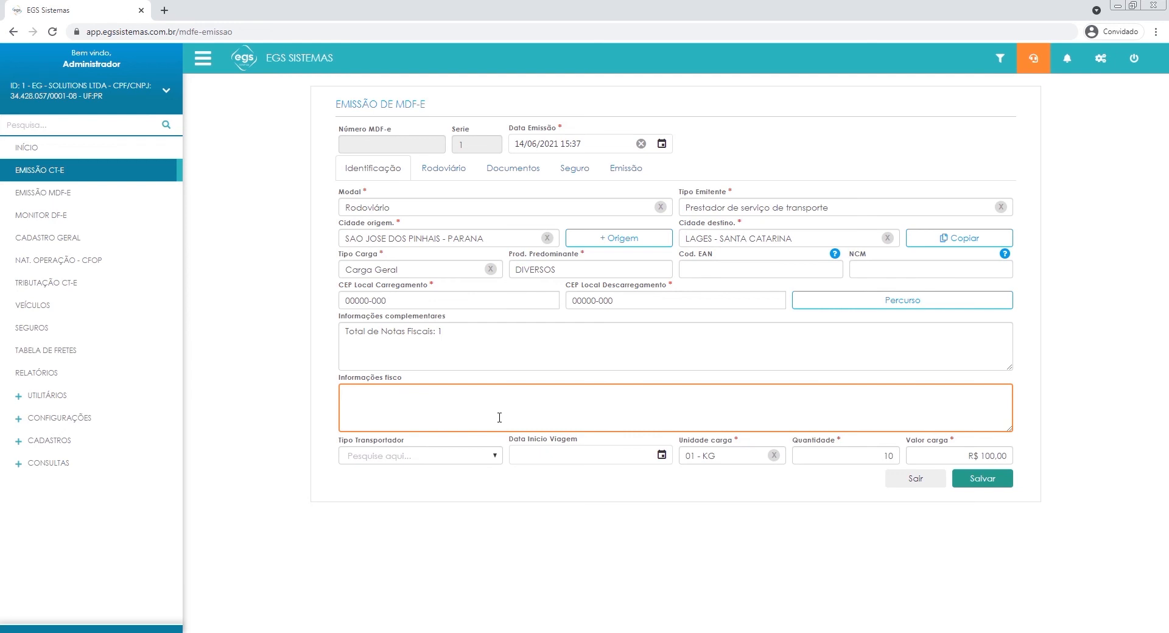
pyautogui.click(456, 446)
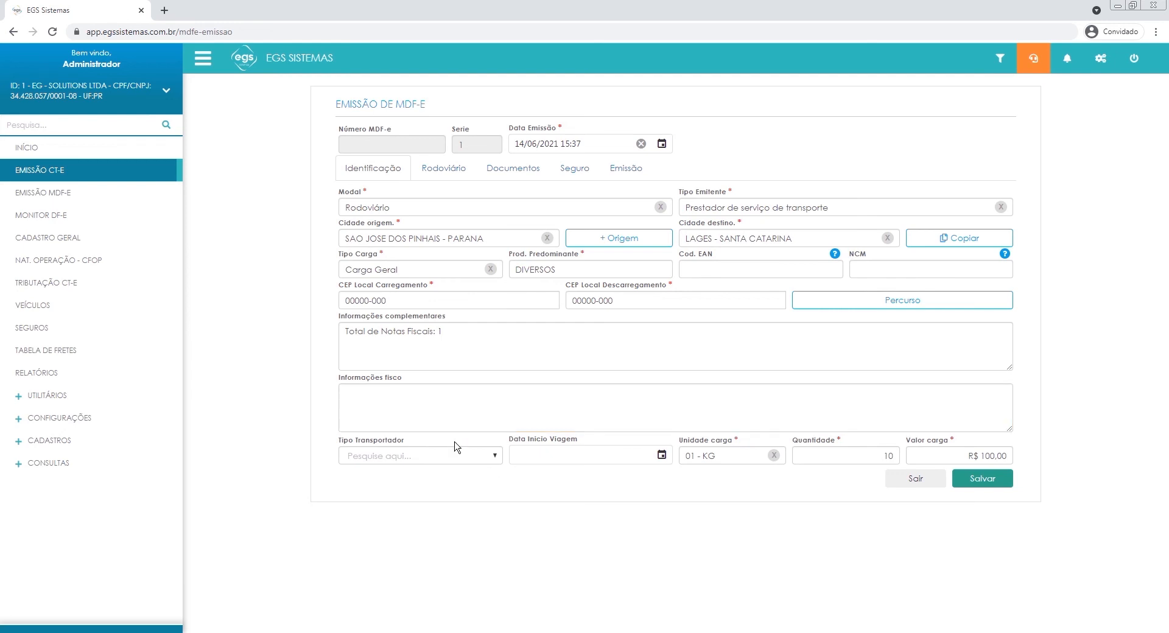
pyautogui.click(397, 455)
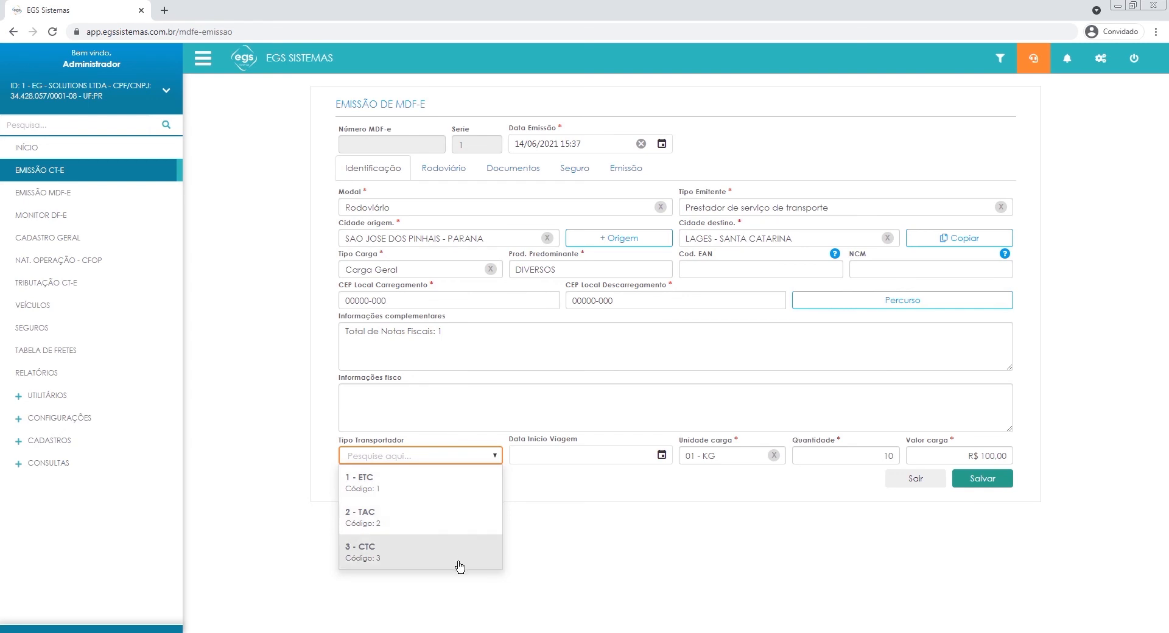
pyautogui.click(430, 487)
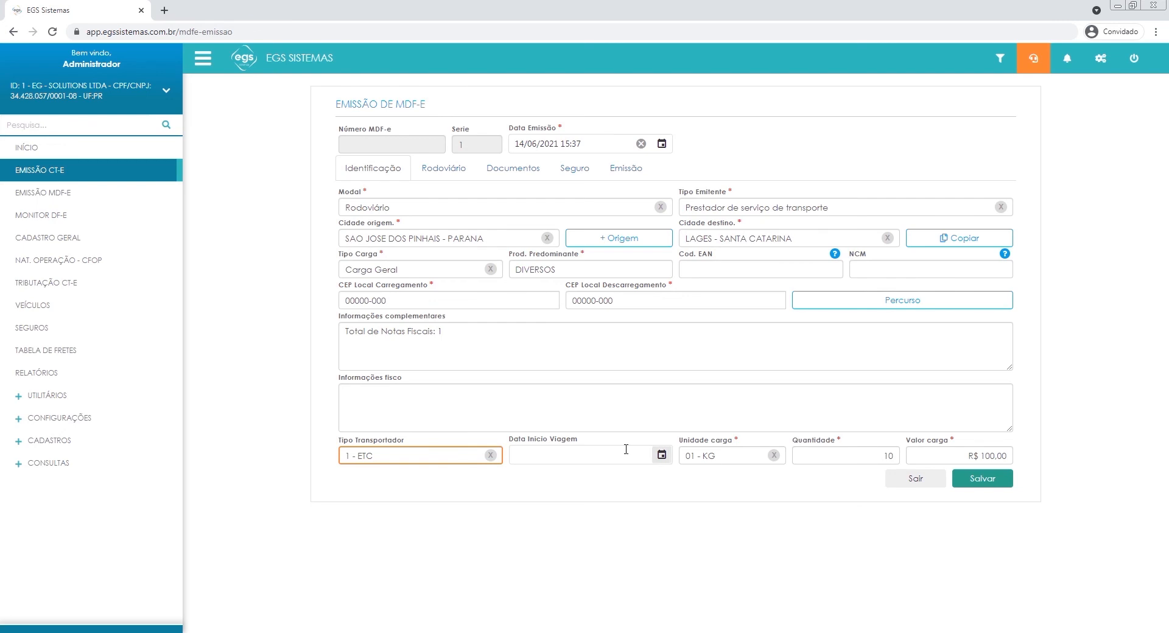
# Set Data Início Viagem to 14/06/2021 17:00.
pyautogui.click(575, 458)
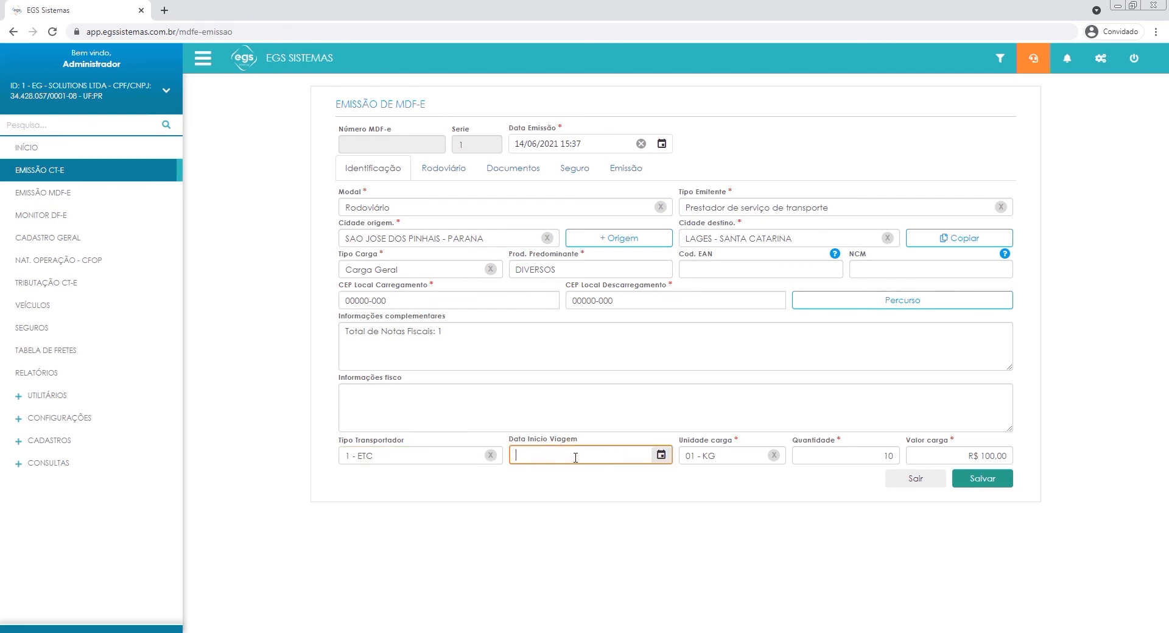
pyautogui.write('14/06/2021 15:39')
pyautogui.click(574, 457)
pyautogui.moveTo(587, 455); pyautogui.dragTo(546, 453)
pyautogui.click(563, 455)
pyautogui.write('17:00')
pyautogui.click(744, 484)
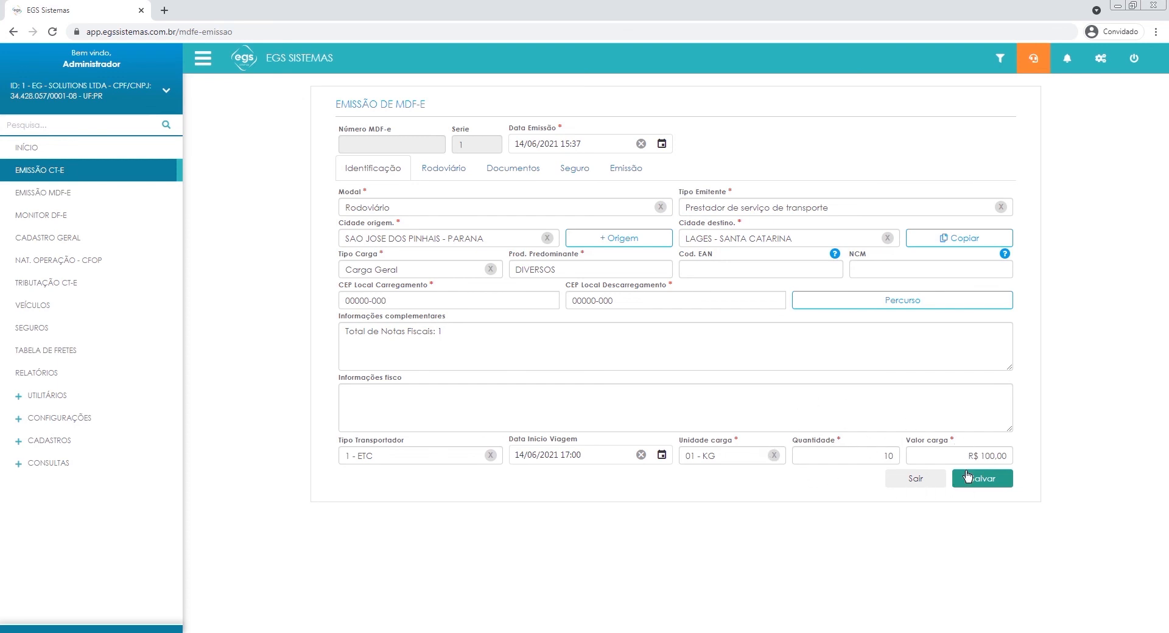
# Open the MDF-e's Rodoviário section and choose EGS SISTEMAS as the Contratante (Tomador).
pyautogui.click(445, 170)
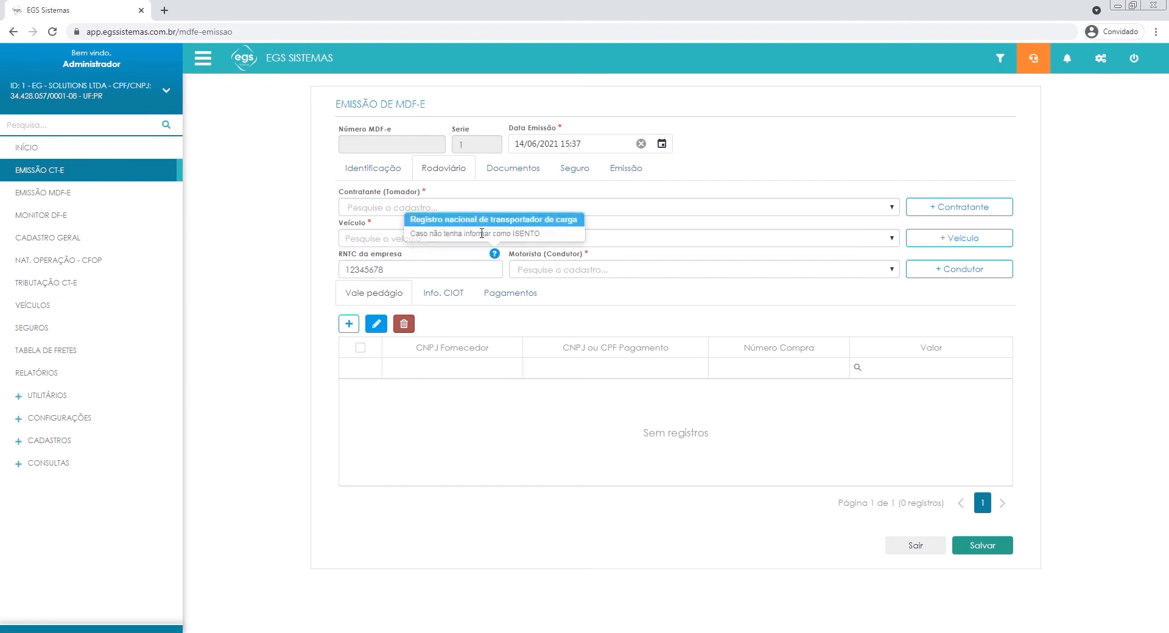
pyautogui.click(407, 207)
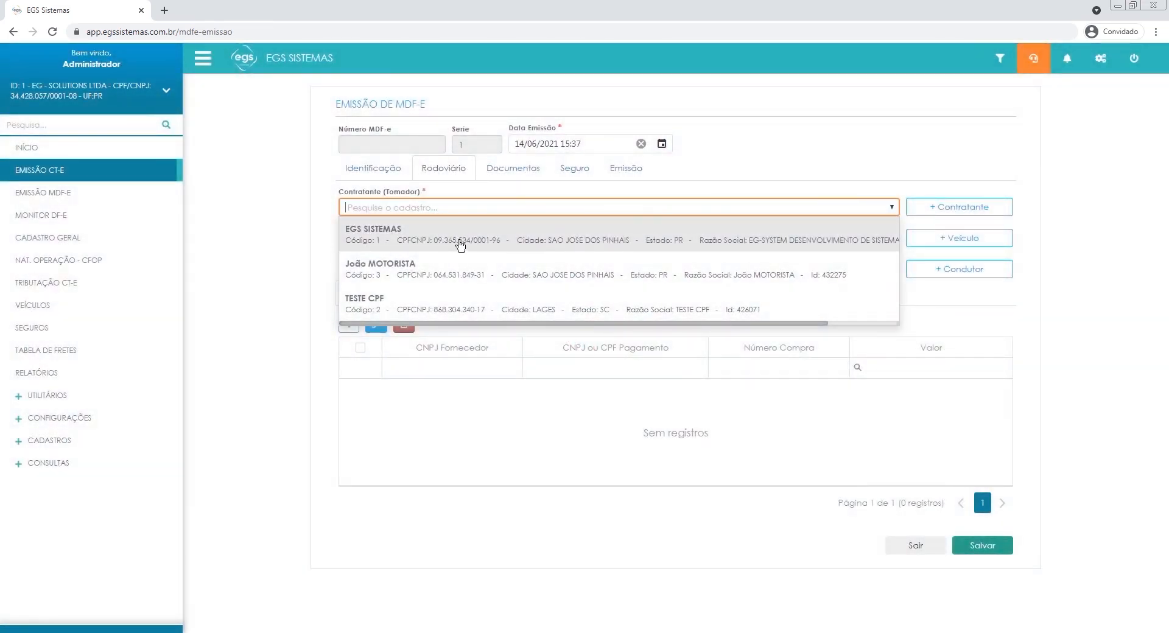
pyautogui.click(463, 241)
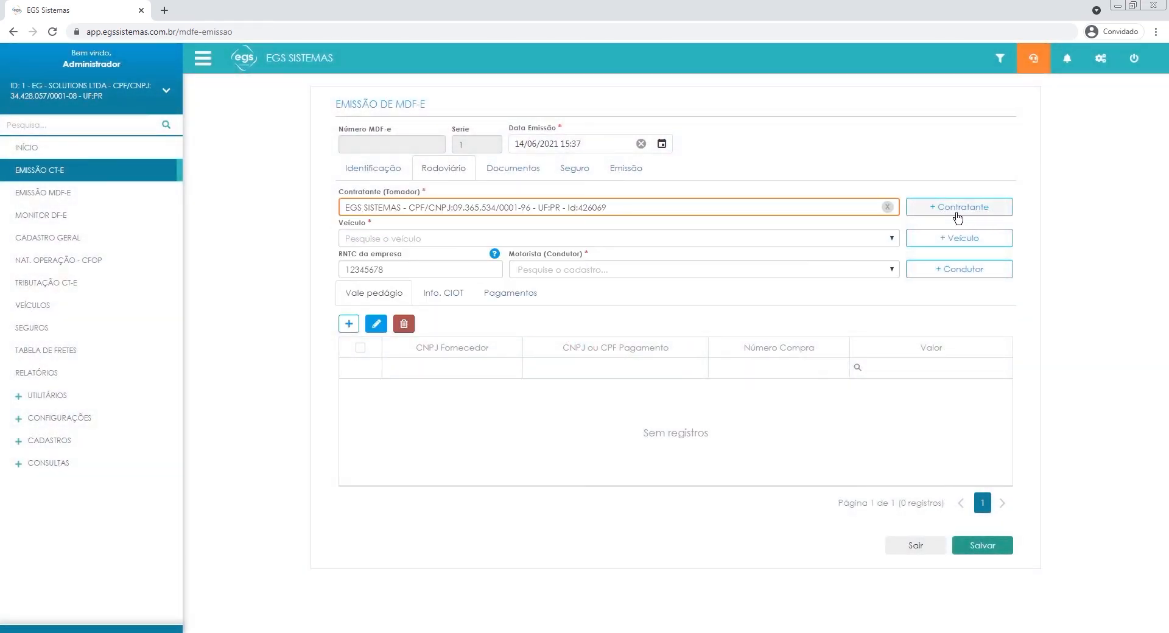
pyautogui.click(926, 190)
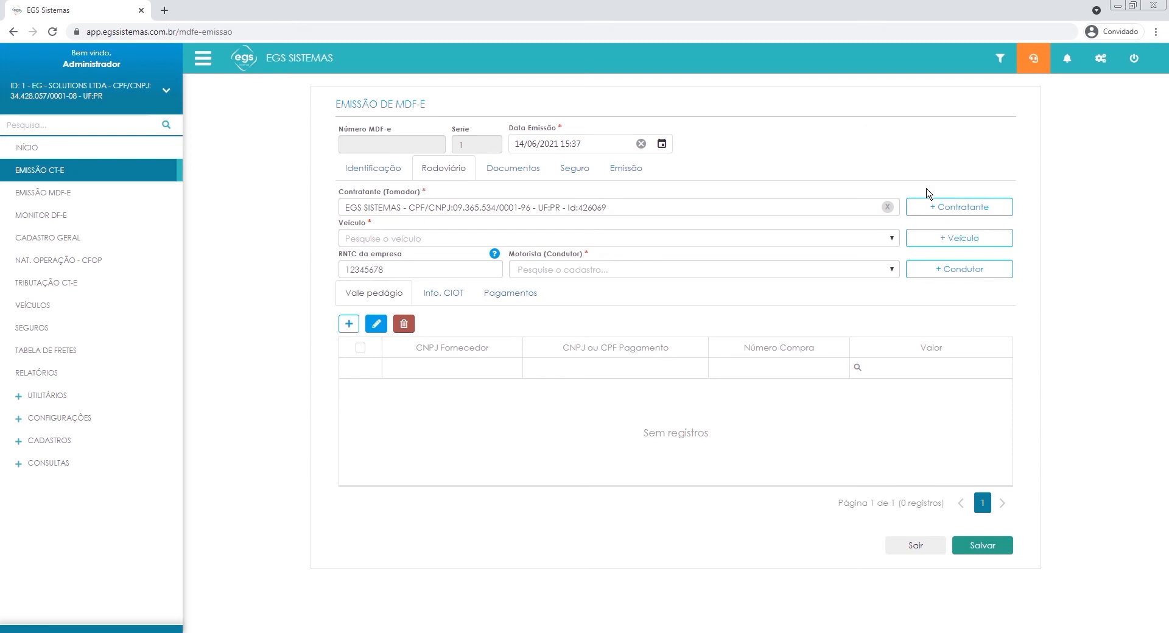
# View the form for adding further contratantes, then close it and its list without adding a record.
pyautogui.click(968, 207)
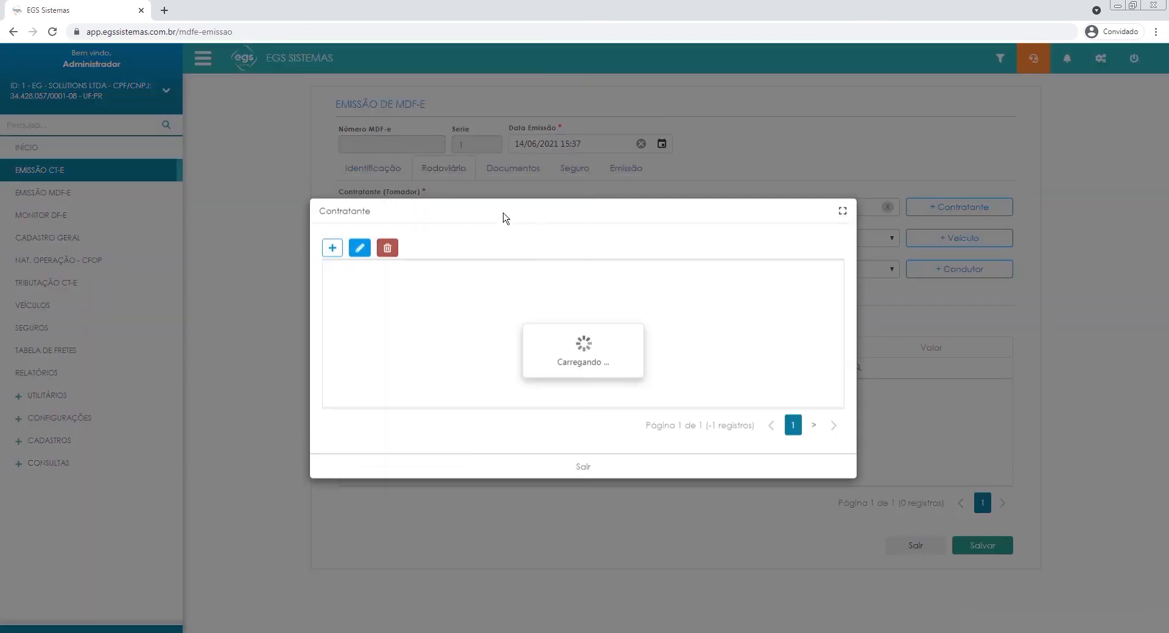
pyautogui.click(333, 248)
pyautogui.click(470, 341)
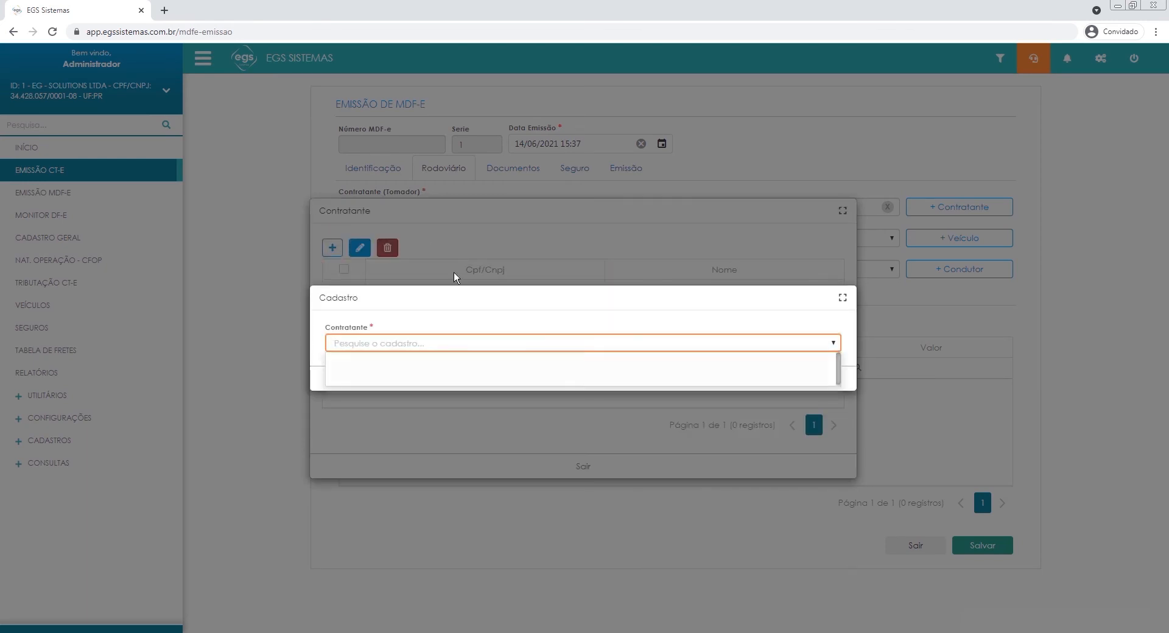
pyautogui.click(513, 331)
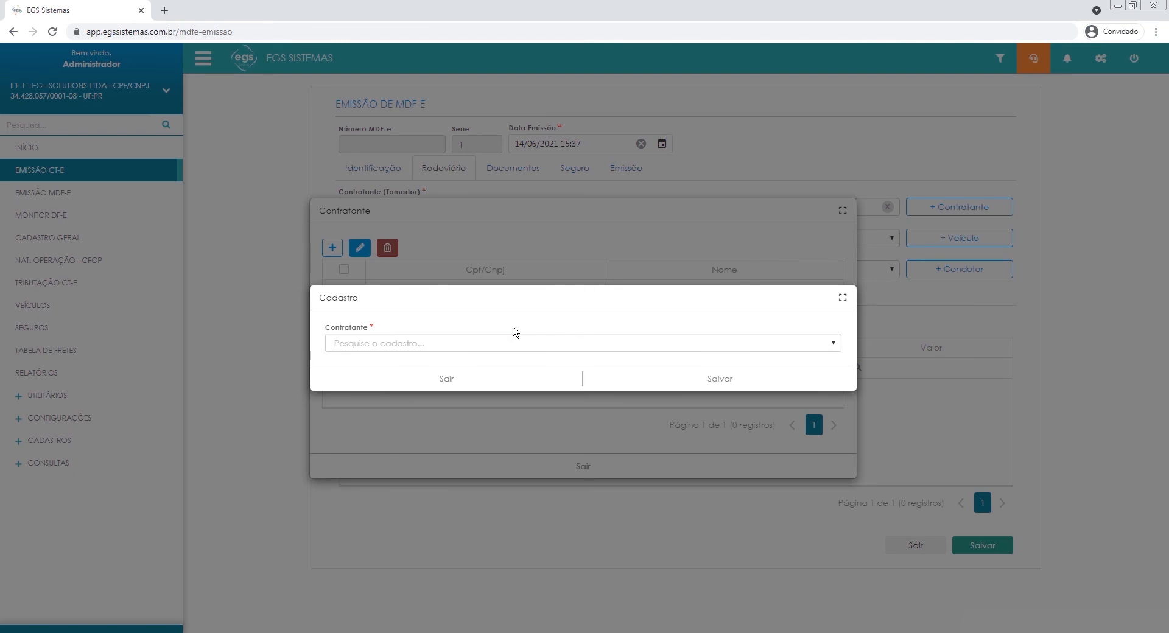
pyautogui.click(454, 380)
pyautogui.click(496, 462)
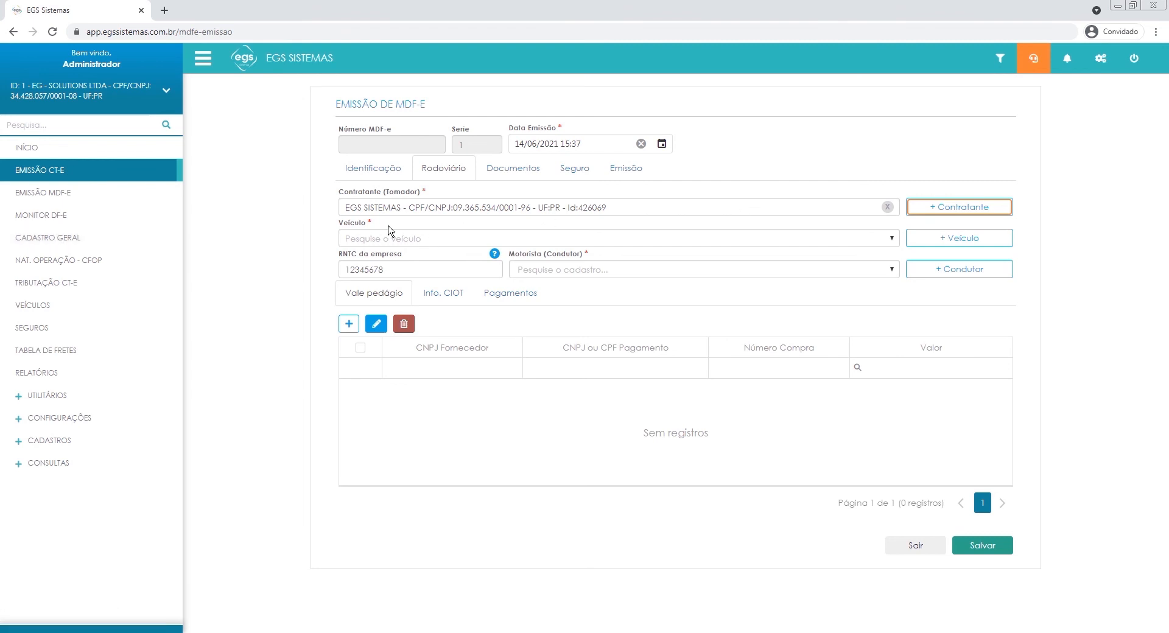
# Choose UTILITÁRIO 2020 as the Veículo and view the additional vehicles list without adding one.
pyautogui.click(443, 237)
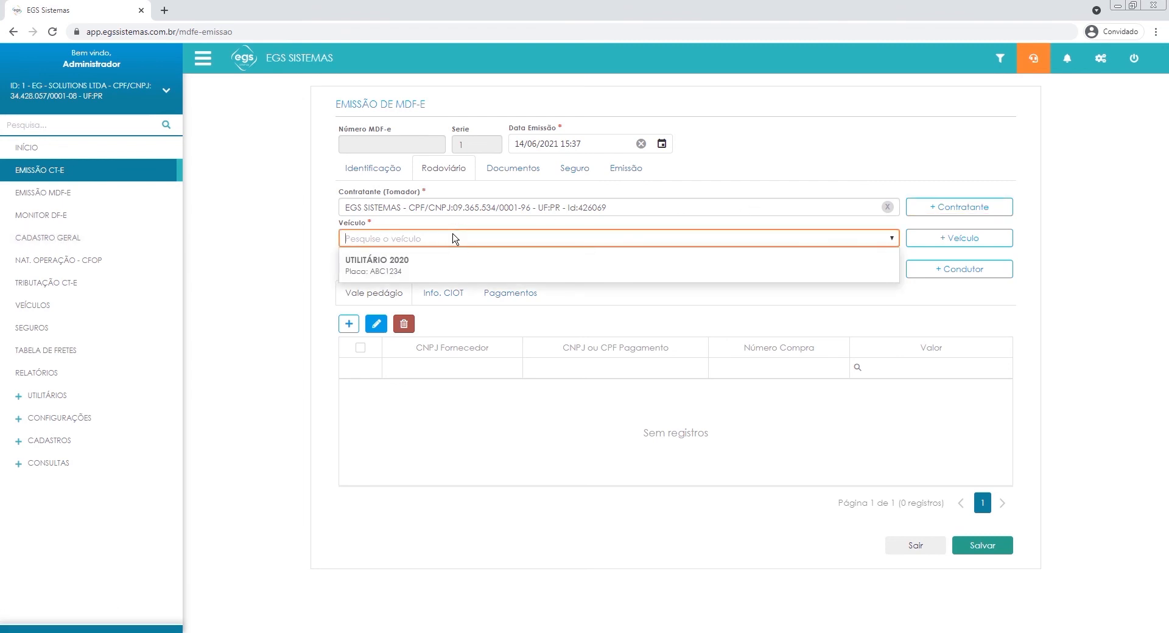
pyautogui.click(457, 263)
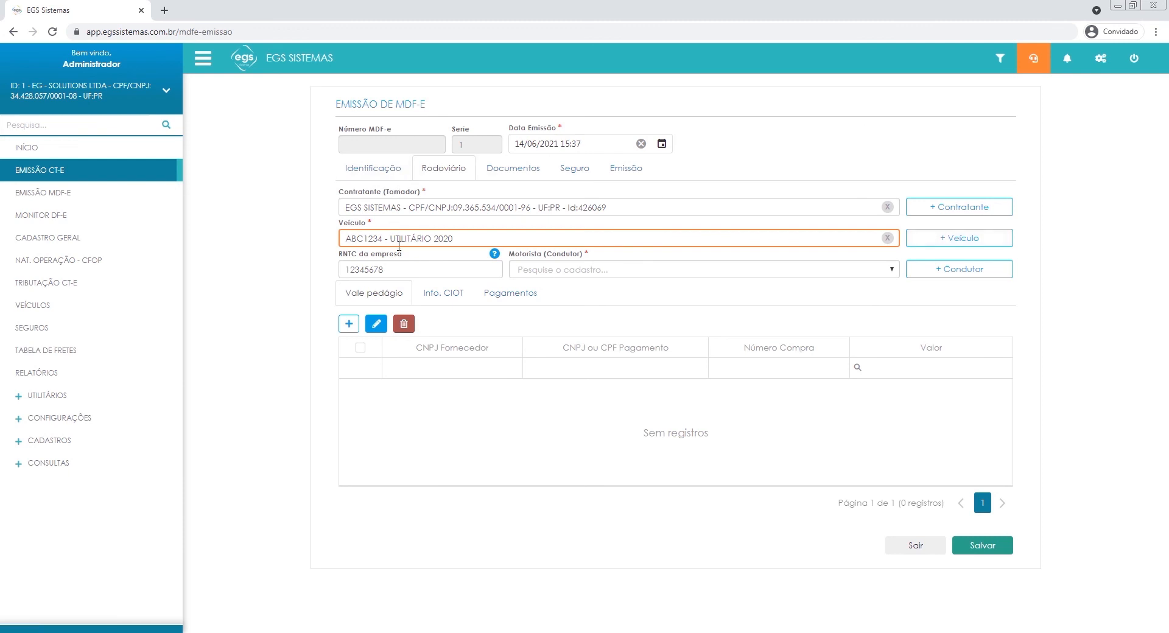
pyautogui.click(942, 246)
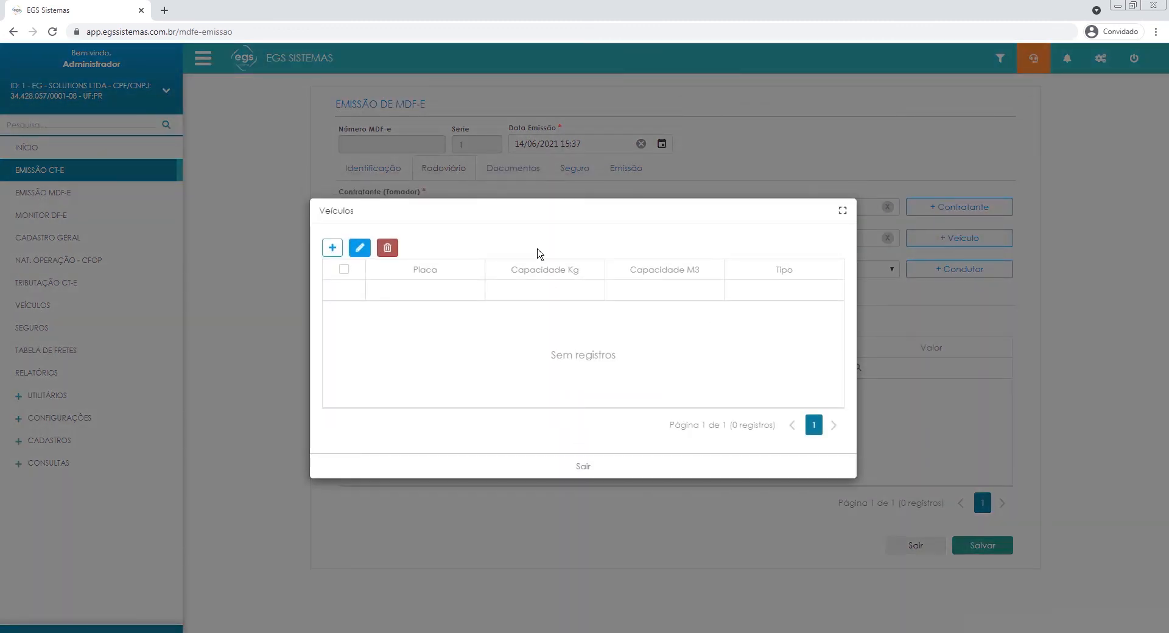
pyautogui.click(577, 462)
pyautogui.click(664, 290)
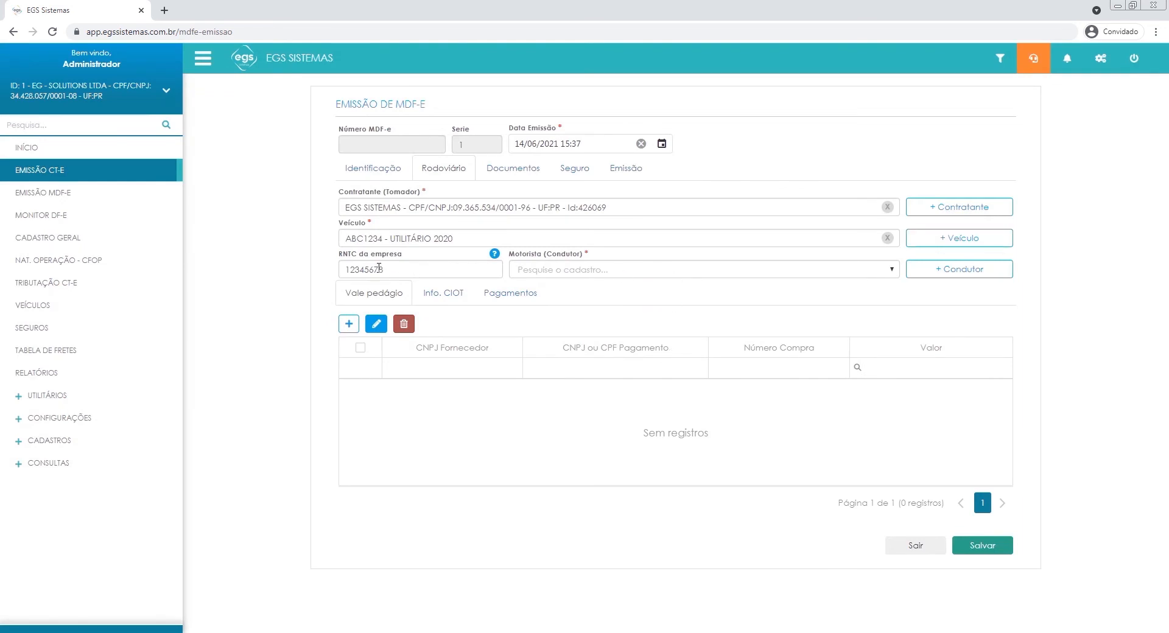
# Keep the company RNTC, choose the registered driver as Motorista (Condutor), and view the additional drivers list without adding one.
pyautogui.click(416, 268)
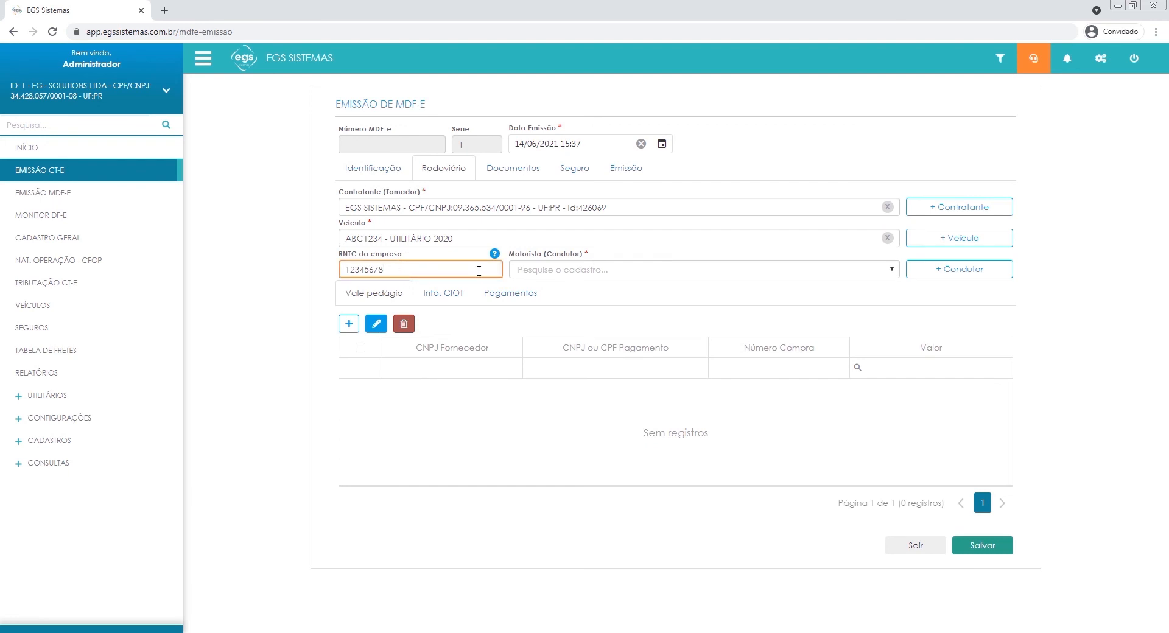
pyautogui.click(557, 289)
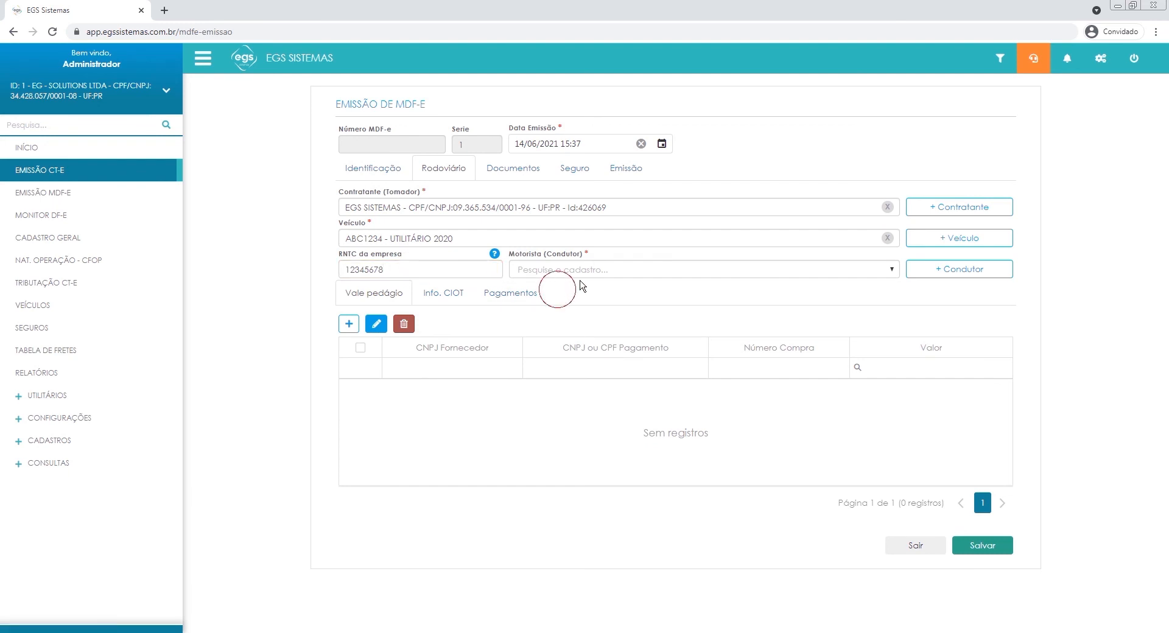
pyautogui.click(636, 271)
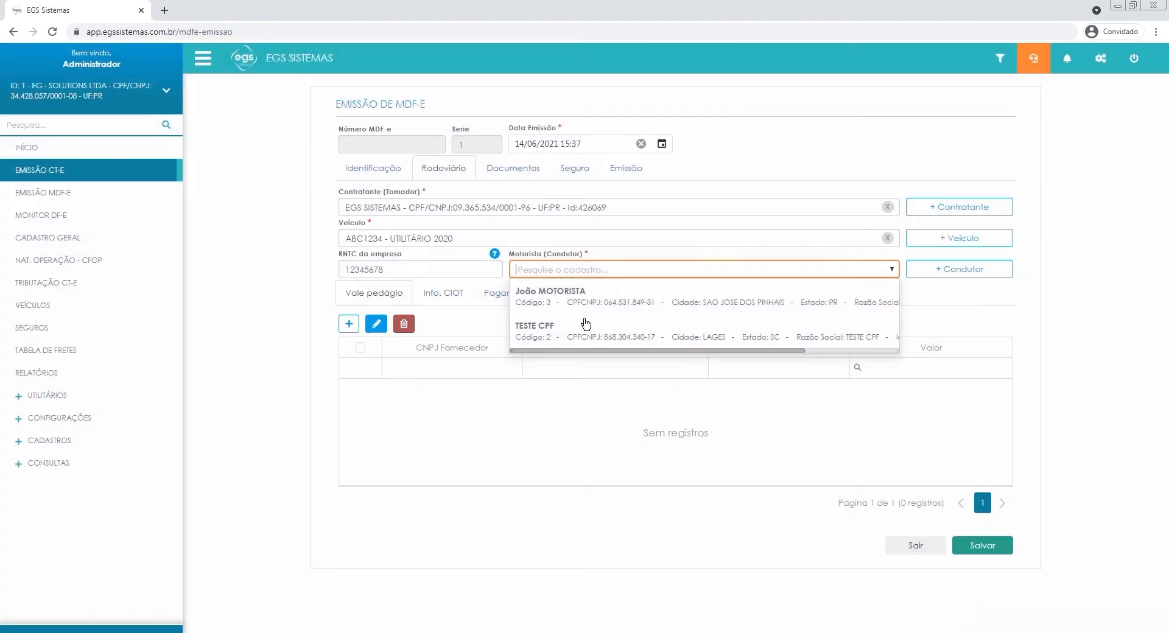
pyautogui.click(569, 298)
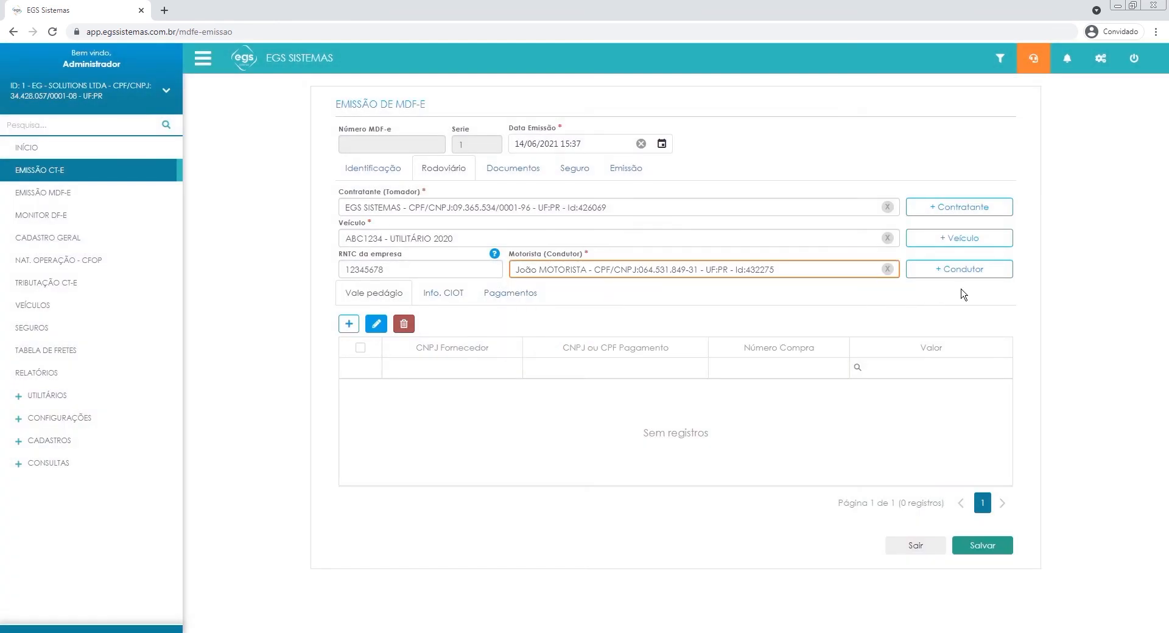
pyautogui.click(962, 269)
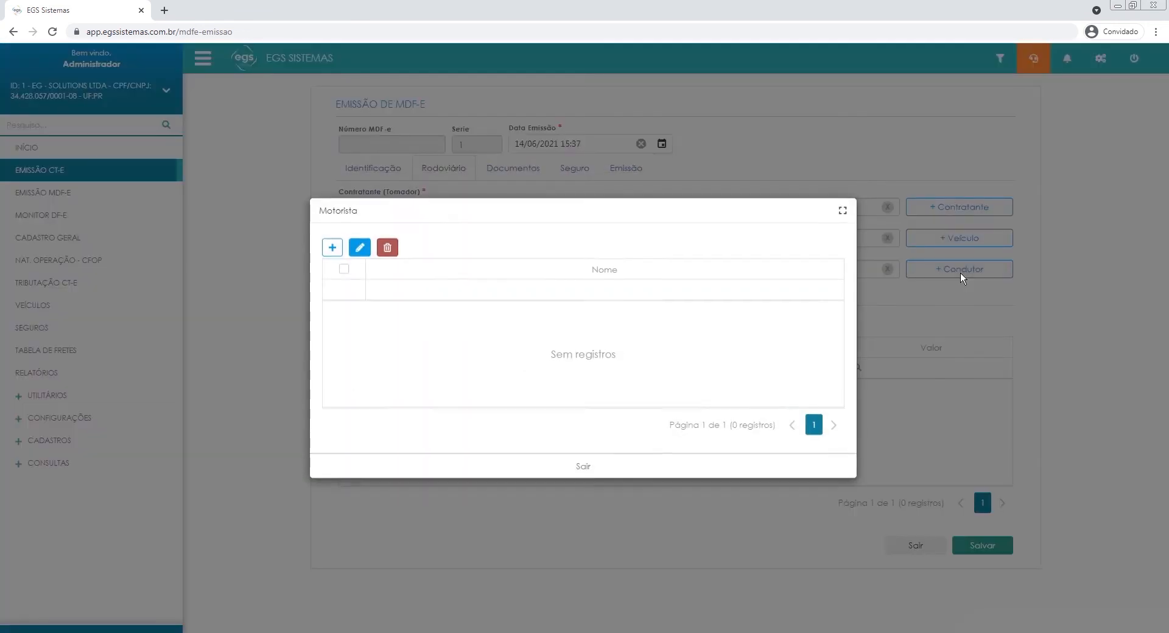
pyautogui.click(585, 465)
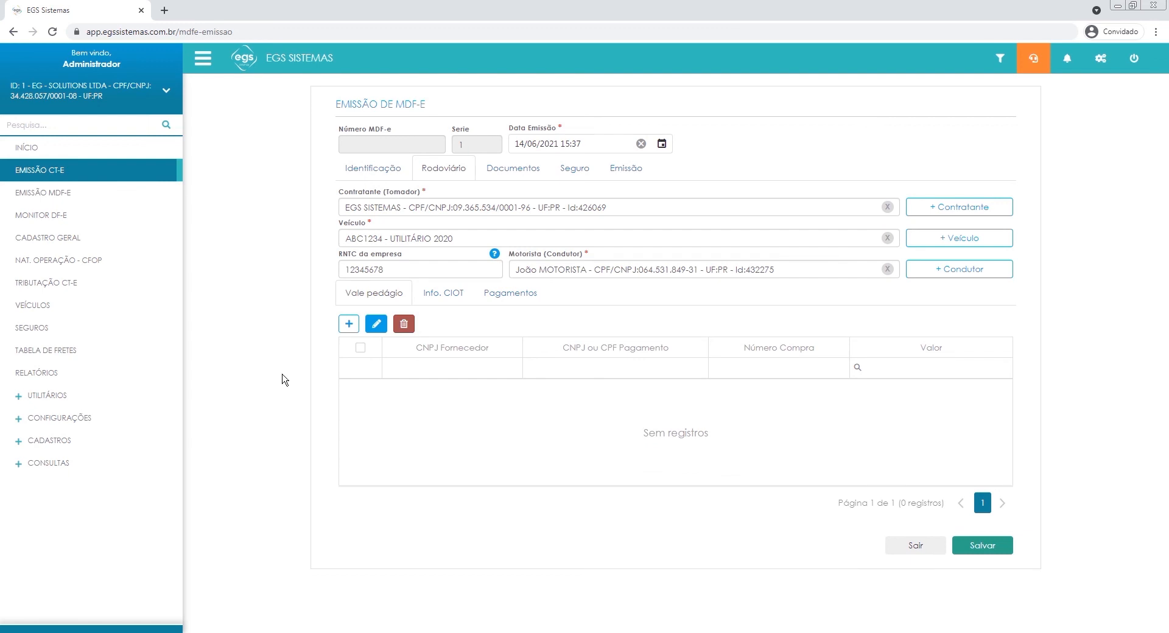
# Start a Vale pedágio record with an all-zero supplier CNPJ, the receipt number and a Valor of R$ 150,00.
pyautogui.click(349, 326)
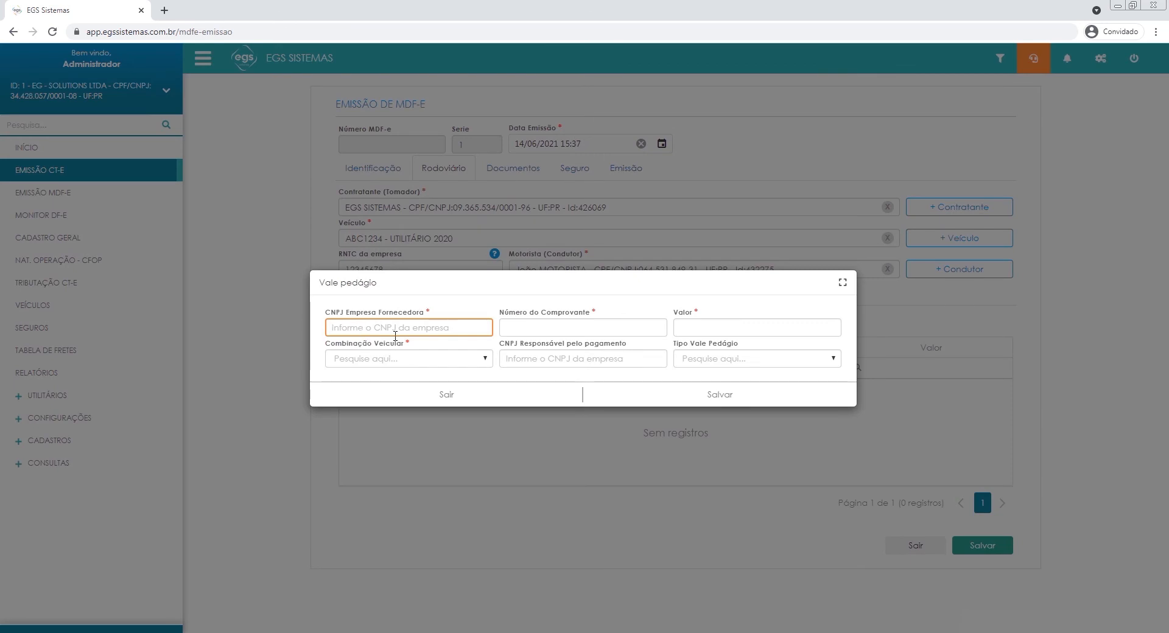
pyautogui.write('00.000.000/0000-00')
pyautogui.press('Tab')
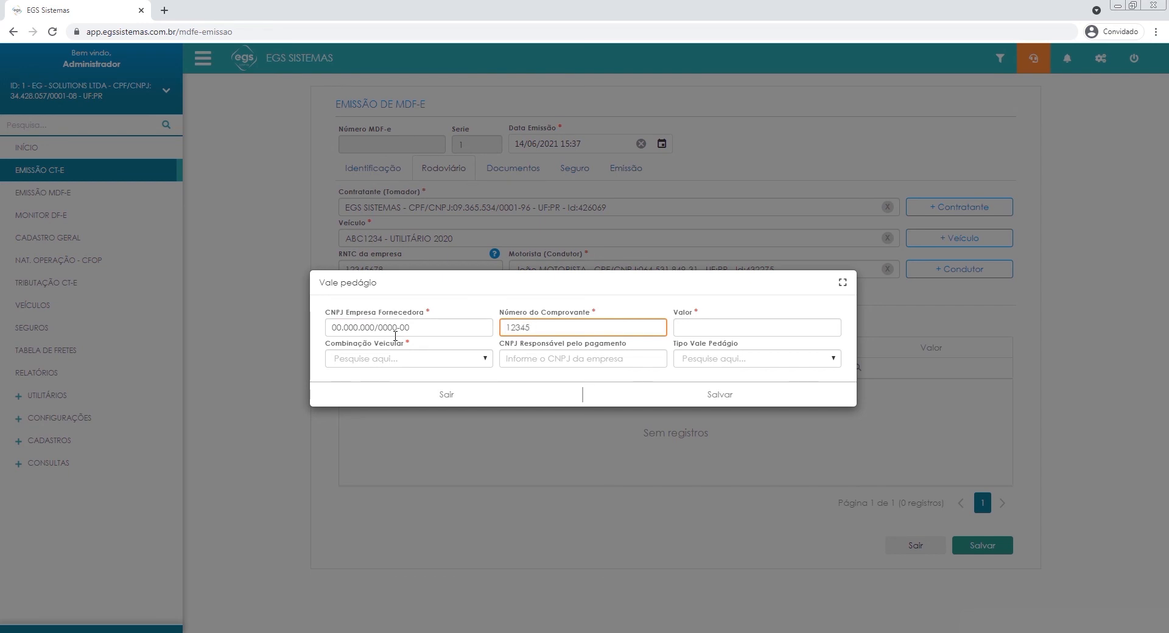
pyautogui.write('123455')
pyautogui.press('Tab')
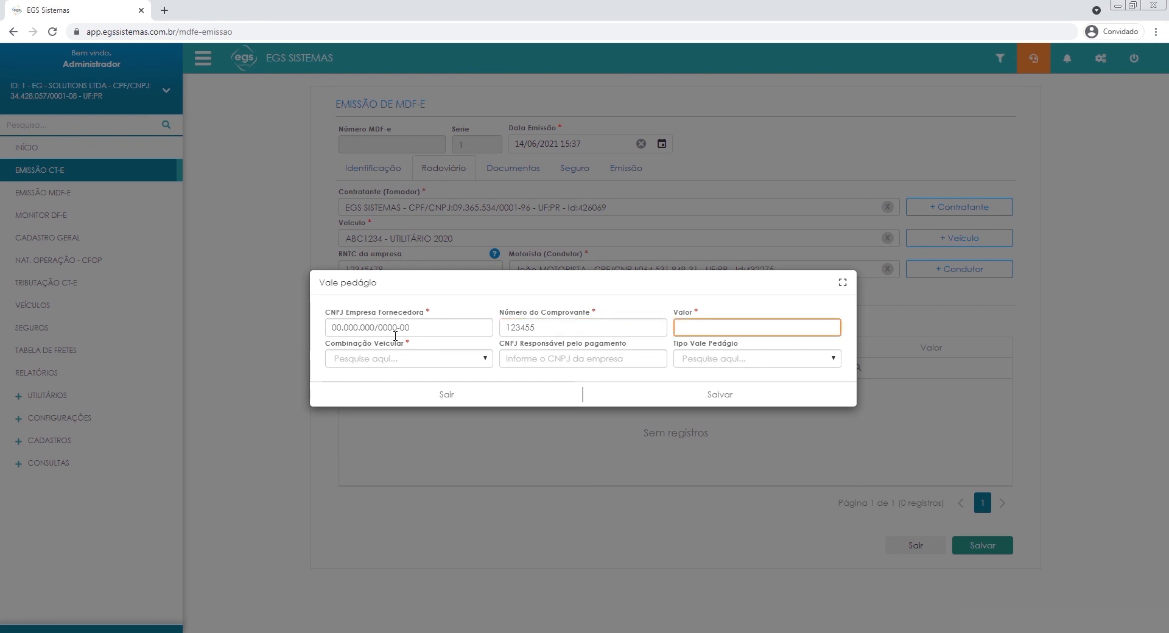
pyautogui.write('150,00')
pyautogui.press('Tab')
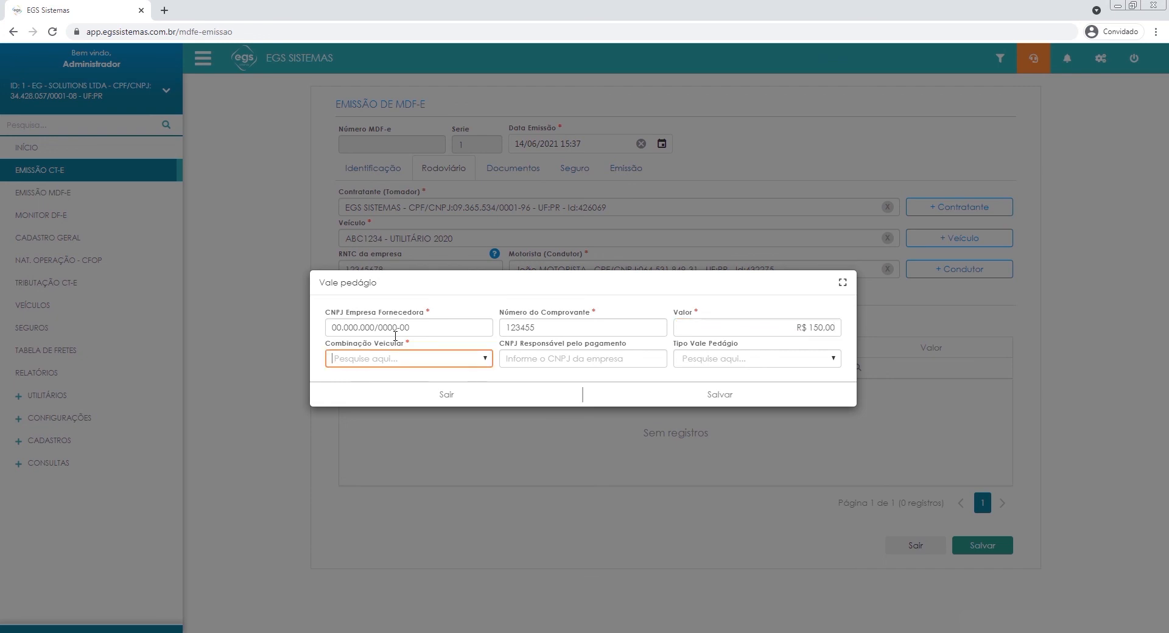
# Set Combinação Veicular to 02 - Veículo Comercial 2 eixos, an all-zero payer CNPJ and Tipo Vale Pedágio 01 - TAG, and save the toll voucher.
pyautogui.click(419, 364)
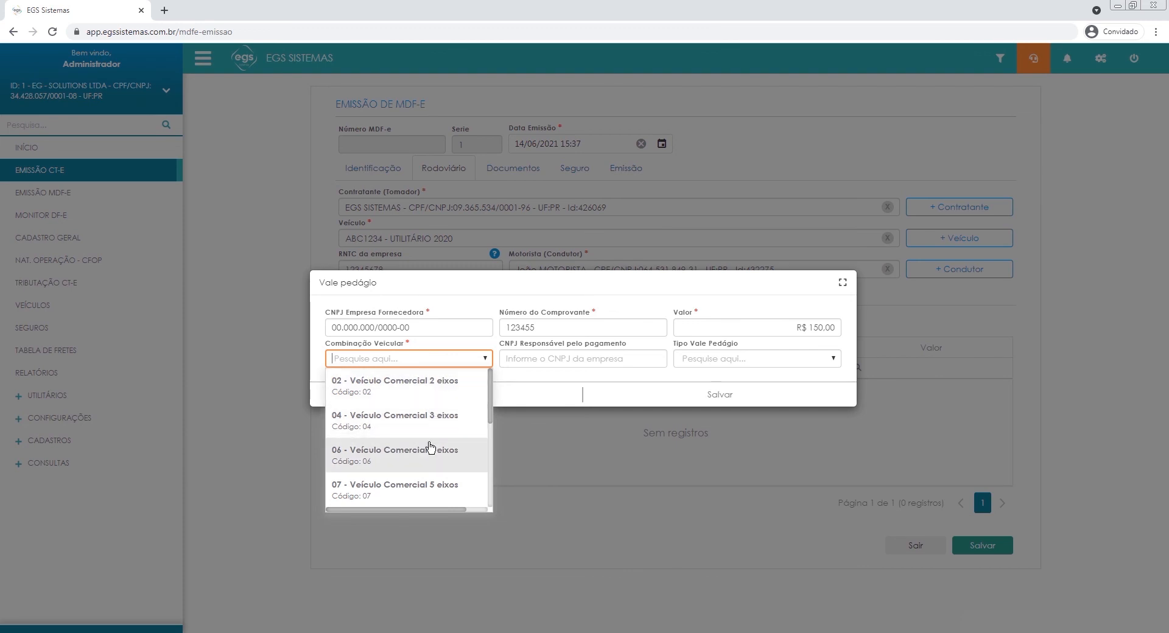
pyautogui.click(432, 393)
pyautogui.click(555, 358)
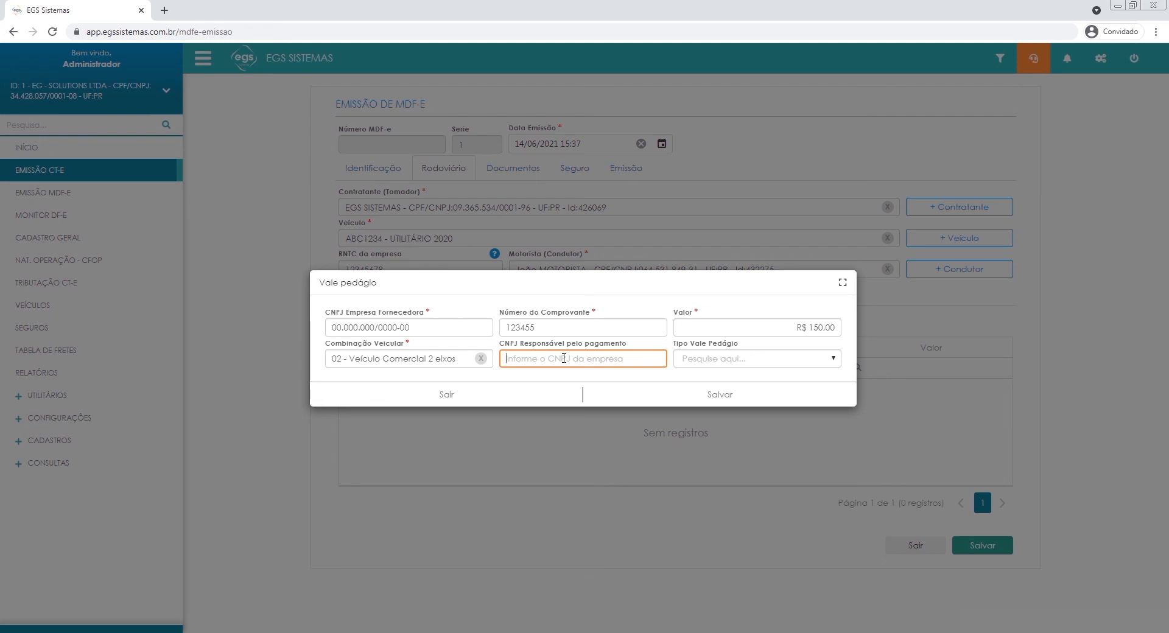
pyautogui.write('00.000.000/0000-00')
pyautogui.click(693, 358)
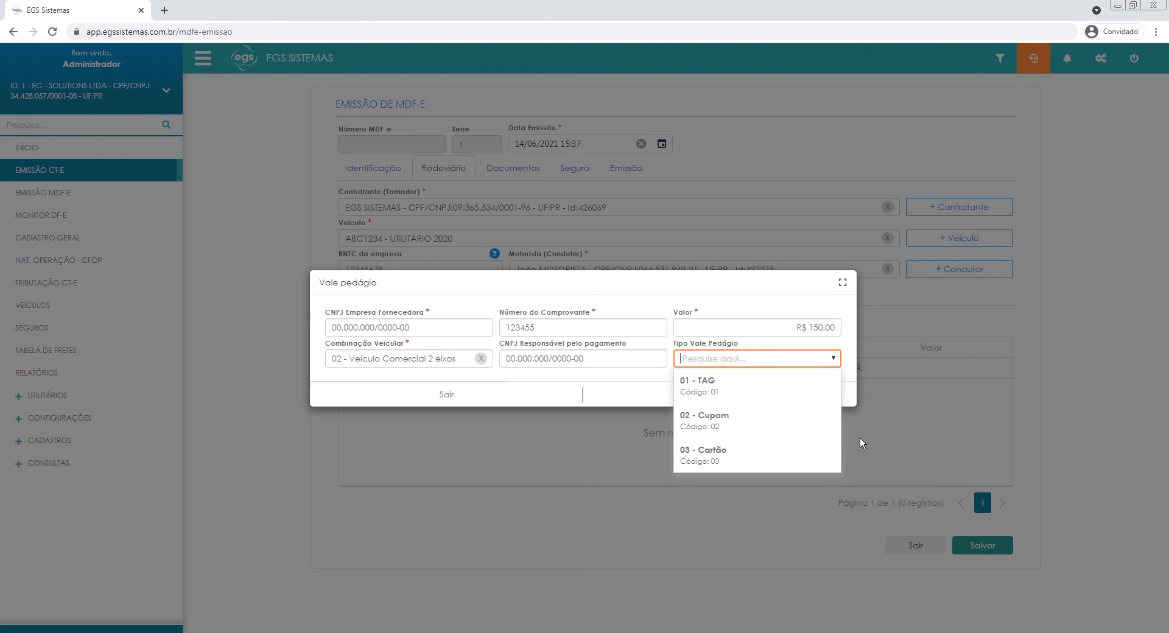
pyautogui.click(753, 380)
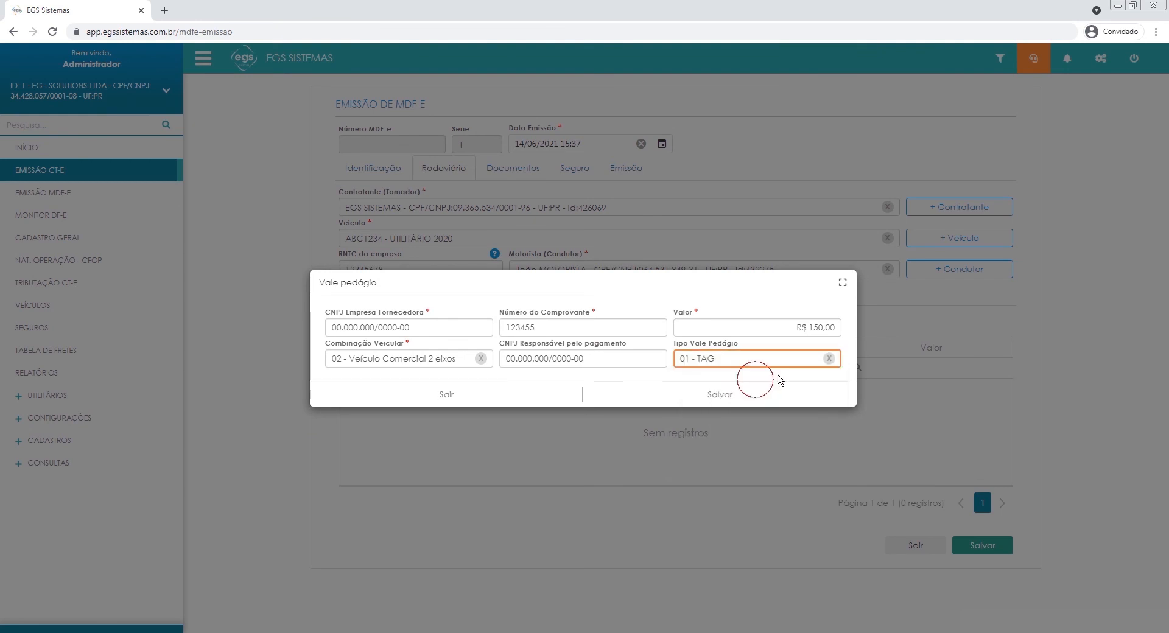
pyautogui.click(730, 396)
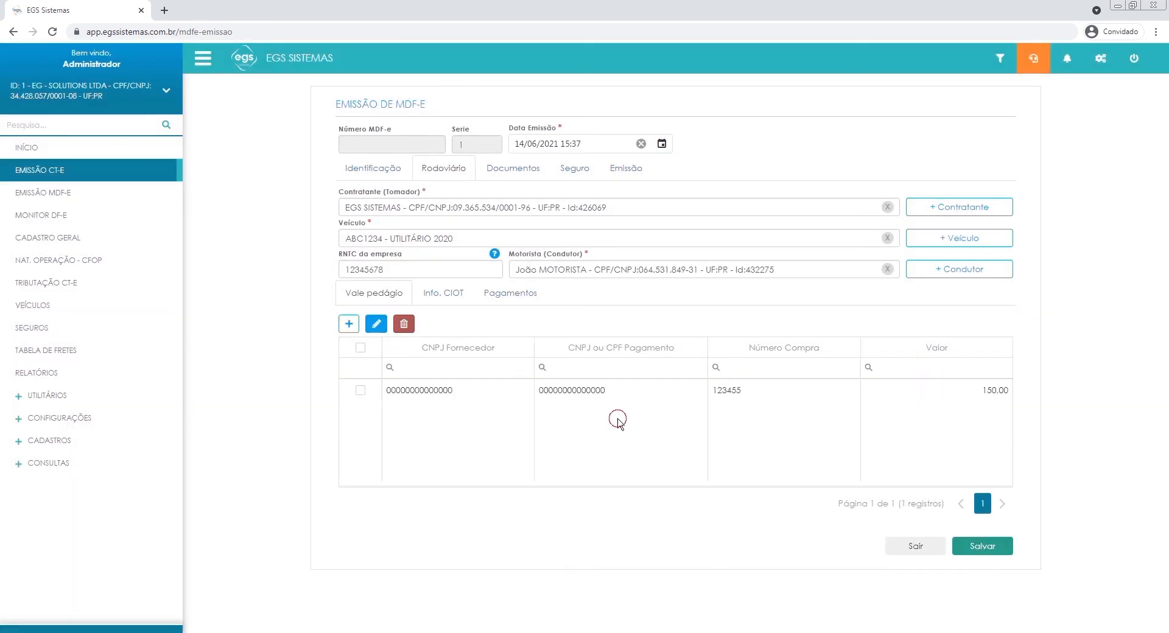
pyautogui.moveTo(888, 384); pyautogui.dragTo(532, 377)
pyautogui.click(628, 443)
# Add a Conta Frete (CIOT) record with a 12-digit all-zero CIOT and an all-zero CNPJ for the responsible party, and save it.
pyautogui.click(449, 303)
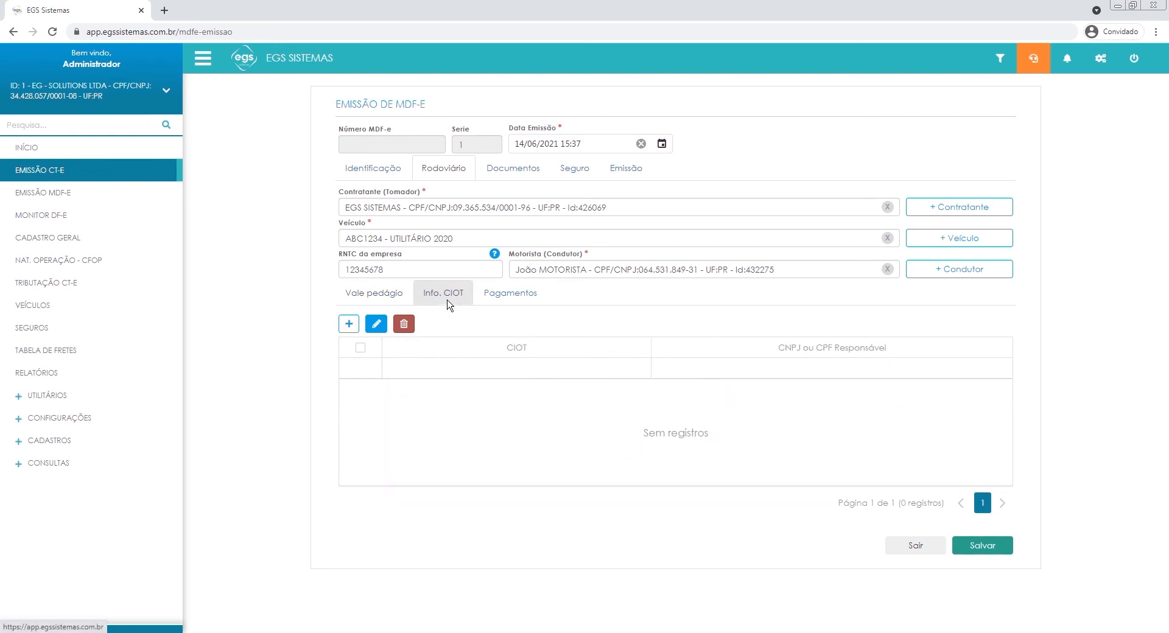
pyautogui.click(349, 324)
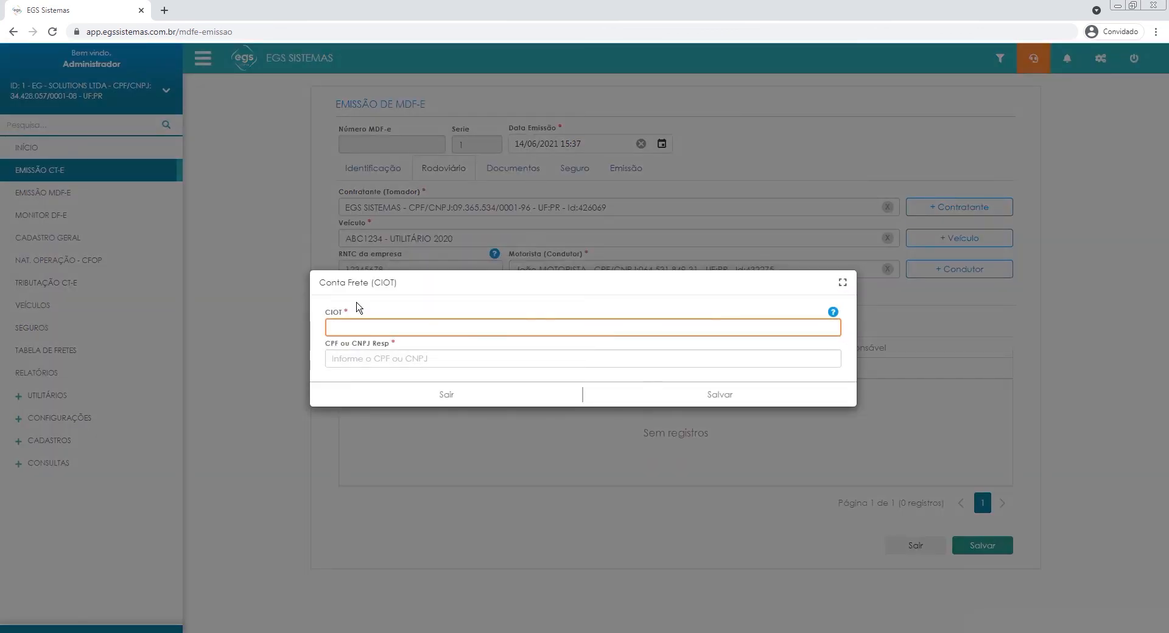
pyautogui.write('00000')
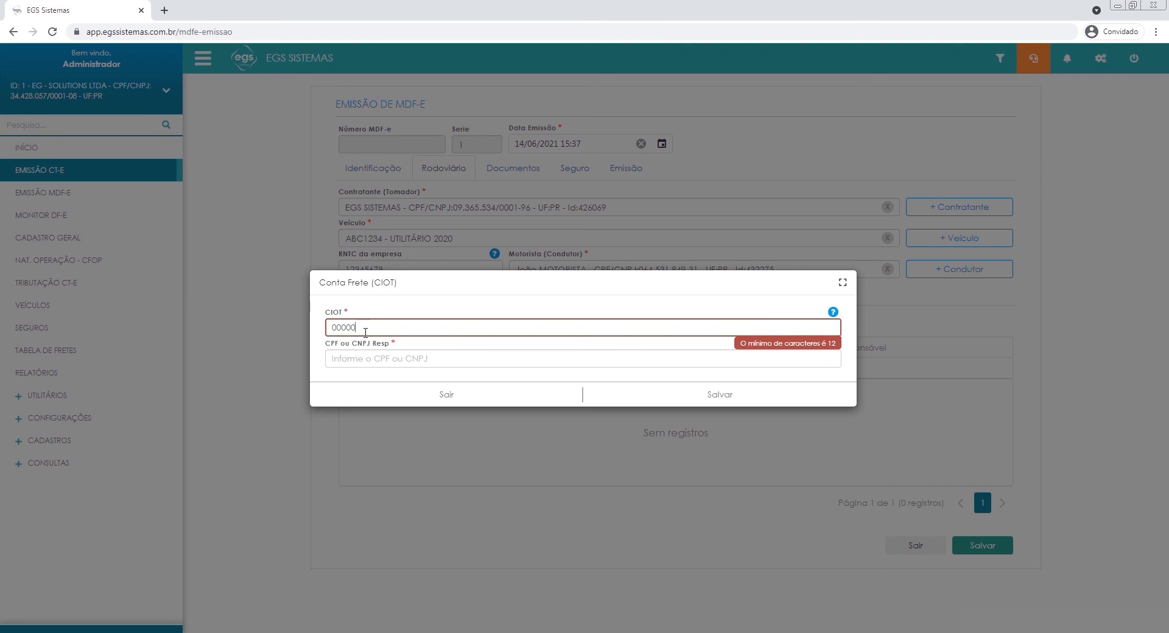
pyautogui.write('00000000000')
pyautogui.press('BackSpace')
pyautogui.press('BackSpace')
pyautogui.press('BackSpace')
pyautogui.click(425, 361)
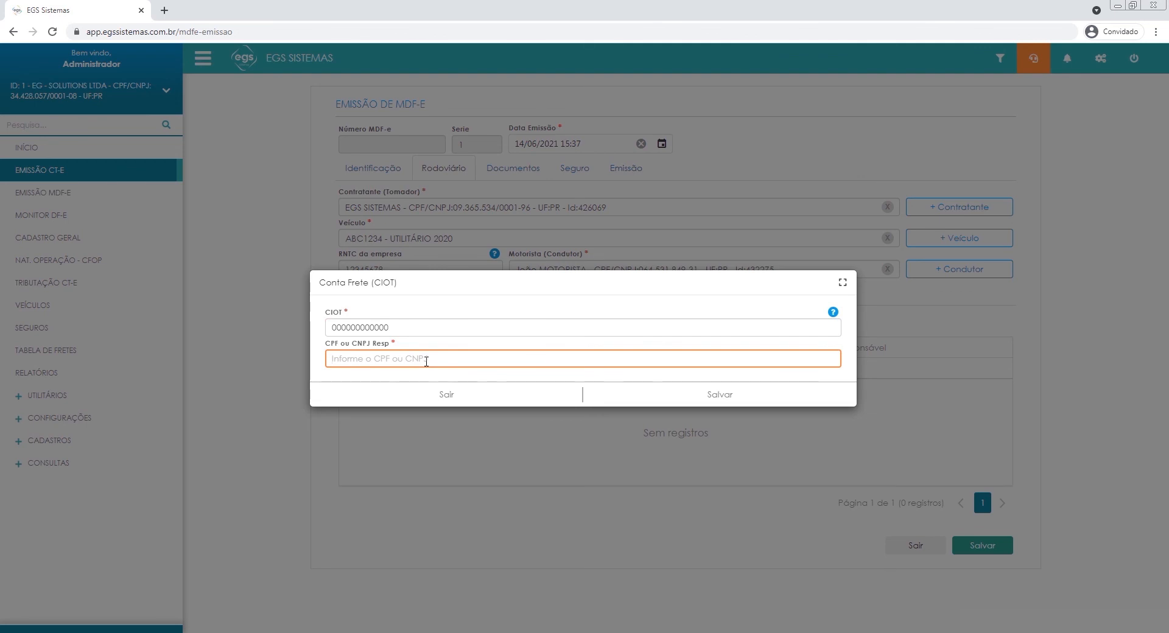
pyautogui.write('00000000000000')
pyautogui.click(522, 378)
pyautogui.click(654, 397)
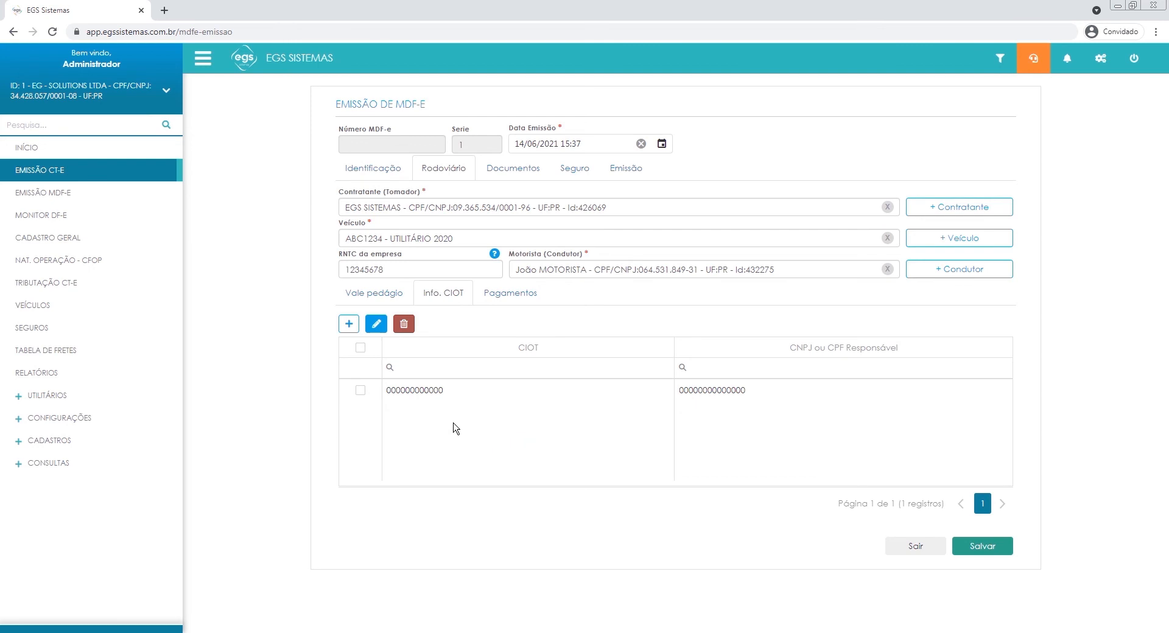
# Start a Pagamentos record as Pagamento à vista and add a Vale Pedágio component of 150.
pyautogui.click(520, 293)
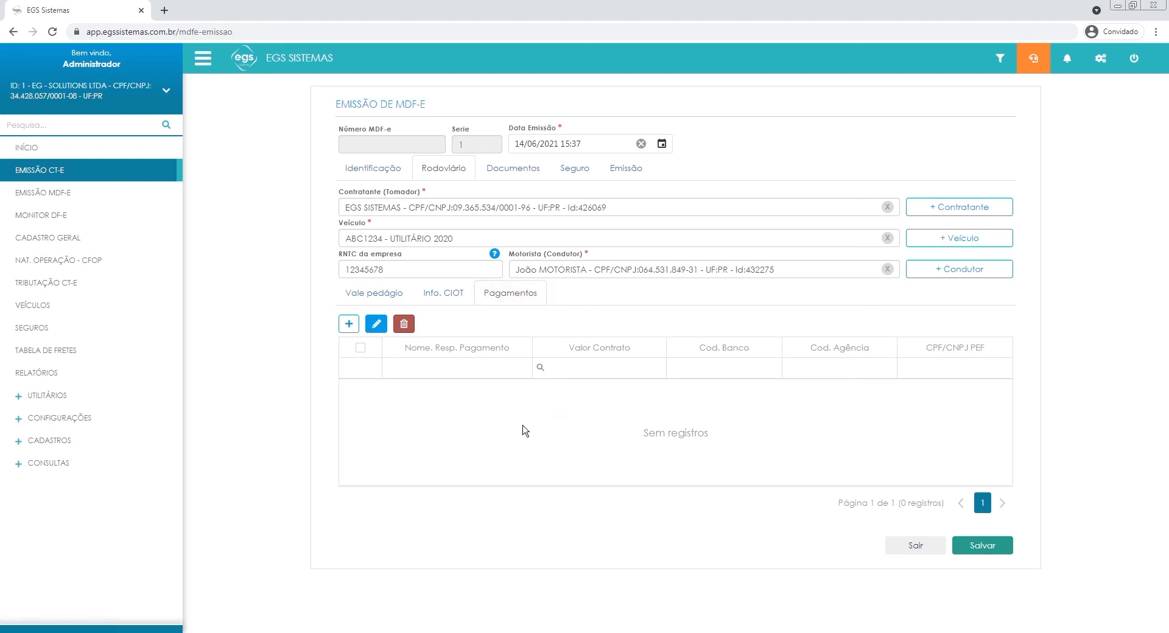
pyautogui.click(349, 323)
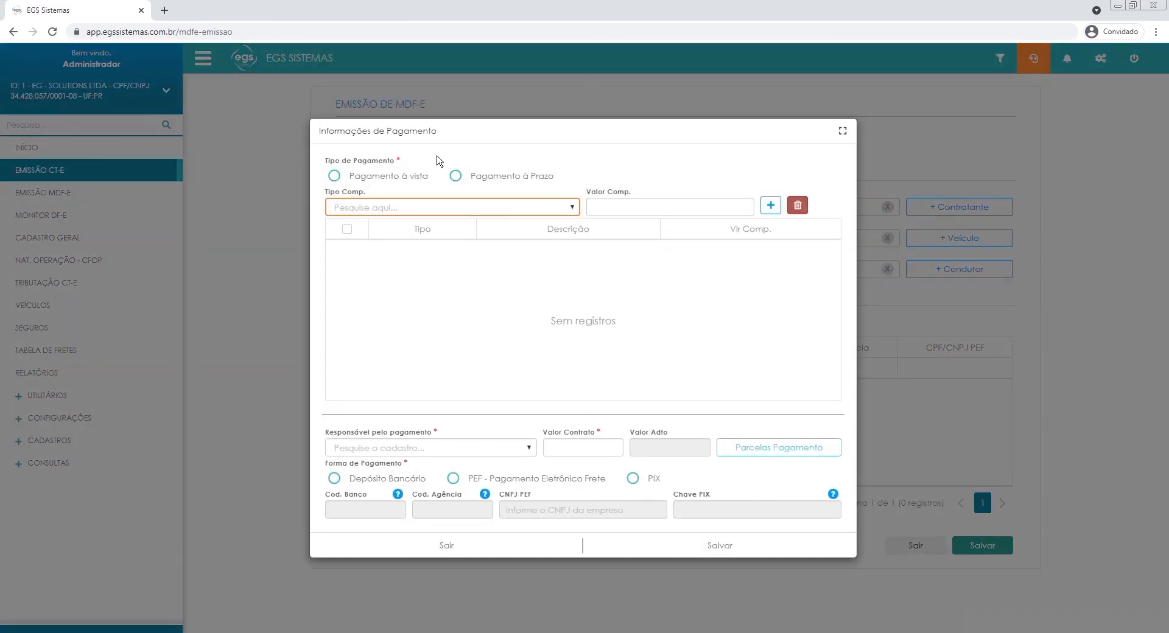
pyautogui.click(334, 177)
pyautogui.click(340, 208)
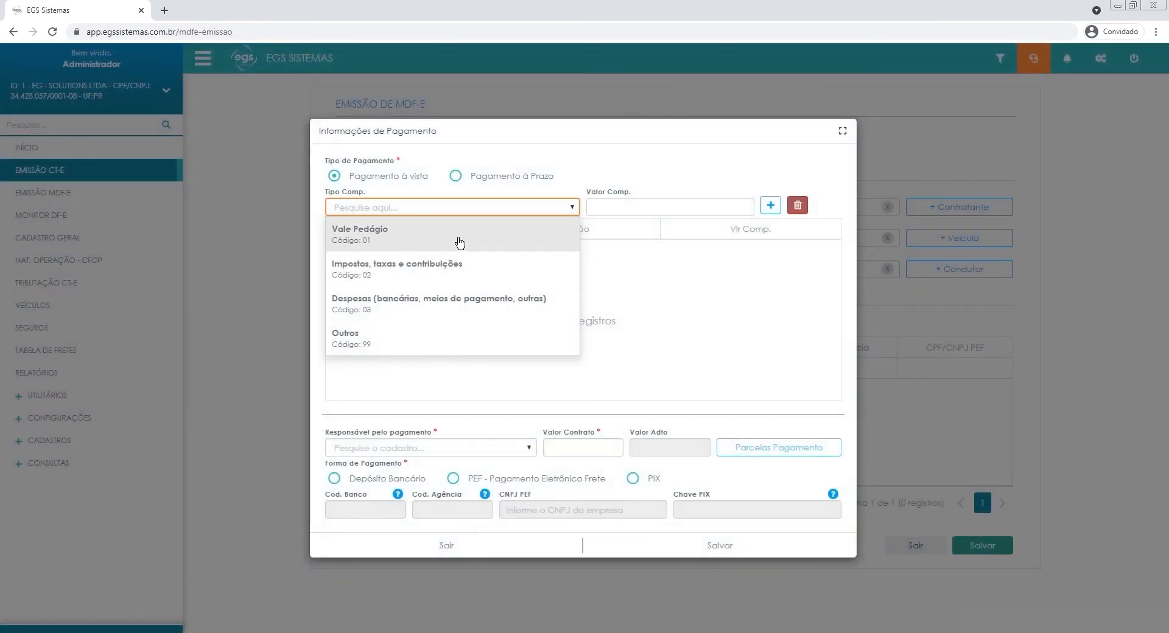
pyautogui.click(459, 243)
pyautogui.click(655, 207)
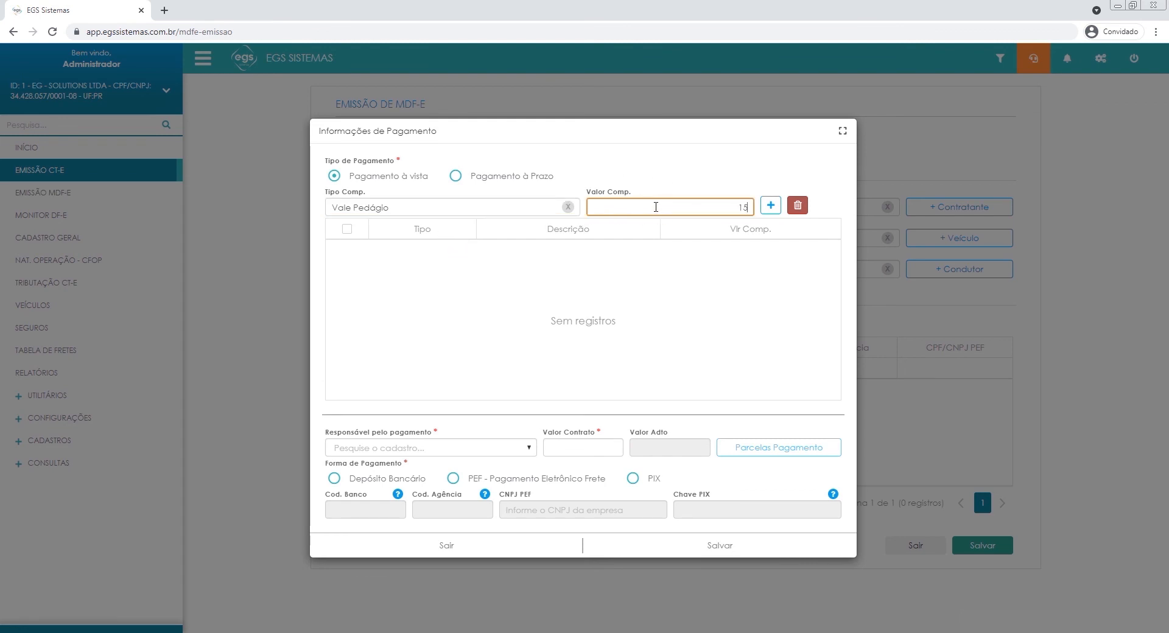
pyautogui.click(771, 205)
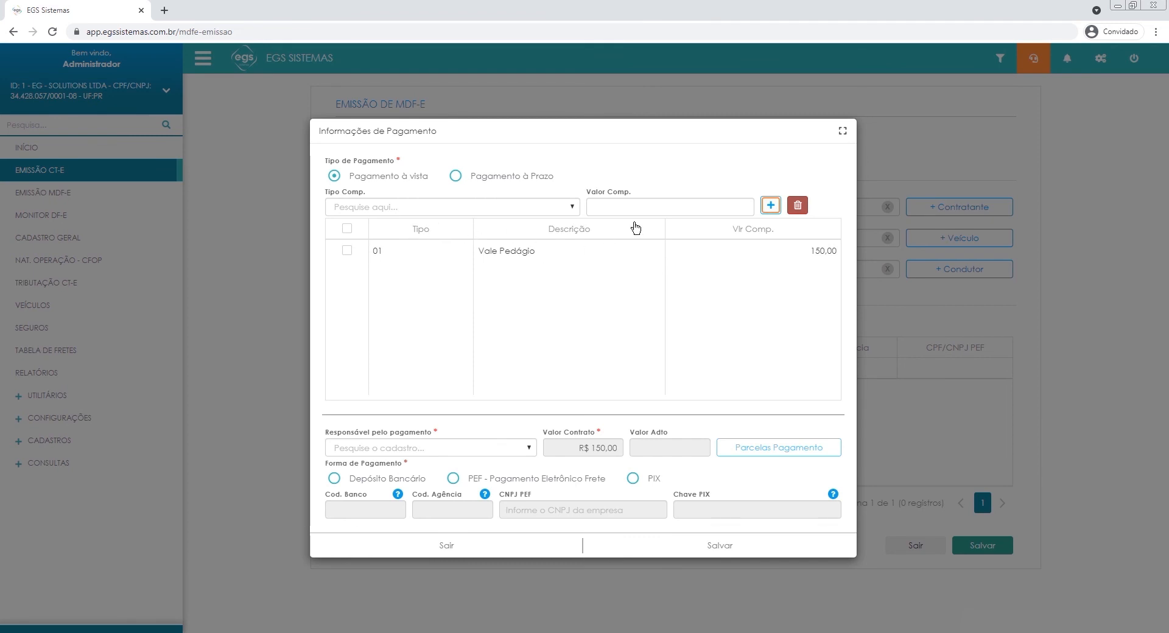
# Choose EGS SISTEMAS as the Responsável pelo pagamento in the payment information.
pyautogui.click(457, 449)
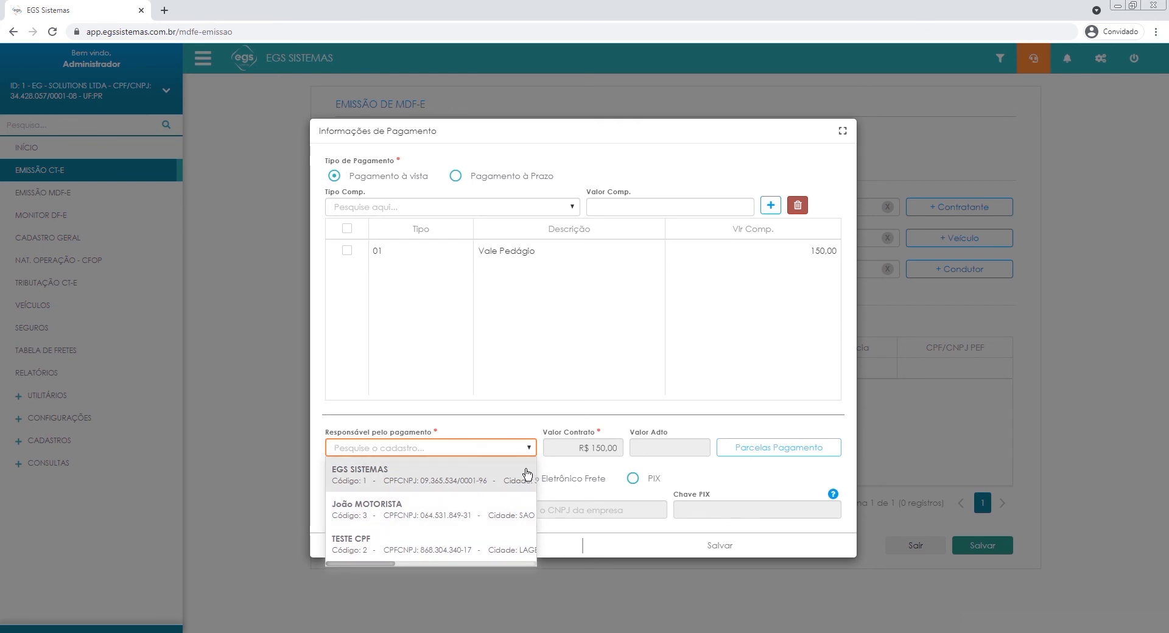
pyautogui.click(466, 484)
pyautogui.click(476, 463)
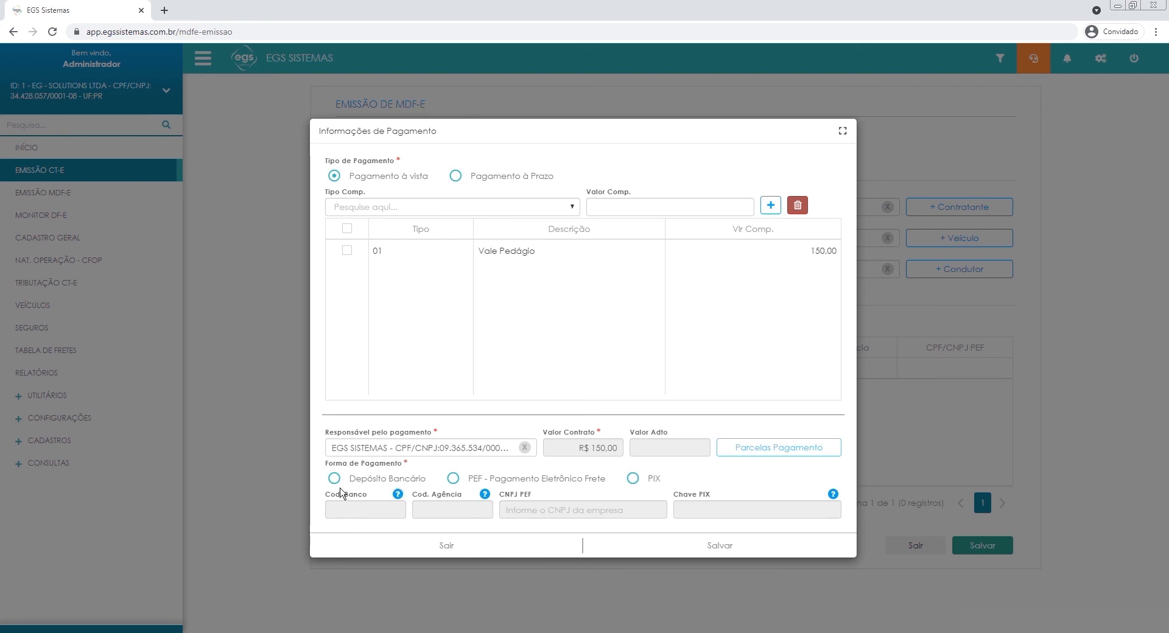
# Try Depósito Bancário and PEF - Pagamento Eletrônico Frete as the Forma de Pagamento.
pyautogui.click(363, 481)
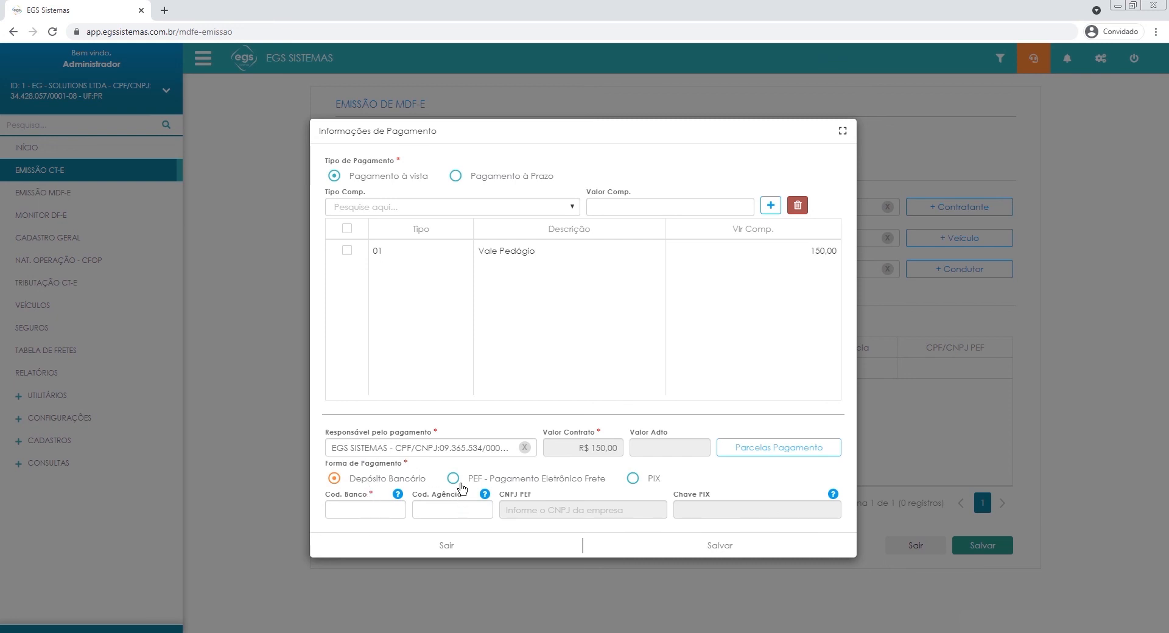
pyautogui.click(559, 485)
pyautogui.click(552, 506)
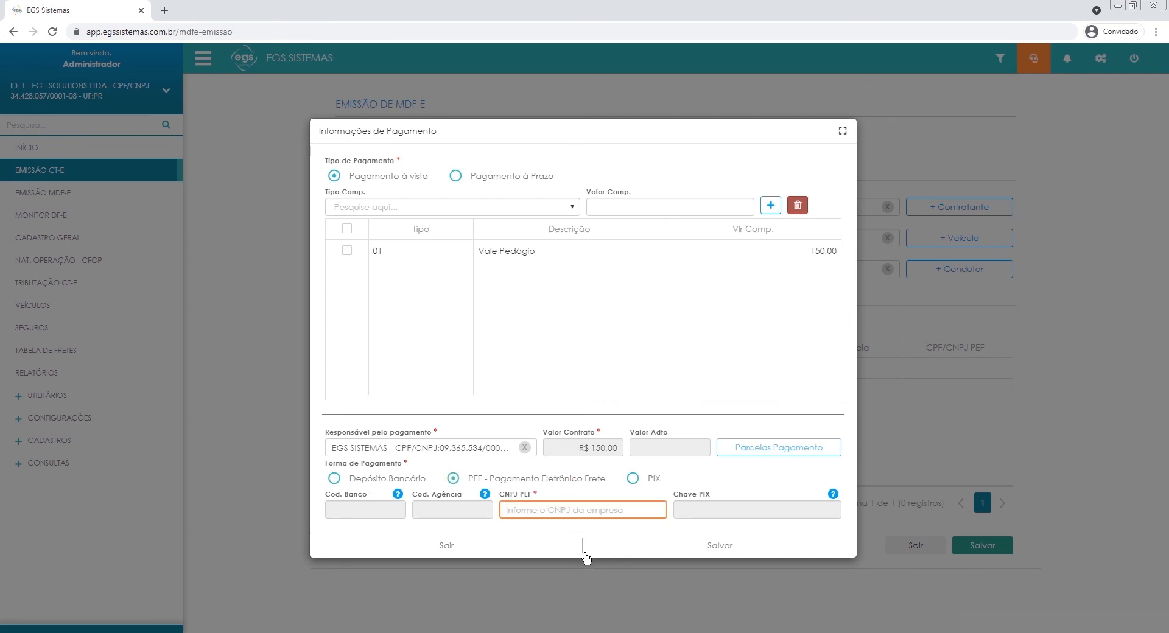
# Set the Forma de Pagamento to PIX with an all-zero Chave PIX, and save the payment record.
pyautogui.click(634, 481)
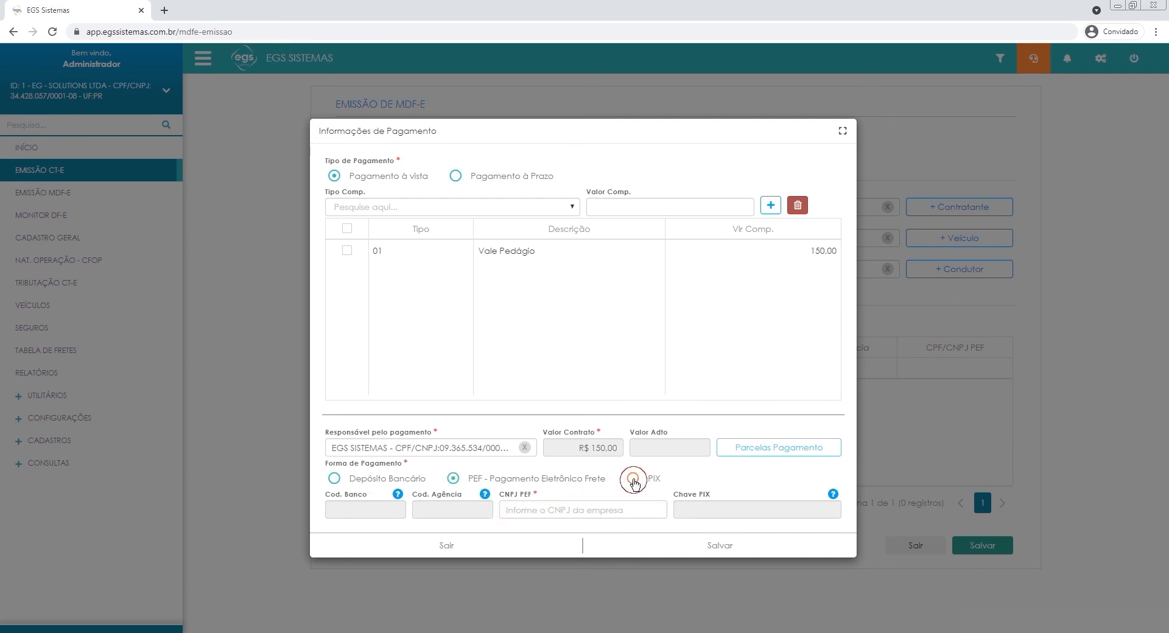
pyautogui.click(748, 510)
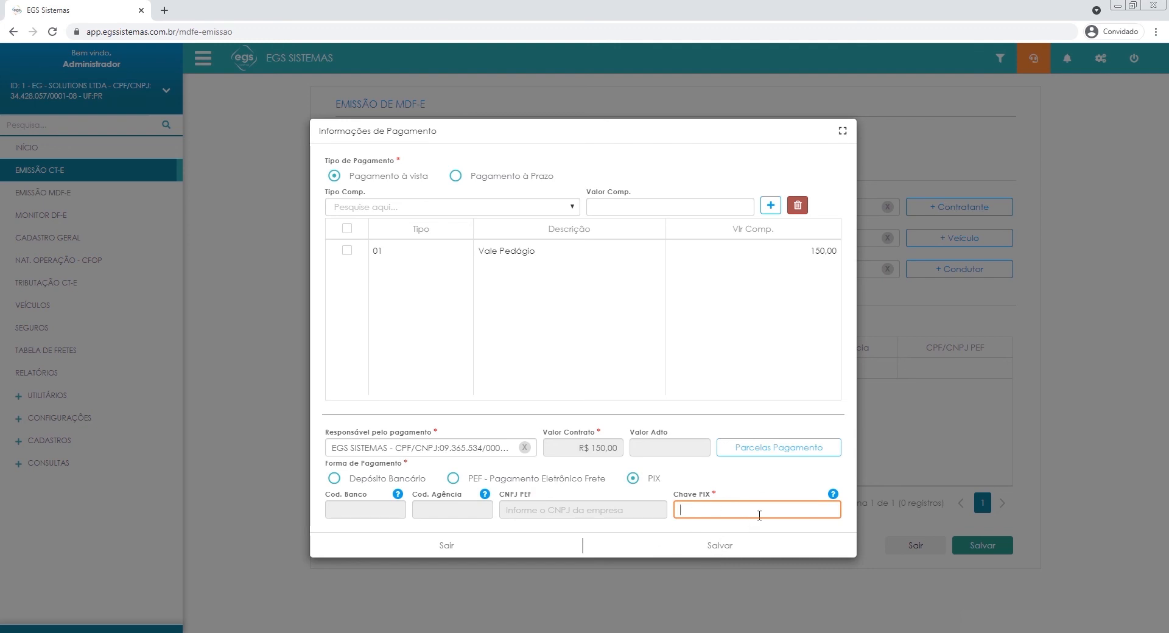
pyautogui.write('00000000000')
pyautogui.click(719, 546)
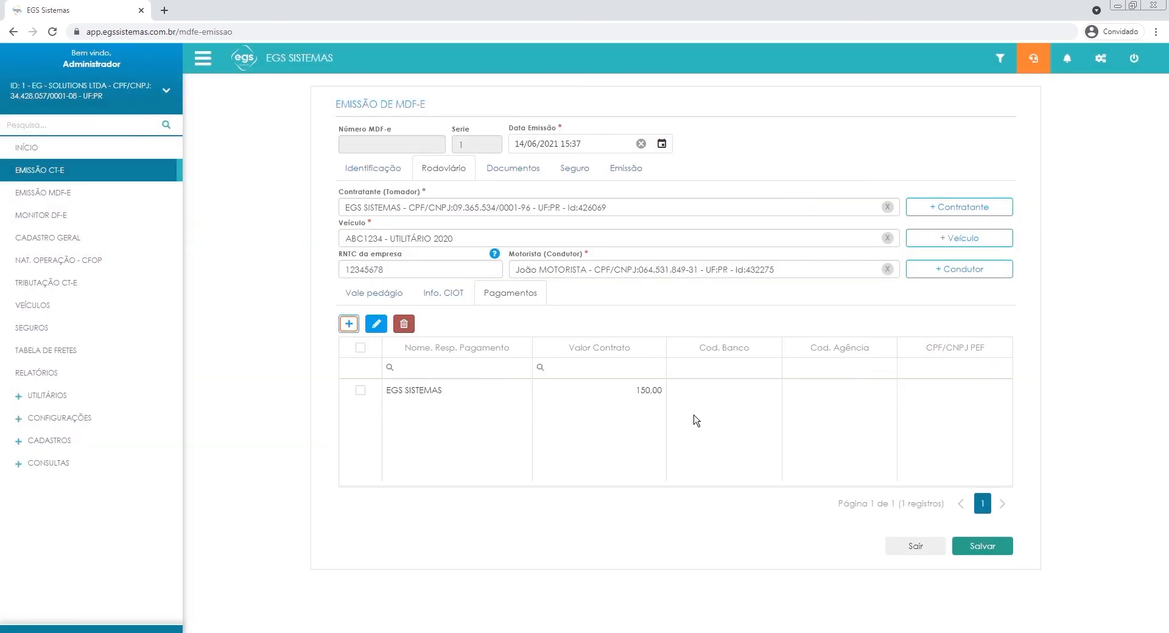
pyautogui.click(695, 416)
pyautogui.moveTo(385, 392); pyautogui.dragTo(805, 404)
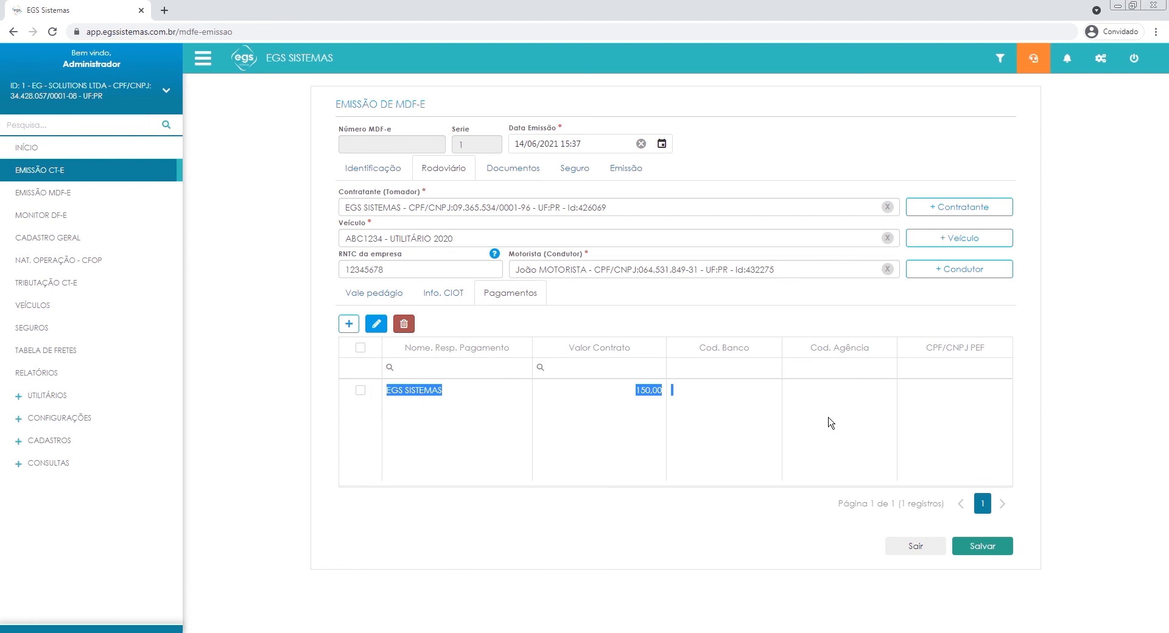
pyautogui.click(858, 433)
pyautogui.click(388, 409)
pyautogui.click(717, 403)
pyautogui.click(536, 414)
pyautogui.click(436, 391)
pyautogui.click(680, 428)
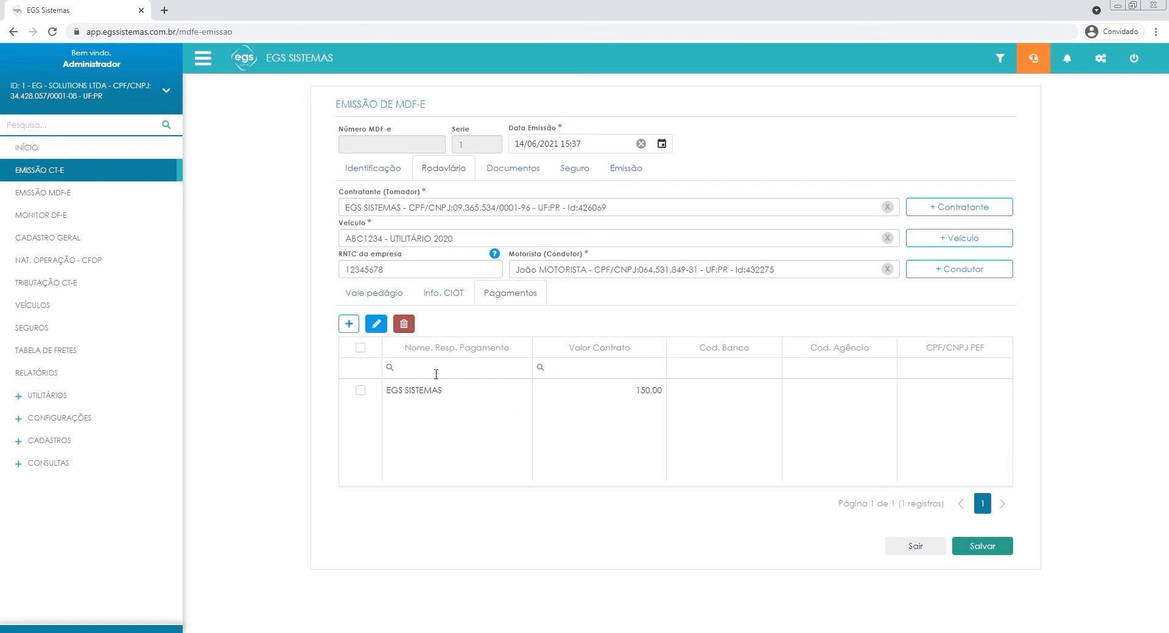
# Review the saved Vale pedágio, CIOT and Pagamentos records, and the MDF-e's Documentos list.
pyautogui.click(374, 294)
pyautogui.click(439, 297)
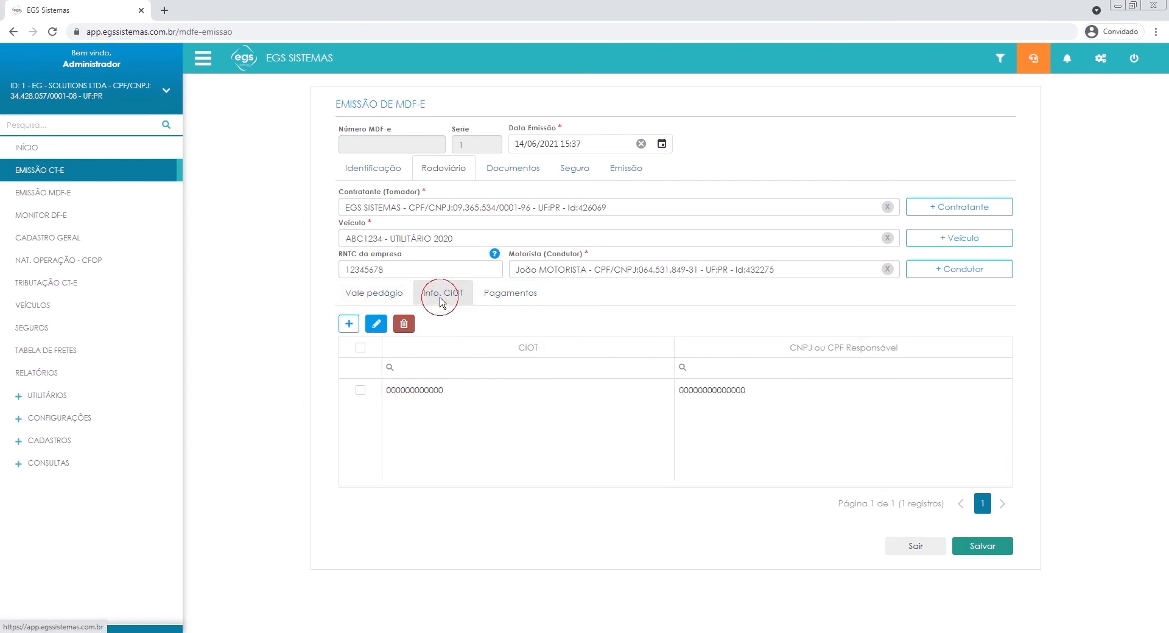
pyautogui.click(509, 294)
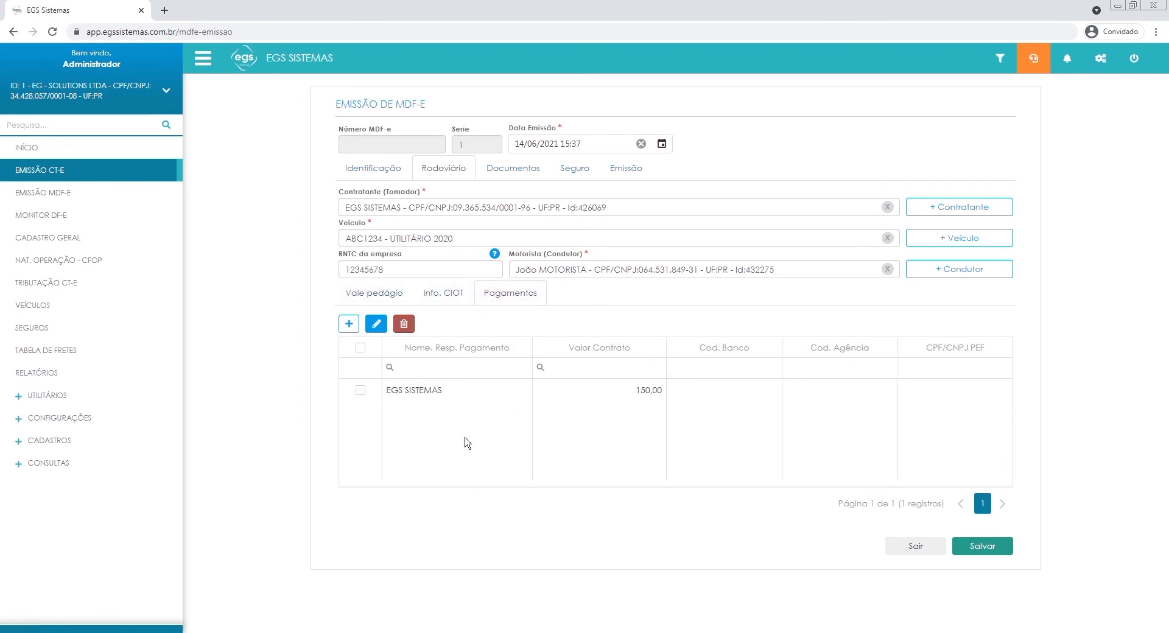
pyautogui.click(532, 177)
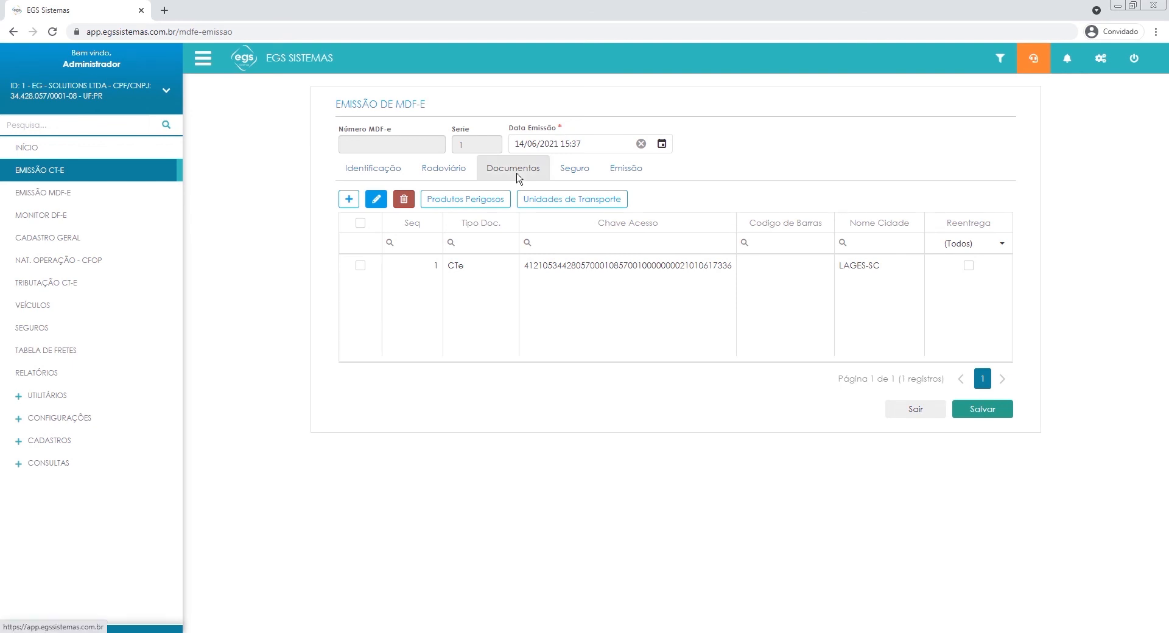
# Set the MDF-e insurance Responsável to Emitente do MDF-e and choose the EGS SISTEMAS policy as Seguro.
pyautogui.click(574, 170)
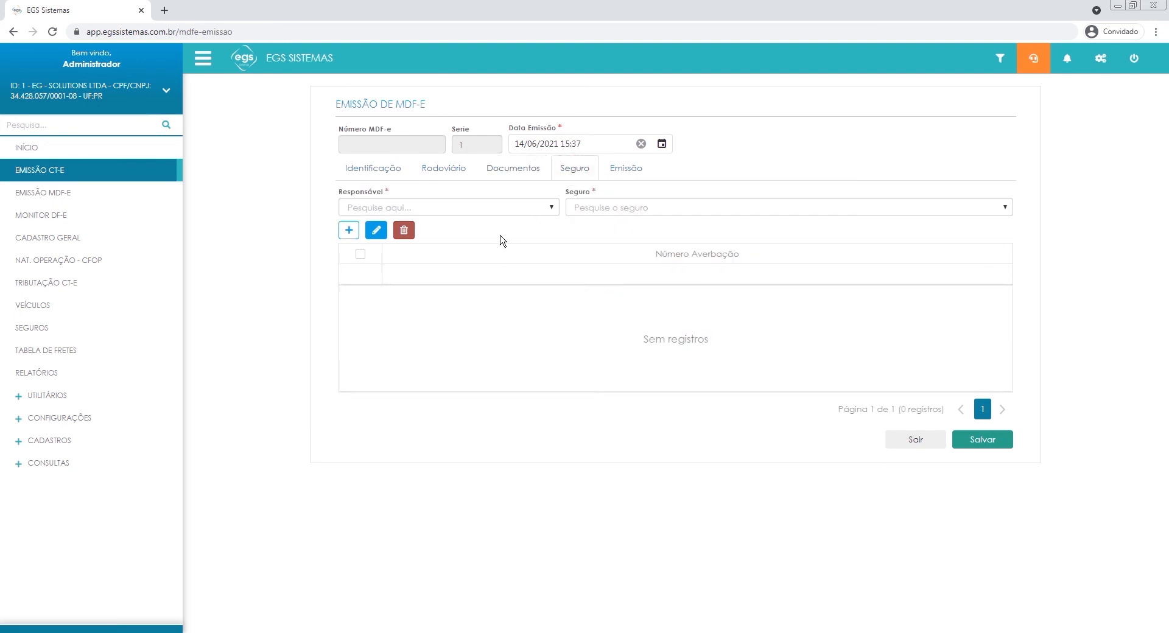
pyautogui.click(489, 204)
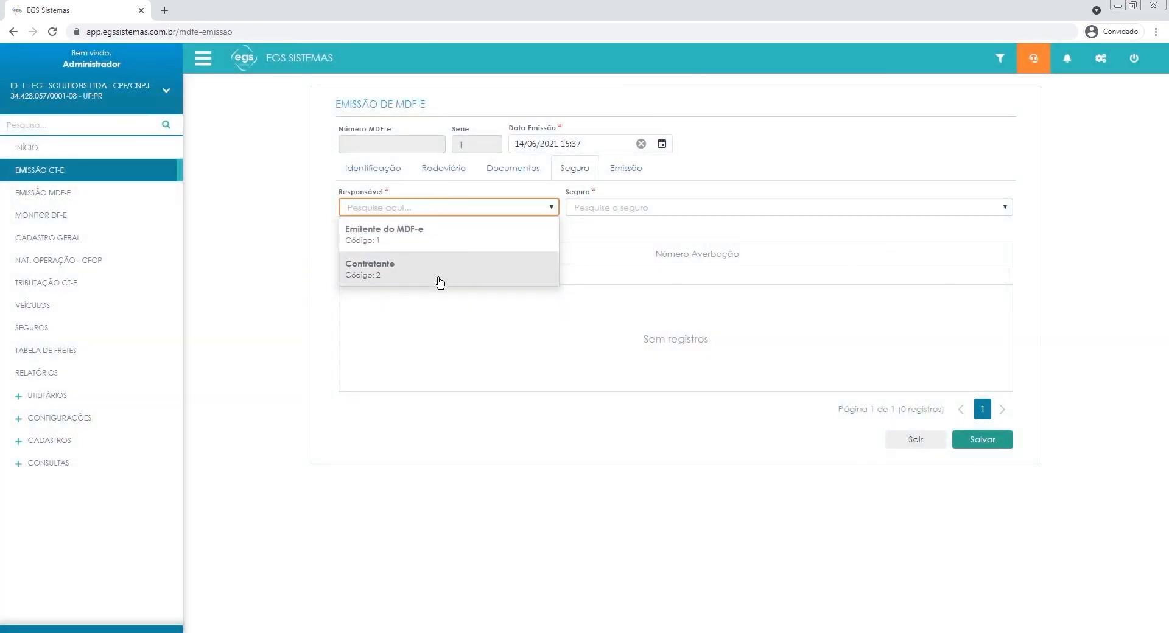
pyautogui.click(439, 241)
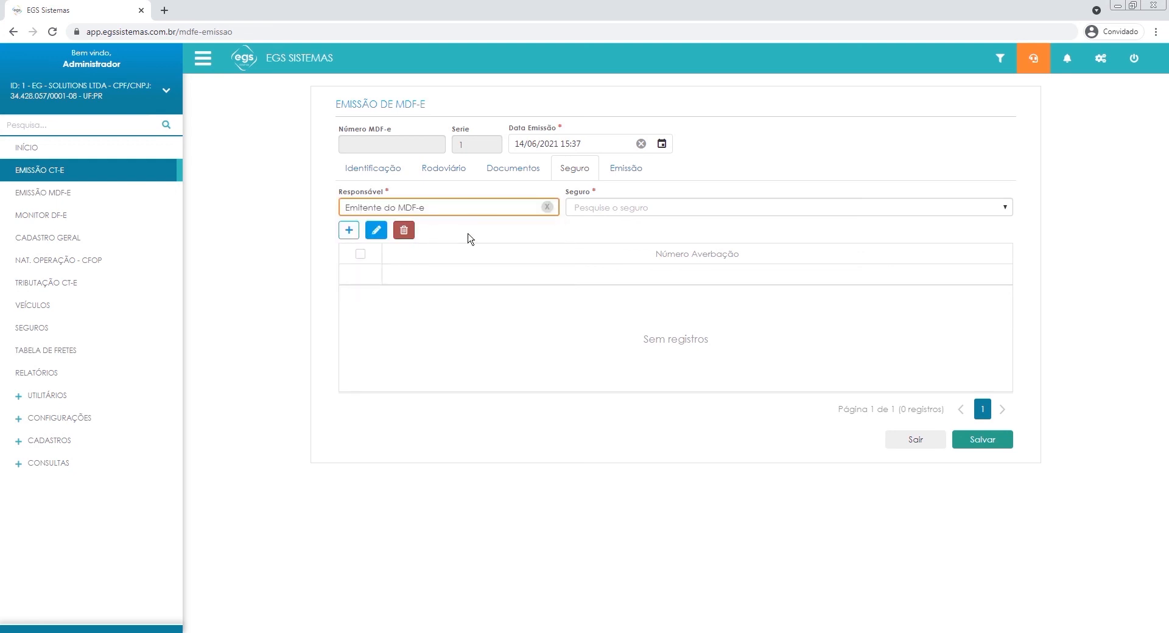
pyautogui.click(590, 207)
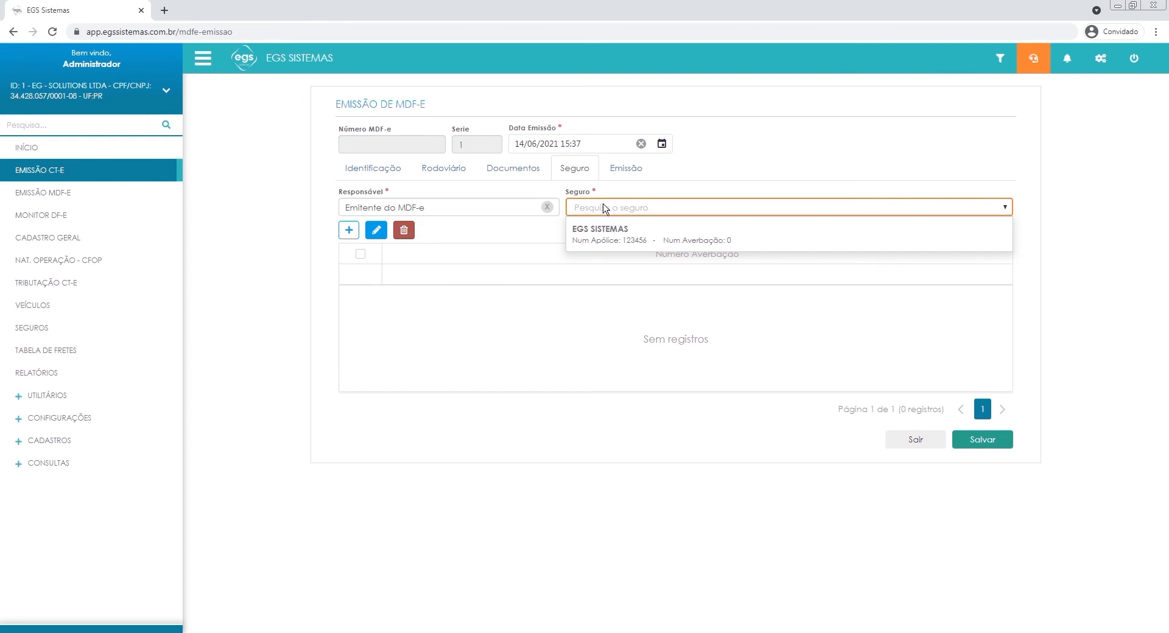
pyautogui.click(679, 239)
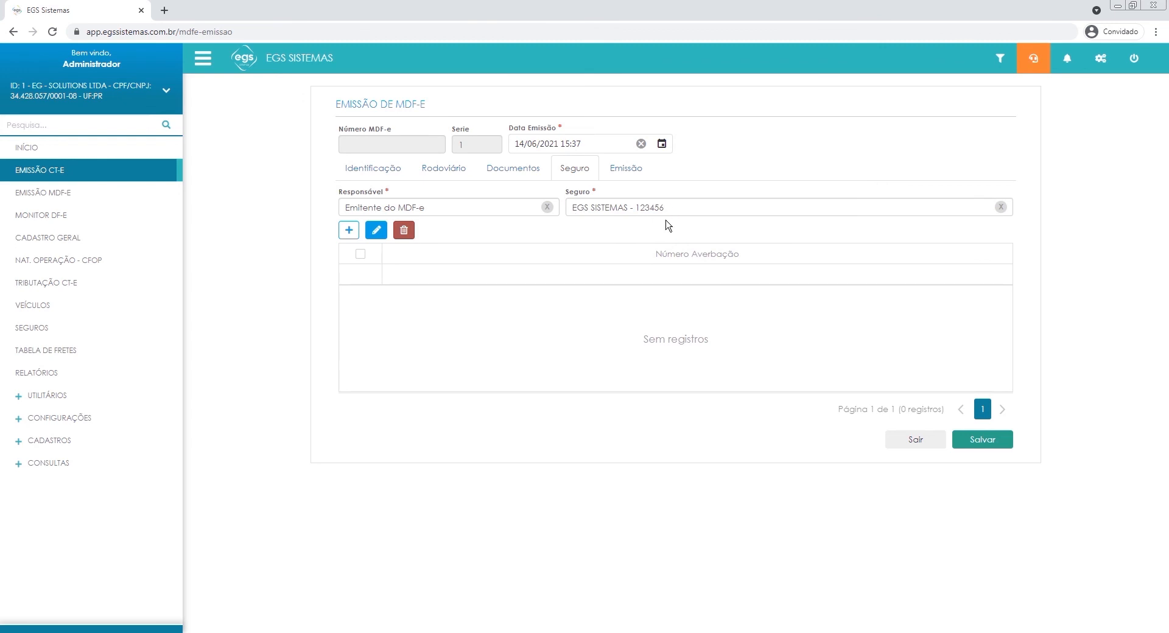
pyautogui.click(350, 231)
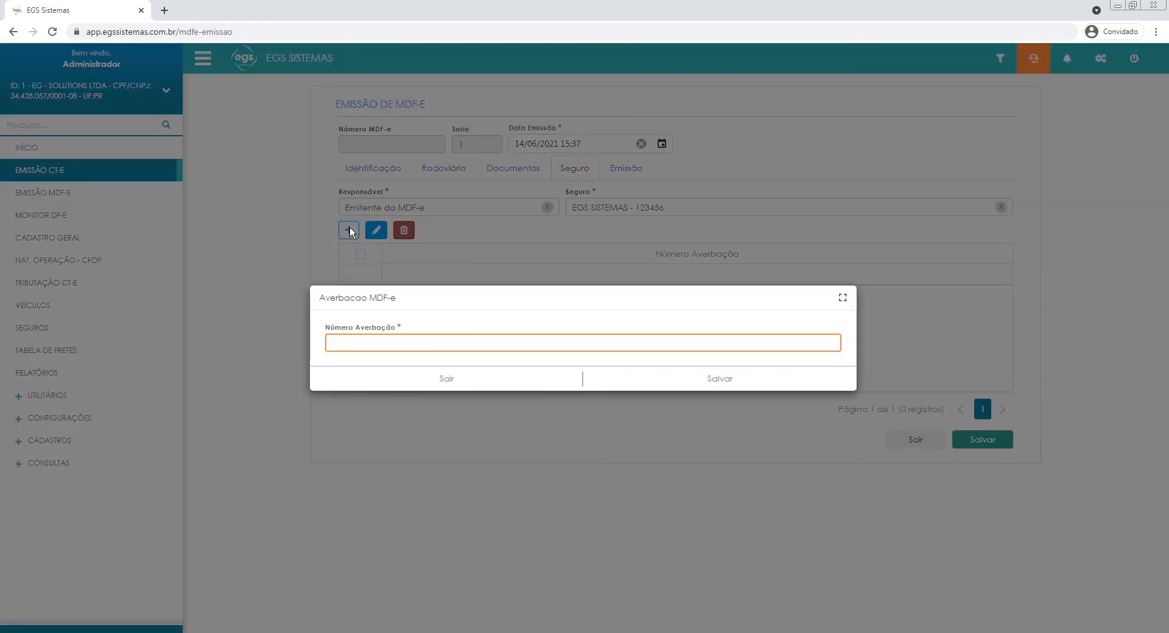
pyautogui.click(473, 383)
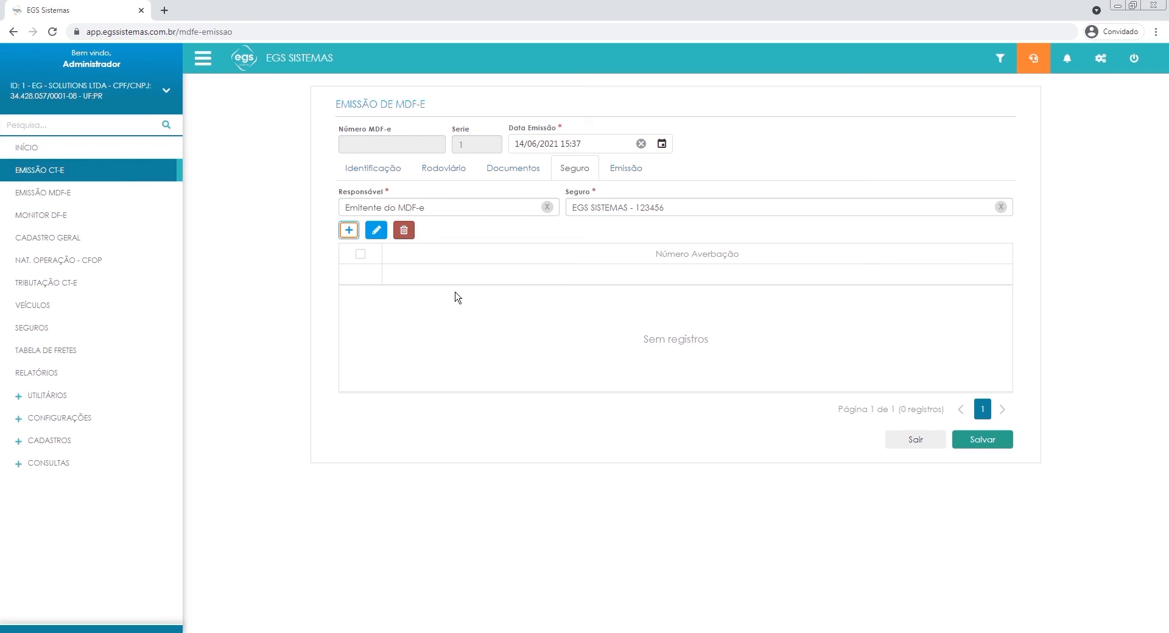
pyautogui.click(446, 237)
# Add an averbação to the MDF-e insurance with Número Averbação 0 and save it.
pyautogui.click(348, 231)
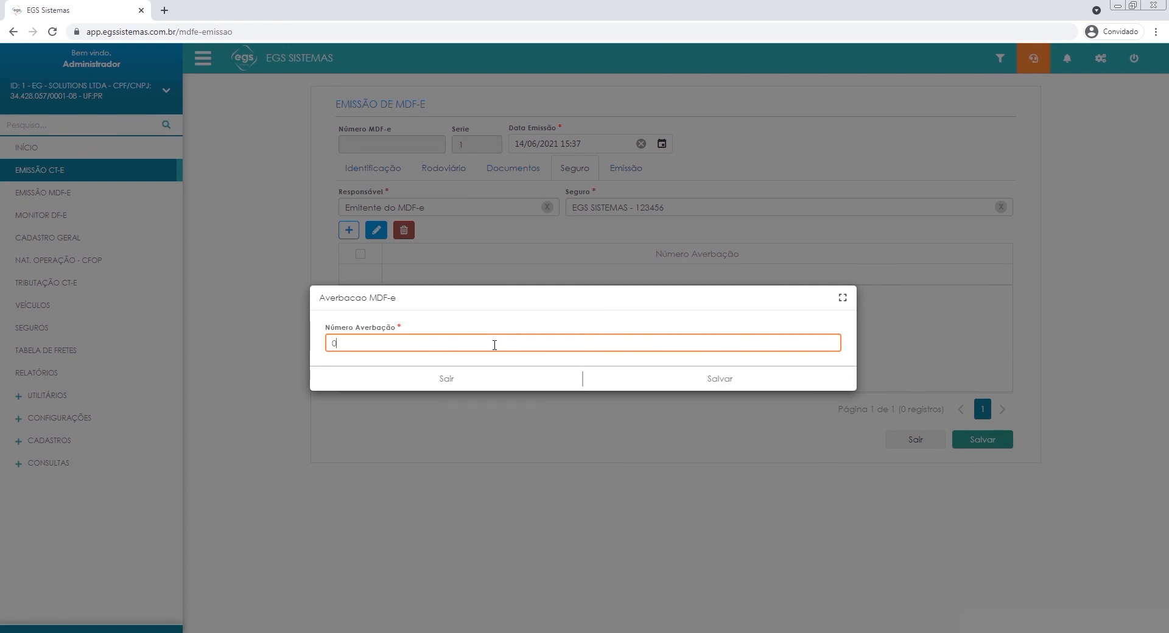
pyautogui.write('0')
pyautogui.click(649, 387)
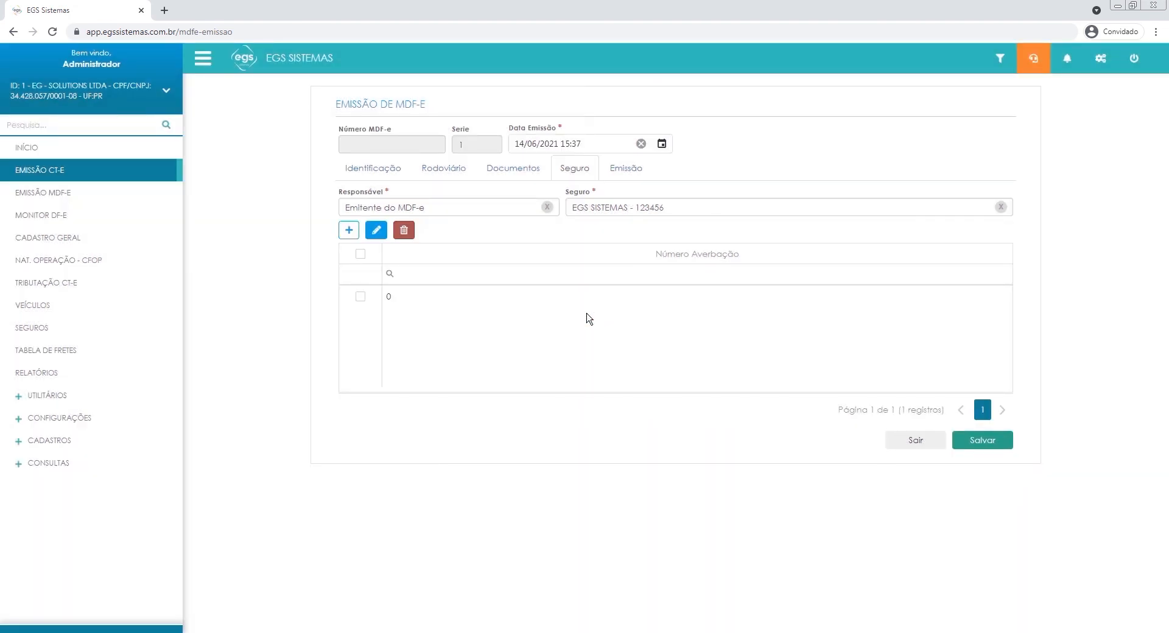
# Review the Emissão data, keeping Prestador de serviço de transporte and 1 - Normal, and save the MDF-e.
pyautogui.click(625, 176)
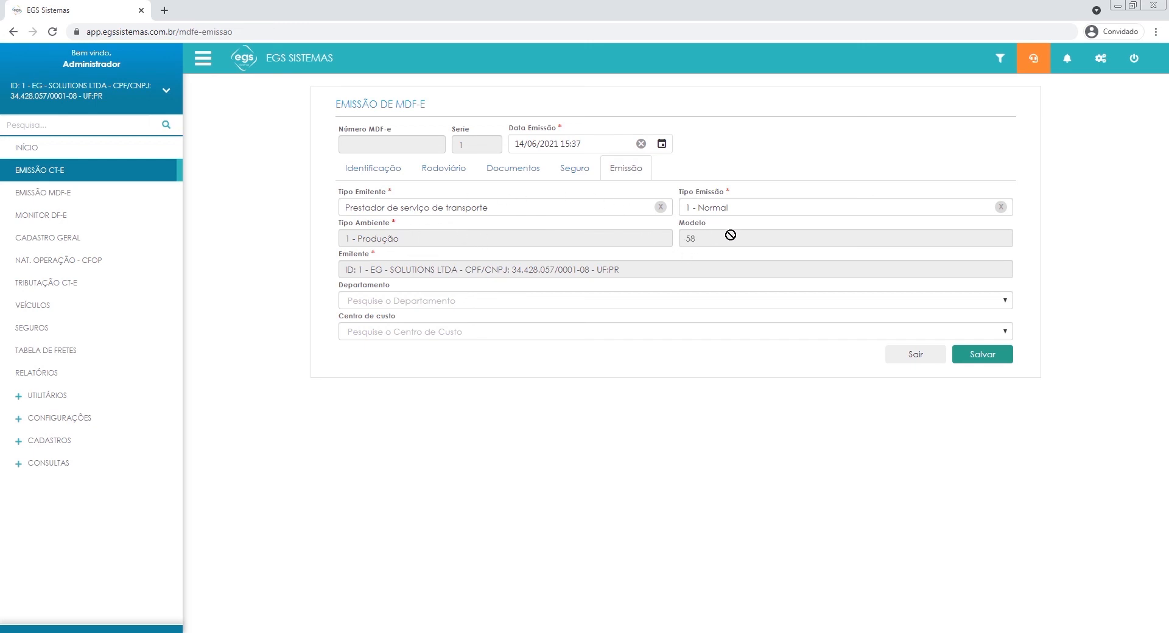
pyautogui.moveTo(373, 269); pyautogui.dragTo(518, 268)
pyautogui.click(968, 357)
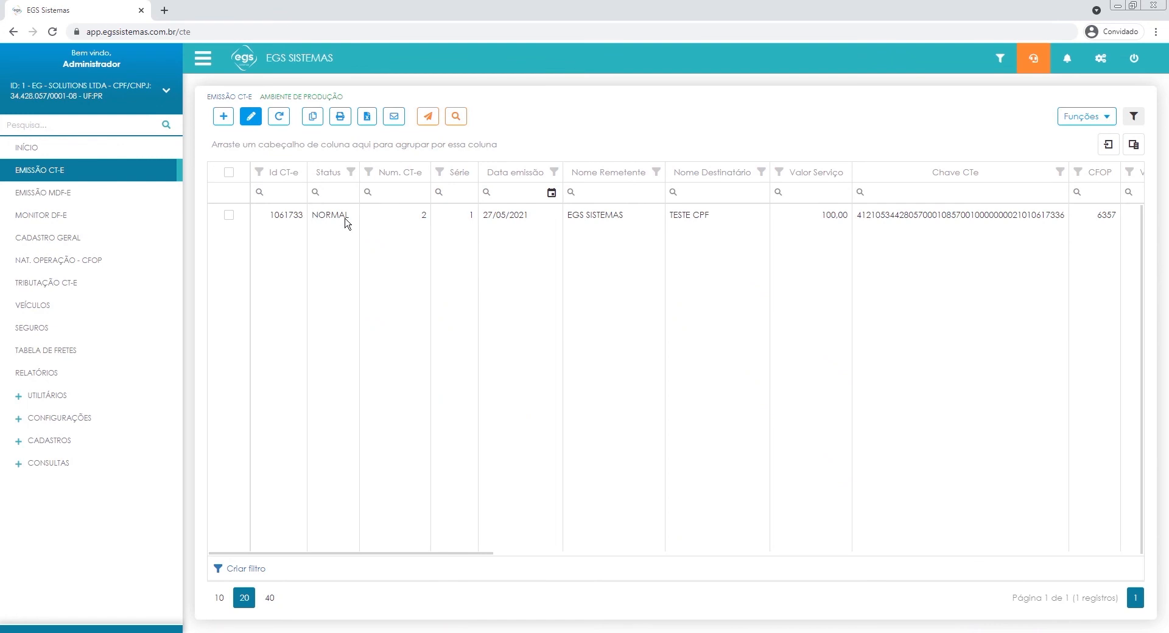
# View the functions available for CT-e number 2 in the list, and clear its selection.
pyautogui.click(229, 215)
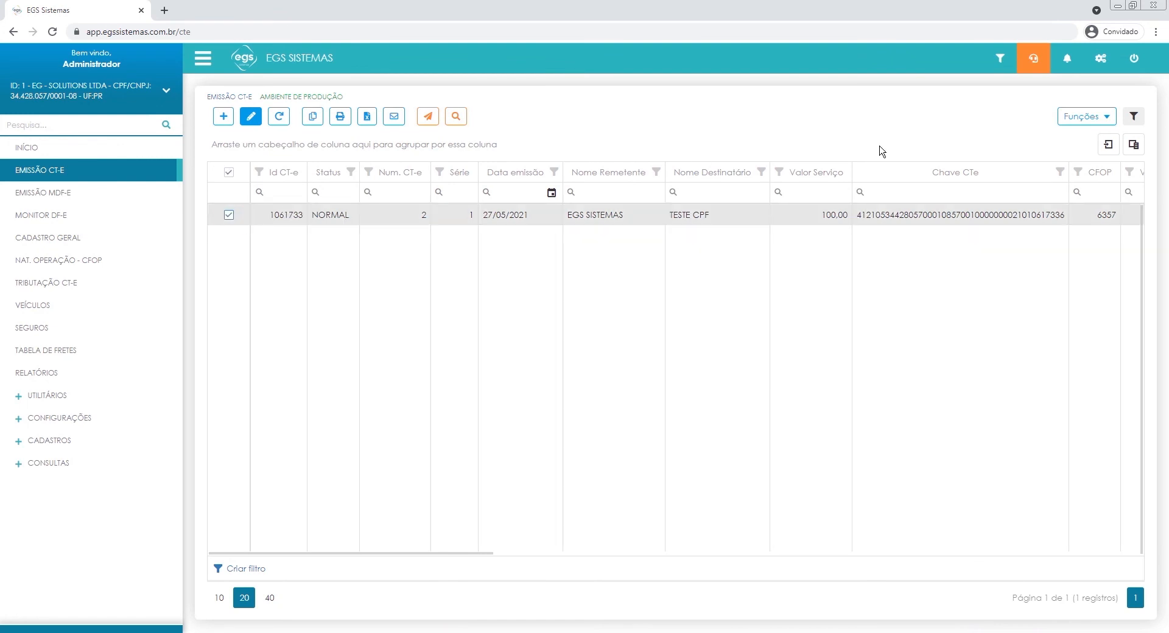
pyautogui.click(1064, 117)
pyautogui.click(1077, 122)
pyautogui.click(229, 215)
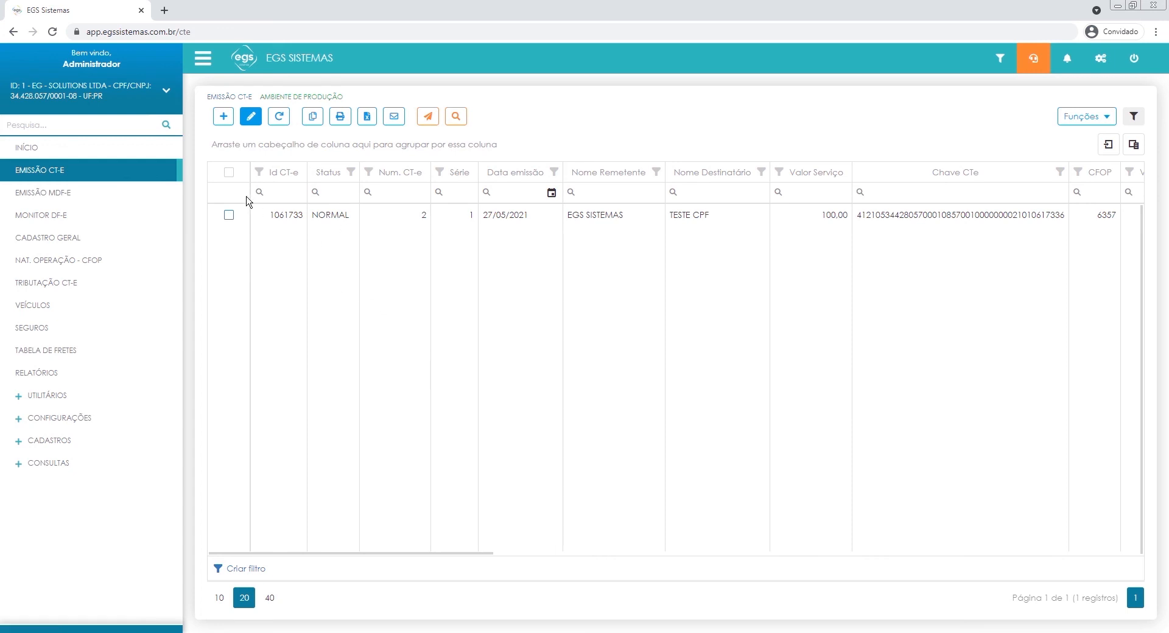
# In the MDF-e emission list, select MDF-e number 1, series 1, and send it to Sefaz.
pyautogui.click(53, 196)
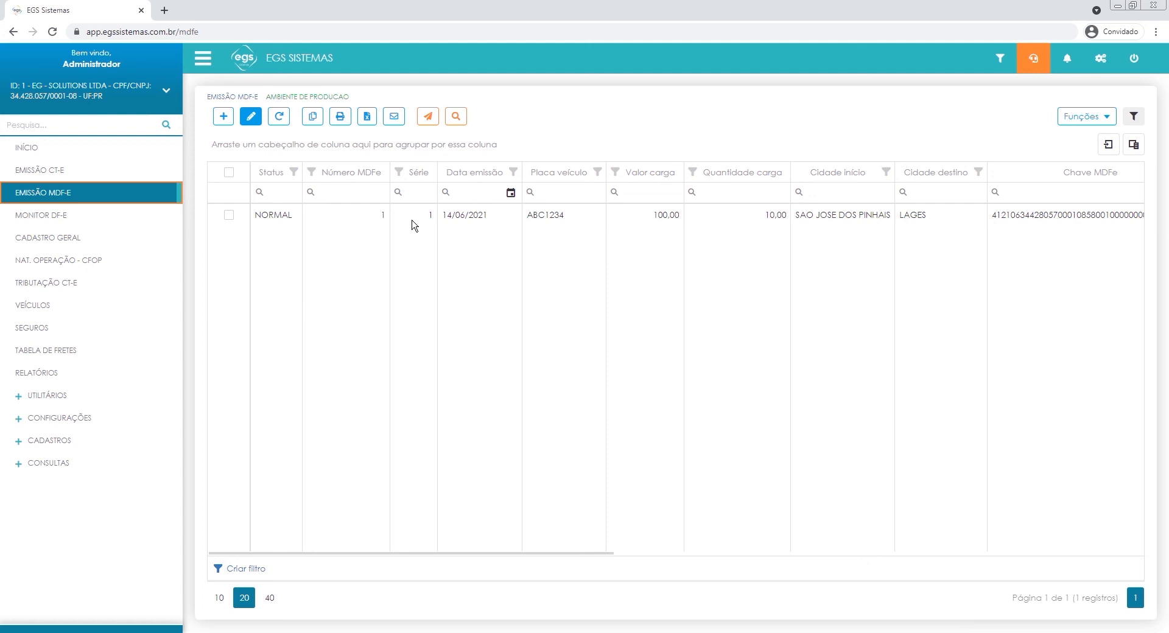
pyautogui.click(306, 323)
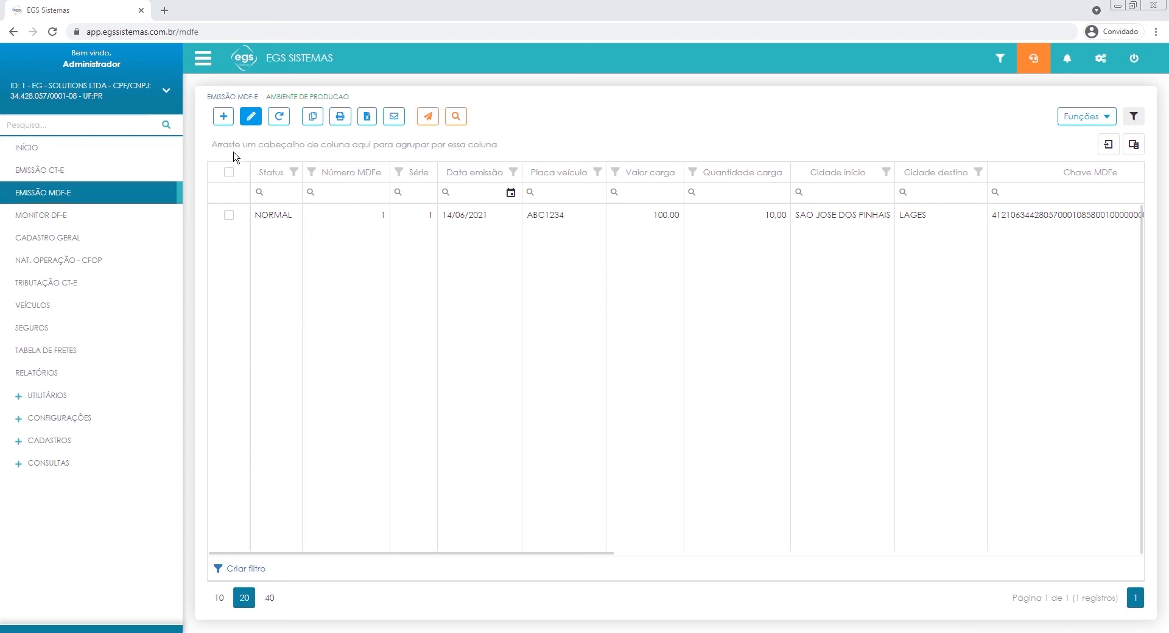
pyautogui.click(229, 215)
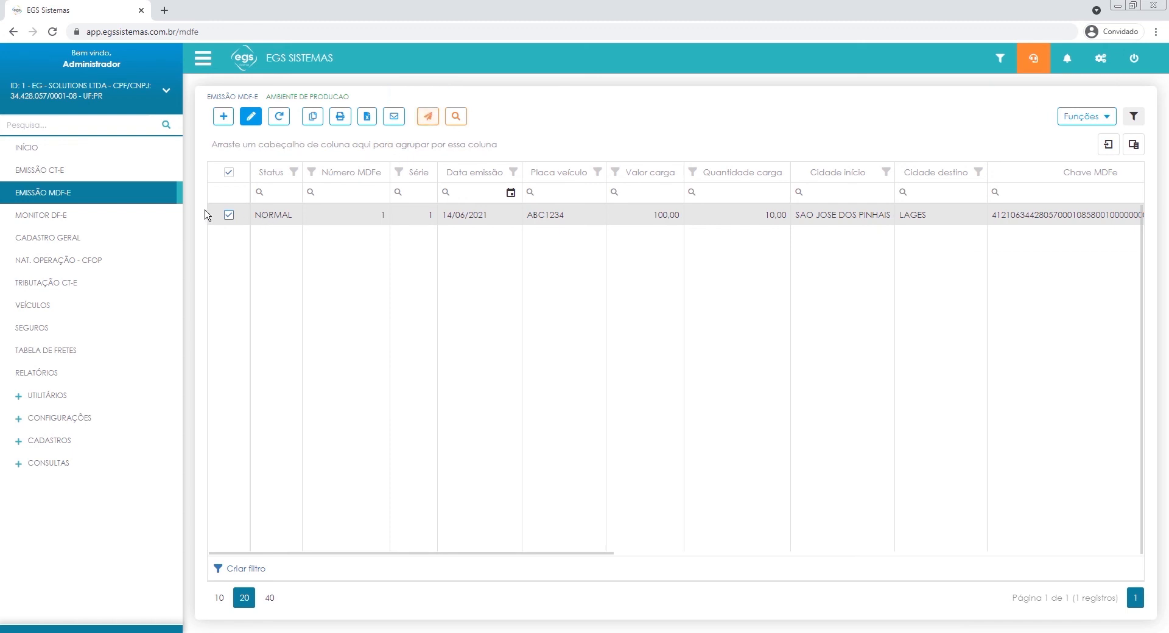
pyautogui.click(429, 118)
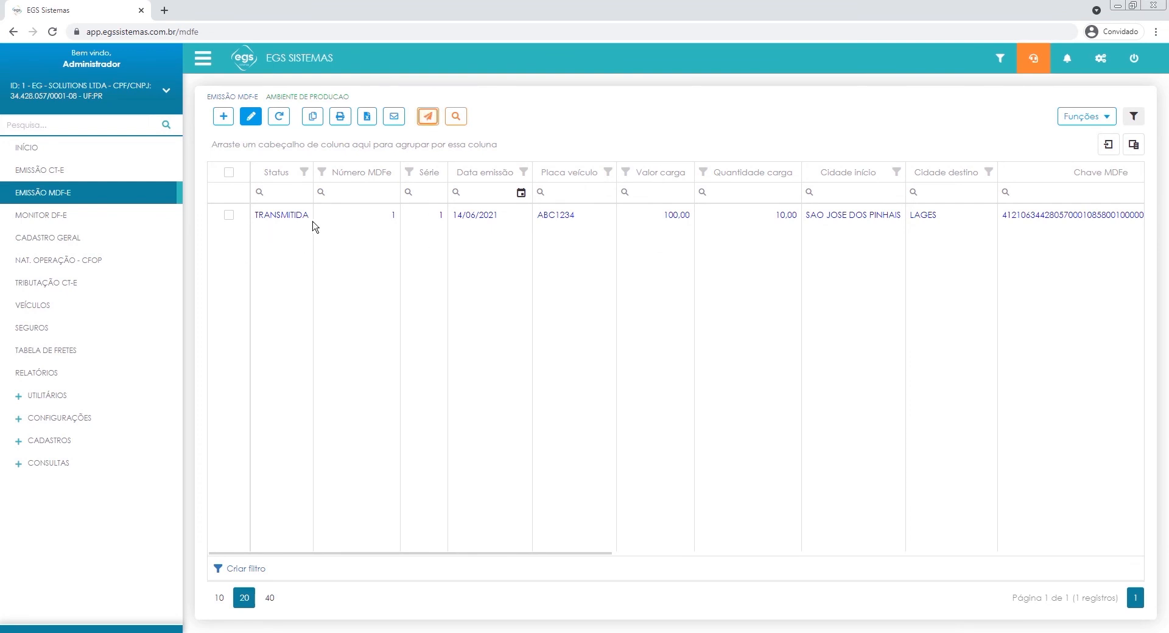
# Retrieve the Sefaz return for the transmitted MDF-e number 1 and dismiss the result message.
pyautogui.click(228, 213)
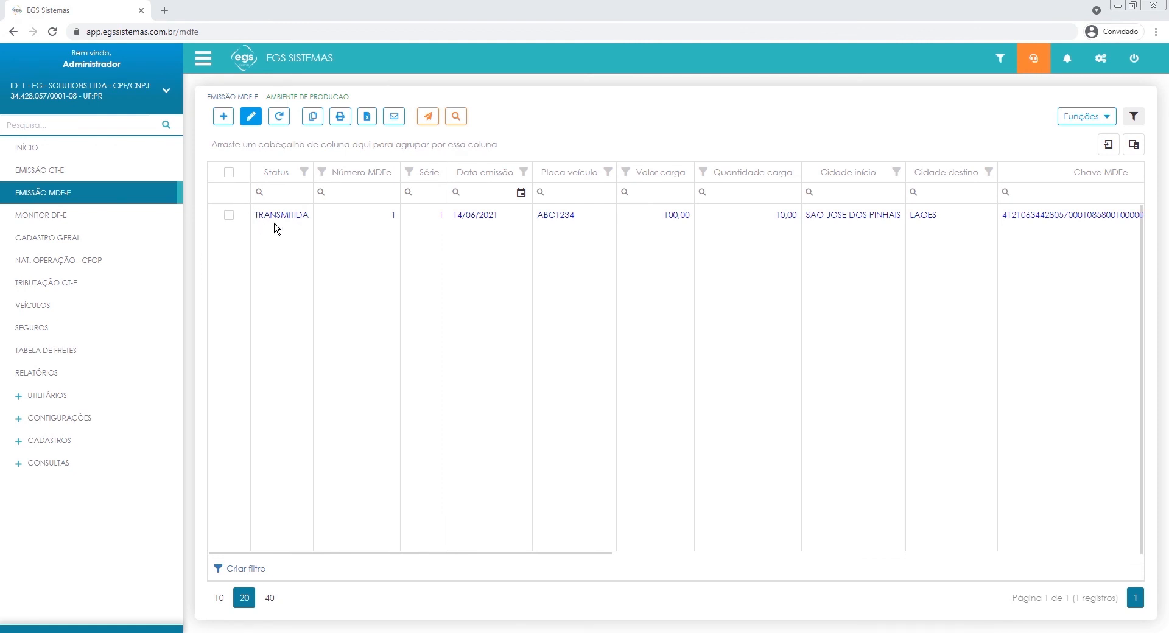
pyautogui.click(228, 215)
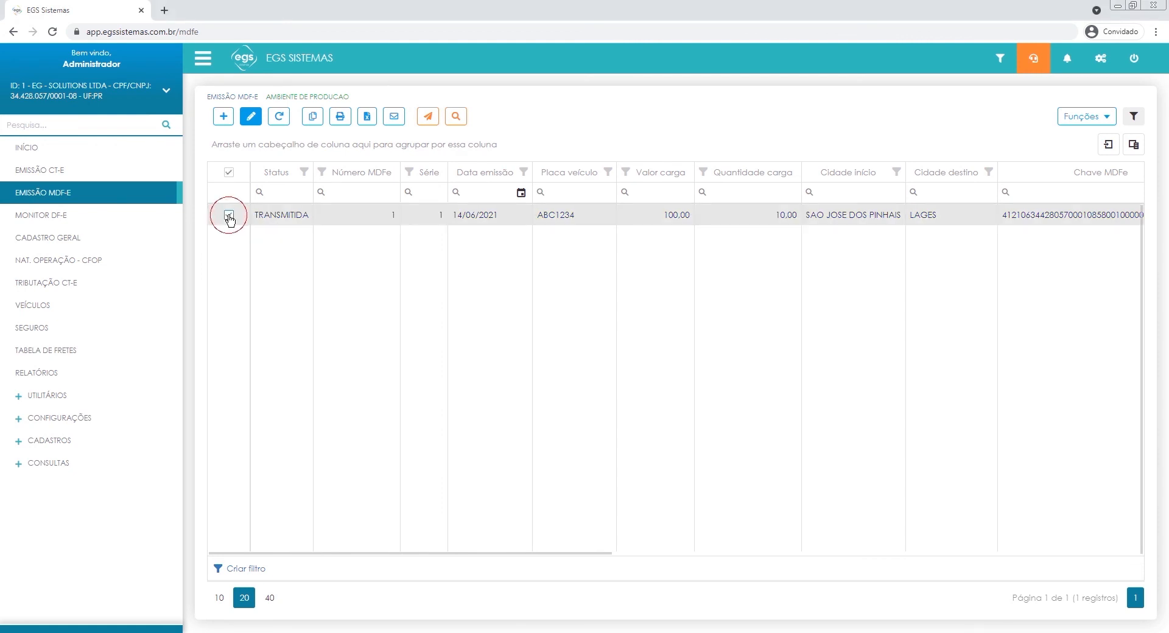
pyautogui.click(456, 117)
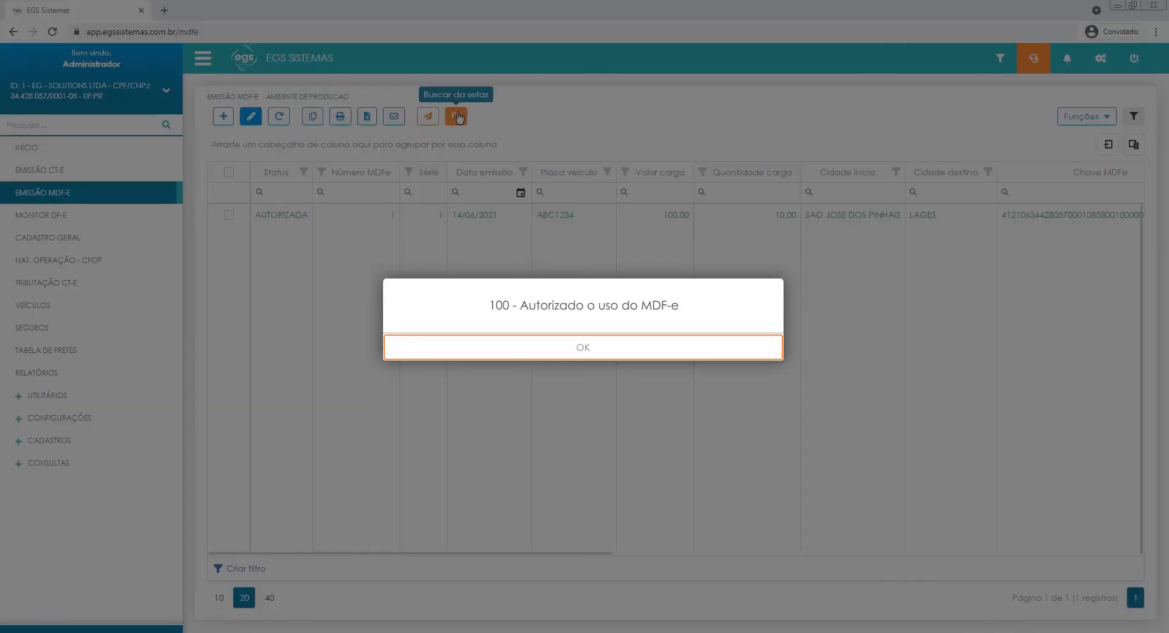
pyautogui.press('Return')
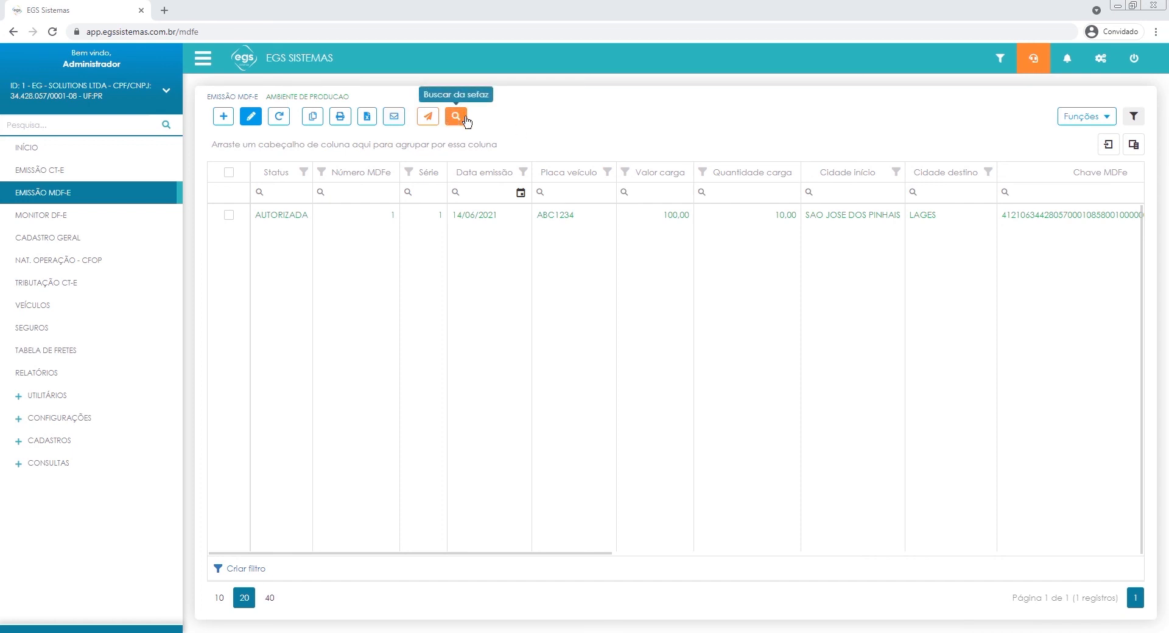
# View the additional functions available for MDF-e documents, without running any of them.
pyautogui.click(1093, 116)
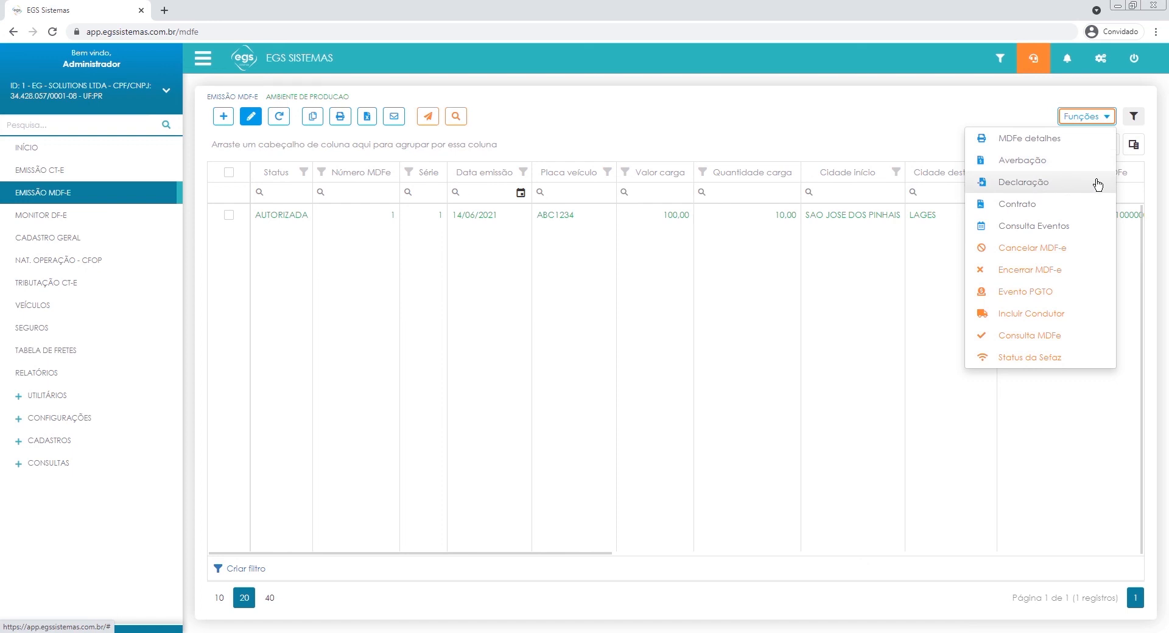
pyautogui.click(1074, 116)
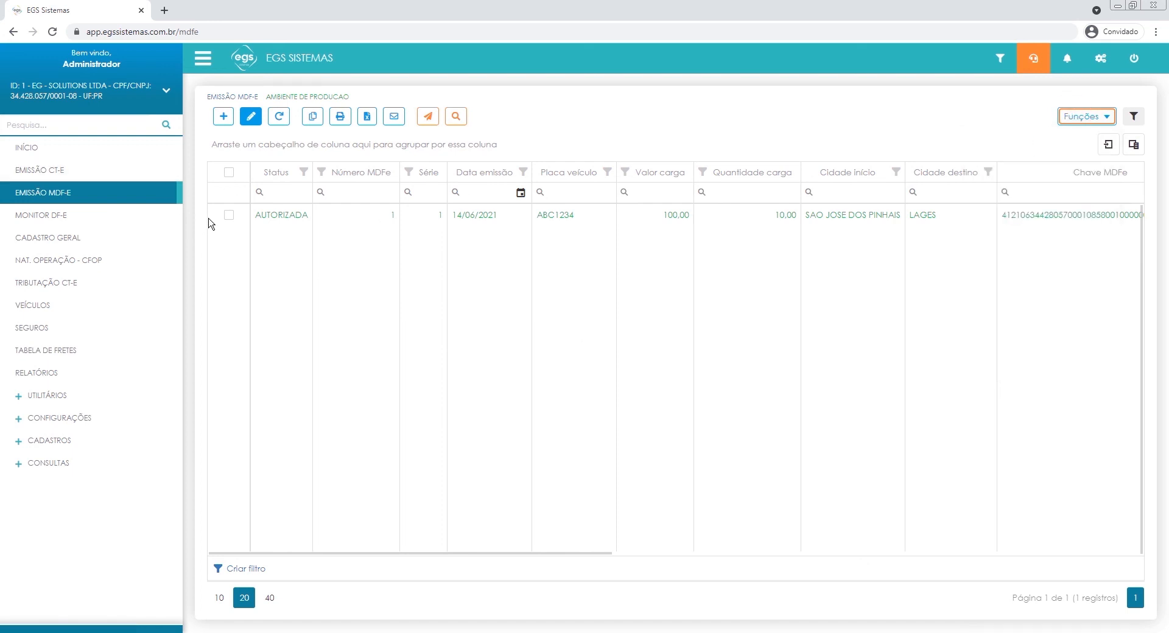